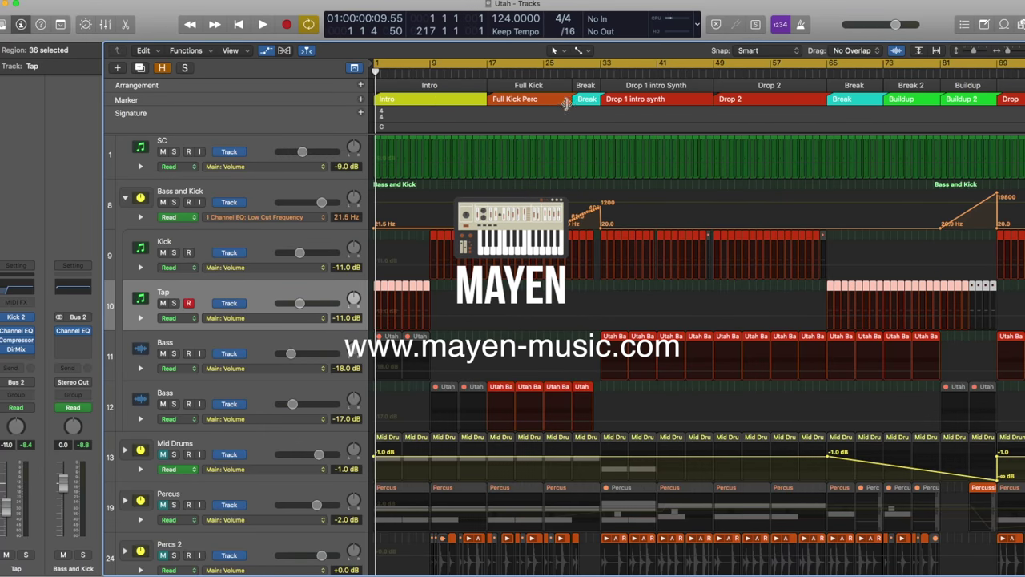
# Step: Hide the global tracks and move the start of the cycle range to bar 17
pyautogui.hscroll(15, 613, 100)
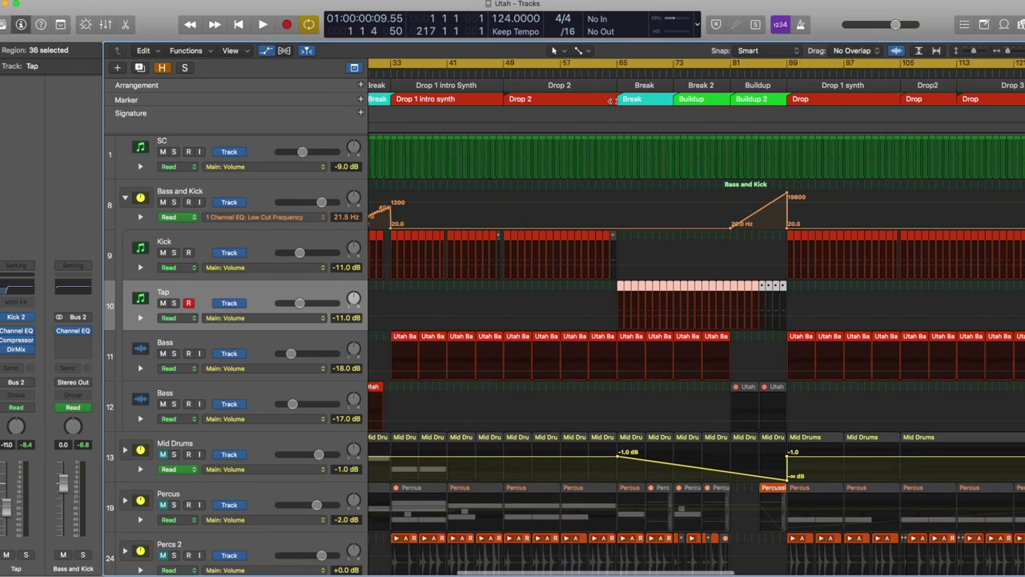
pyautogui.hscroll(8, 613, 100)
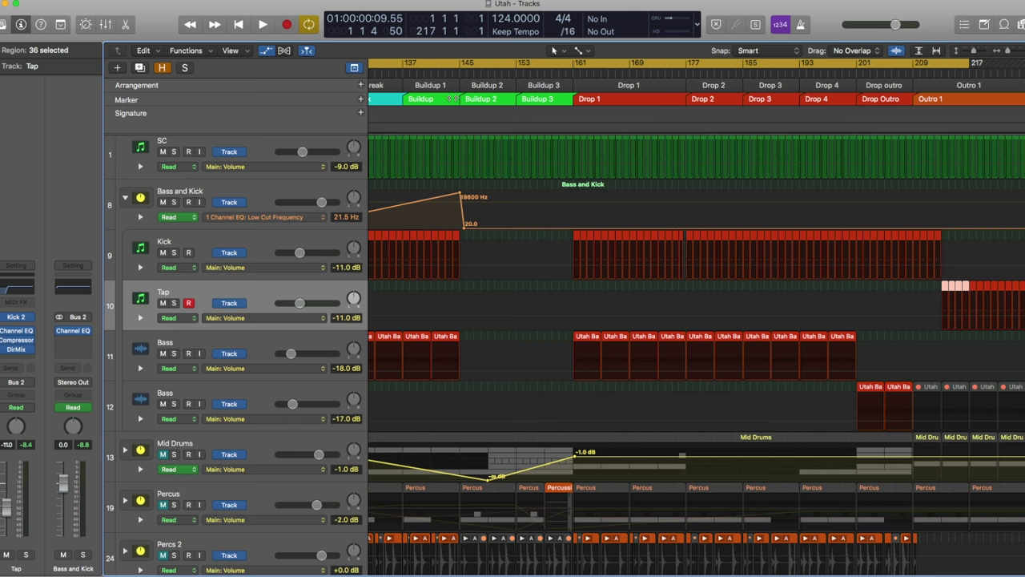
pyautogui.click(354, 68)
pyautogui.hscroll(-2, 494, 129)
pyautogui.hscroll(-15, 494, 129)
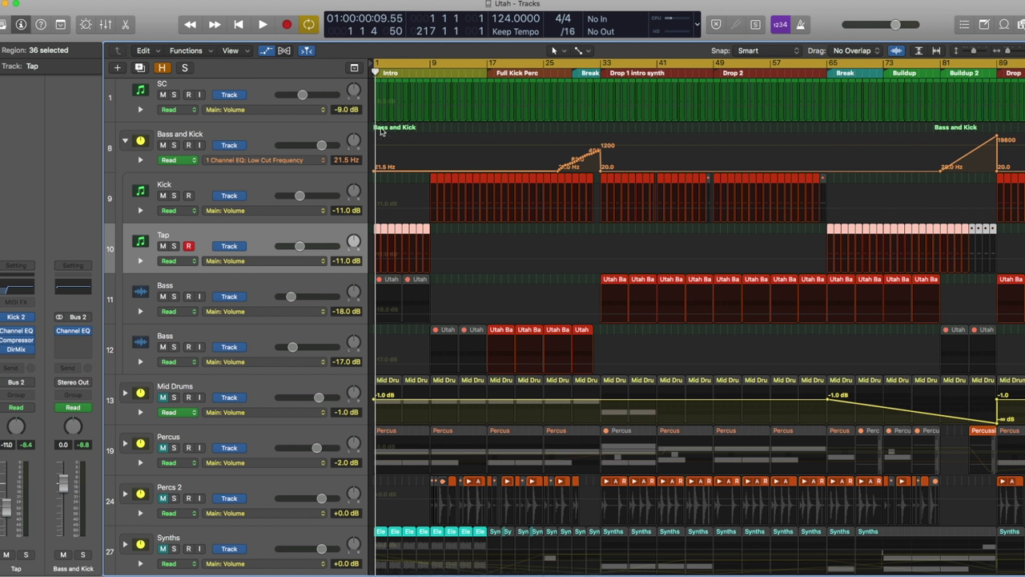
pyautogui.moveTo(376, 62); pyautogui.dragTo(487, 142)
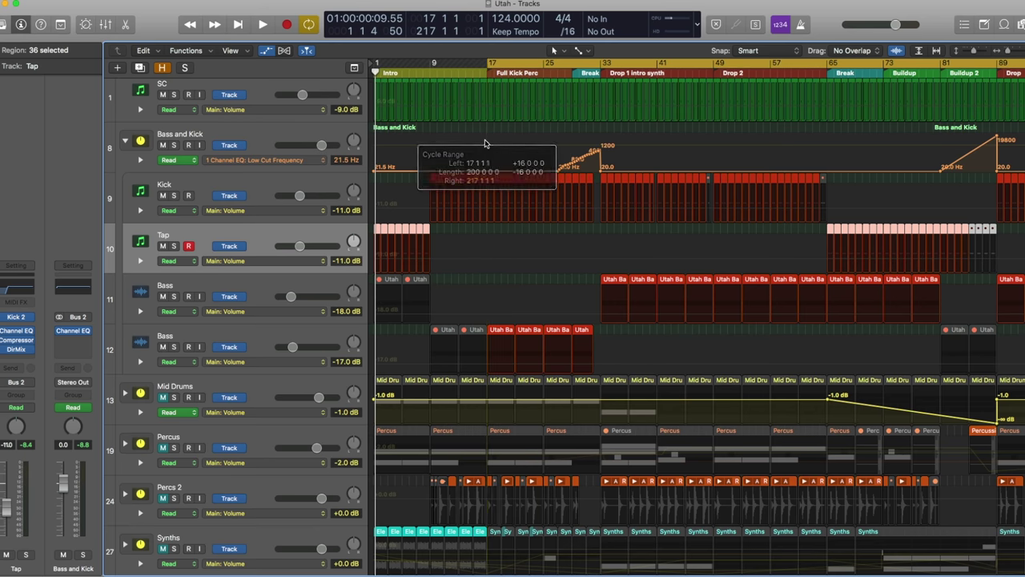
# Step: Inspect the Channel EQ settings on the lower Bass track (track 12) and close the plug-in
pyautogui.click(223, 336)
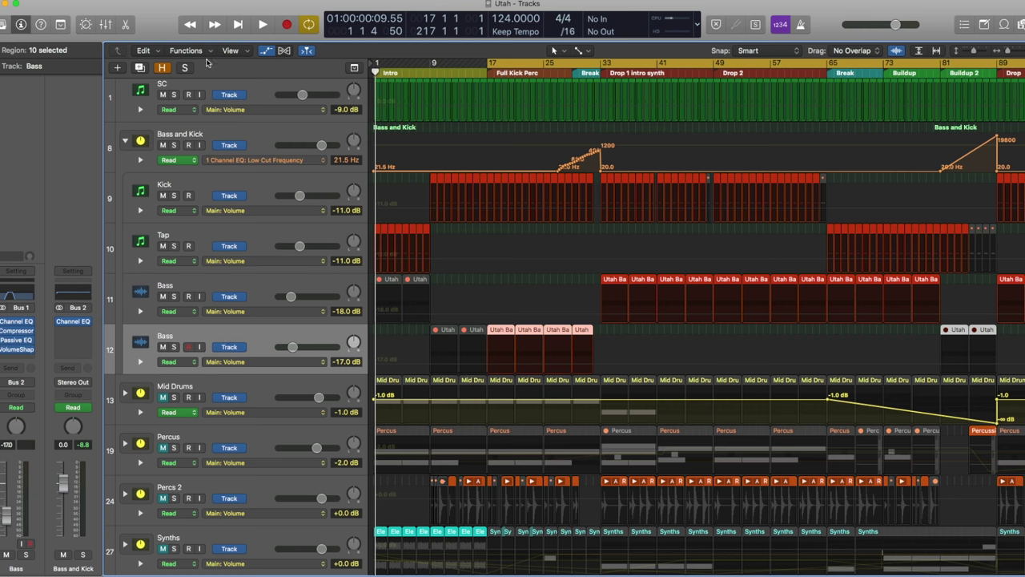
pyautogui.press('v')
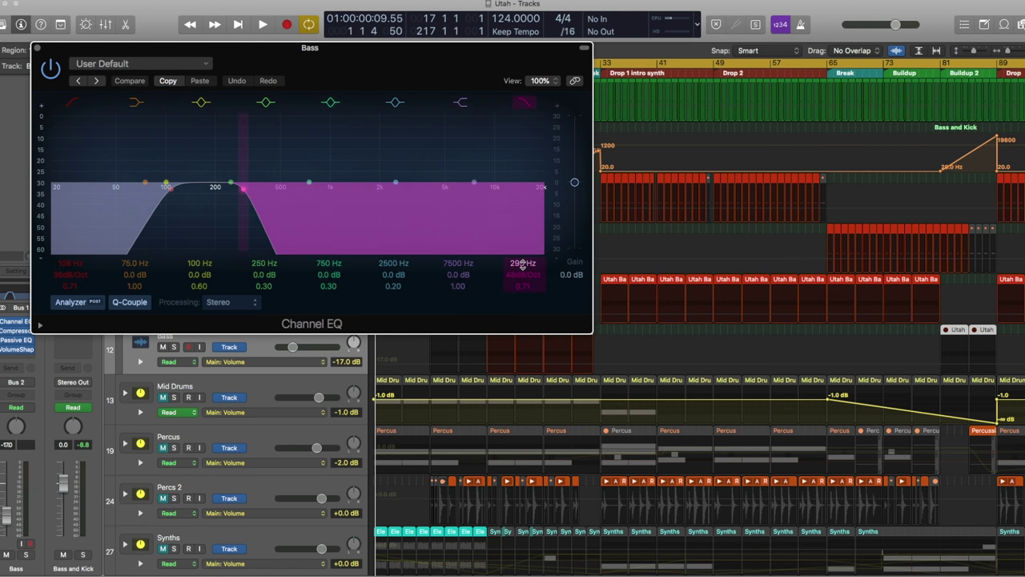
pyautogui.click(36, 48)
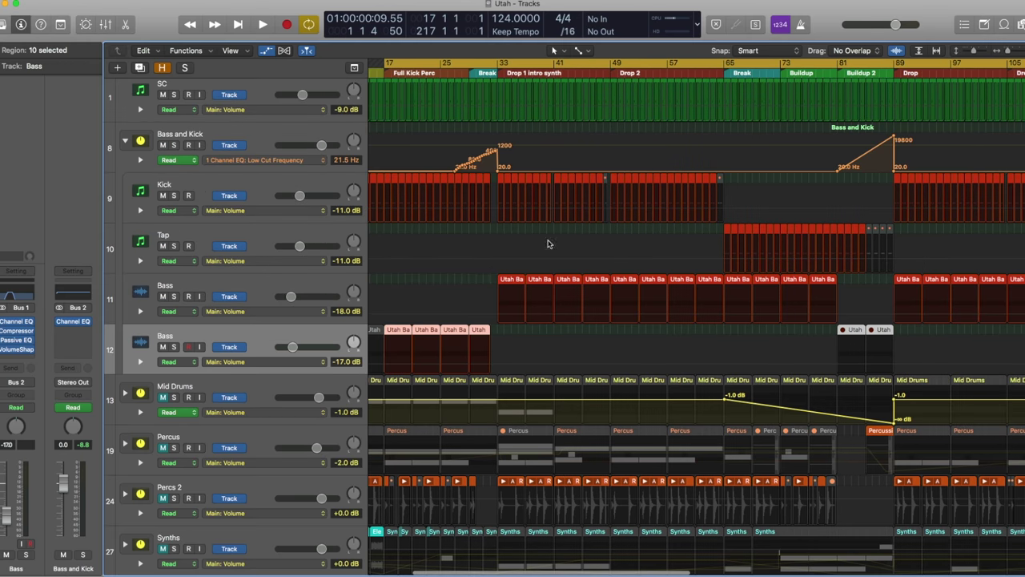
# Step: Select the upper Bass track (track 11) and play the song from bar 17
pyautogui.click(277, 283)
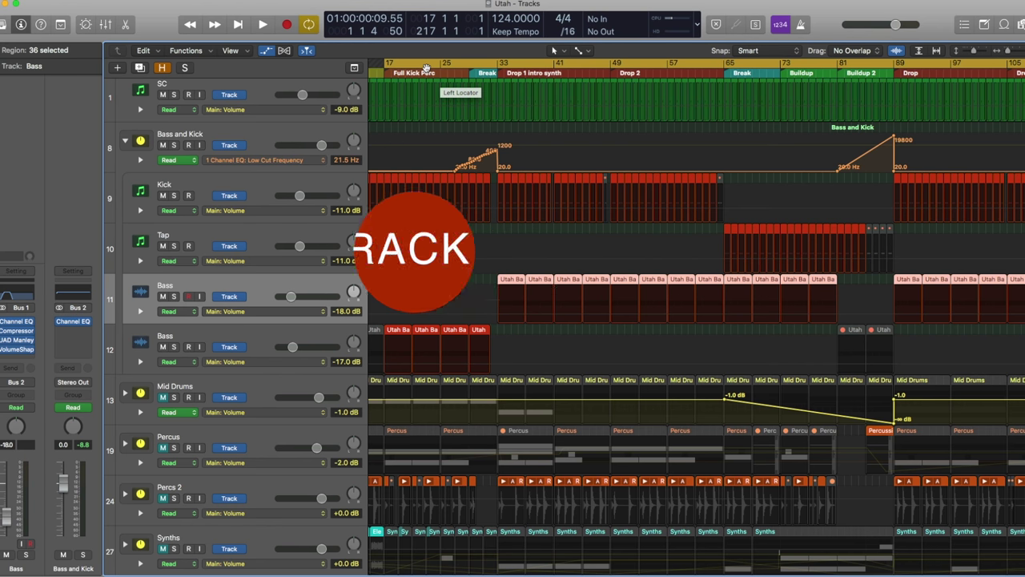
pyautogui.press('space')
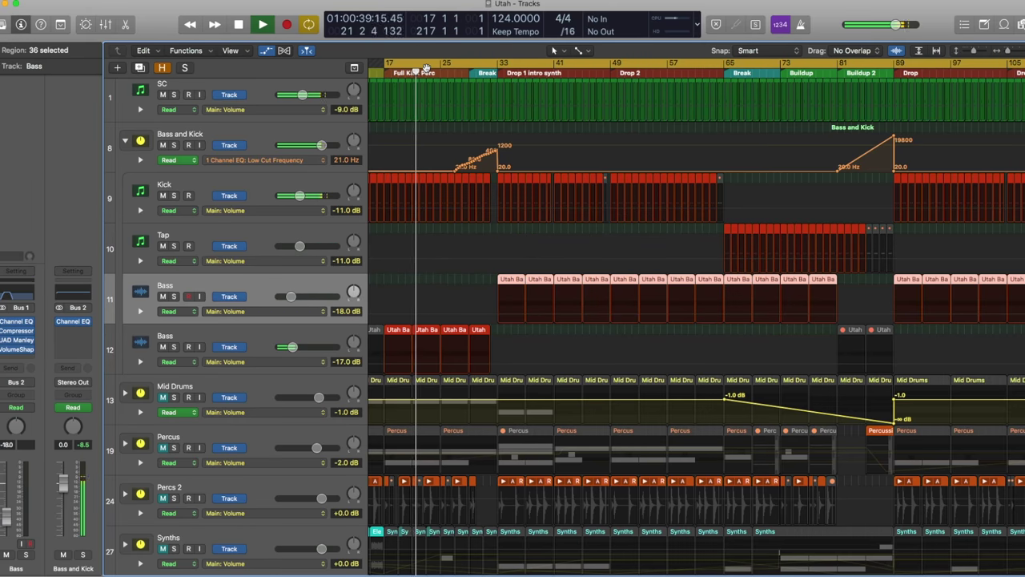
pyautogui.scroll(-3, 561, 321)
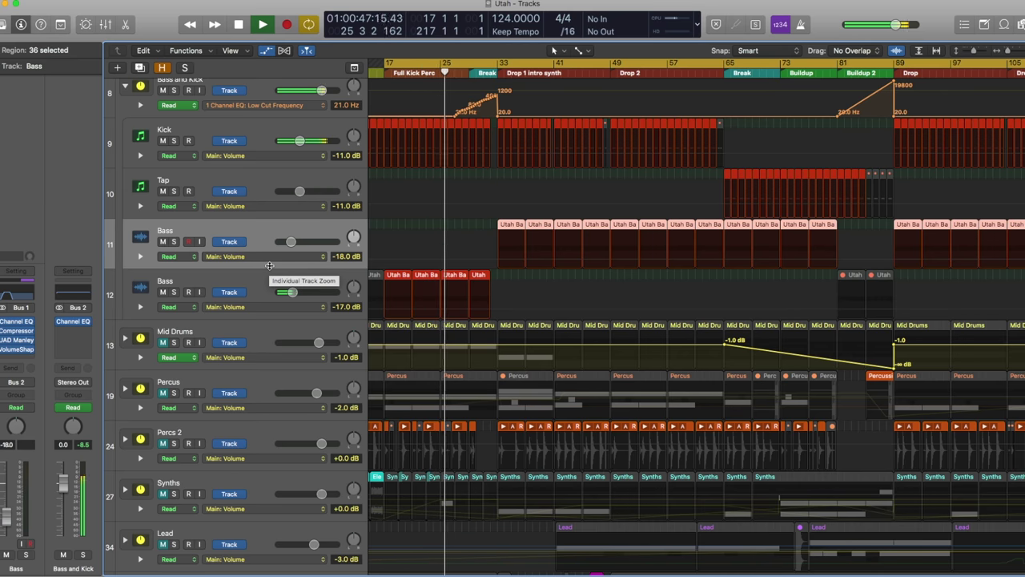
# Step: Watch the automated low cut in the Bass and Kick stack's Channel EQ during playback and close the plug-in
pyautogui.click(261, 93)
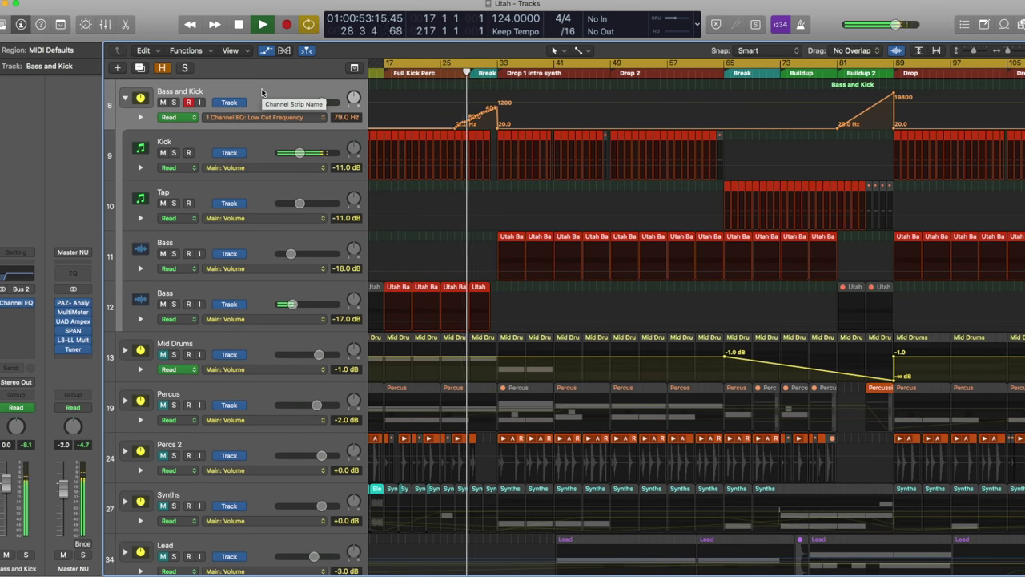
pyautogui.click(18, 278)
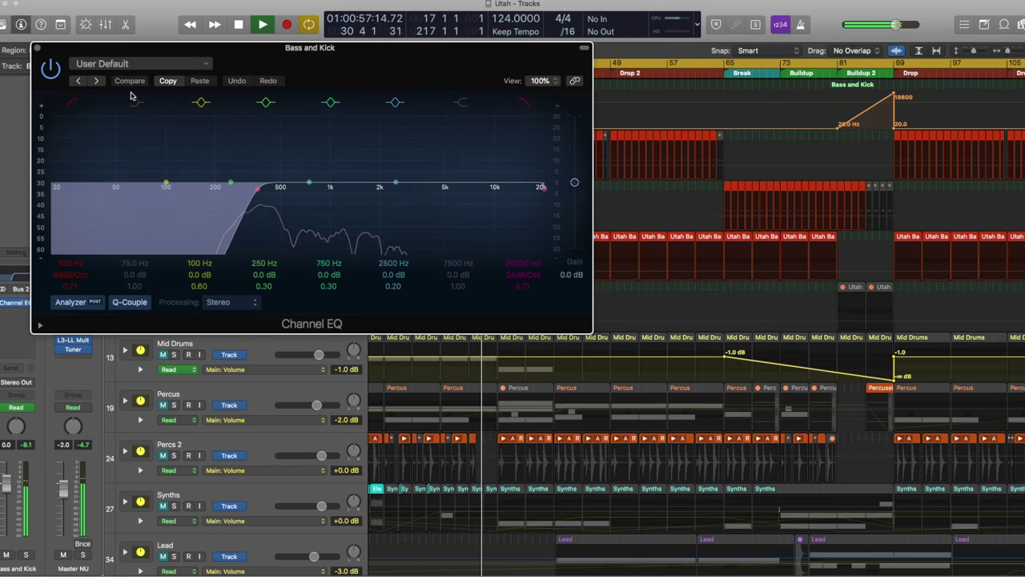
pyautogui.click(37, 49)
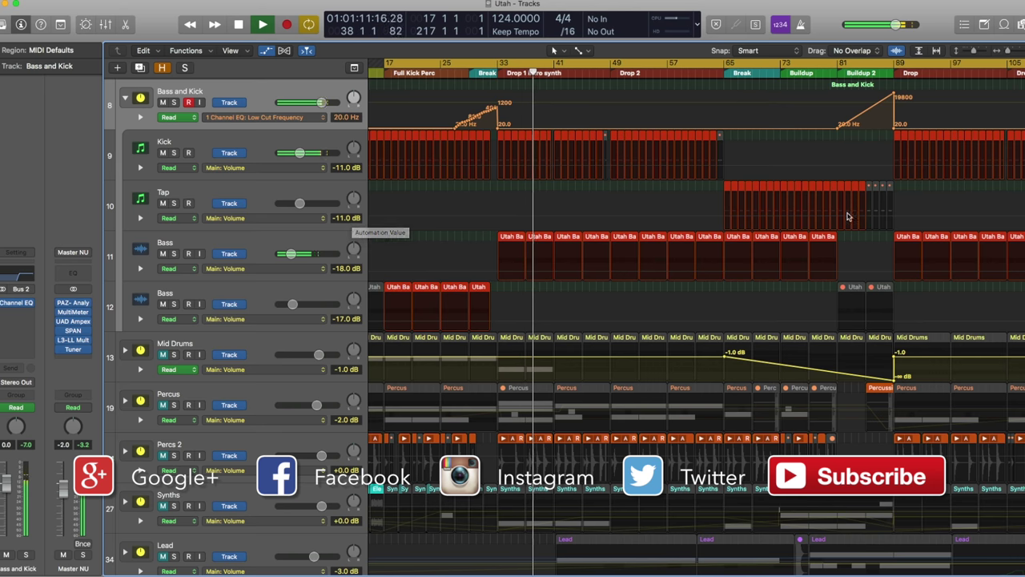
# Step: Review the Bass and Kick arrangement through the drops and stop playback
pyautogui.hscroll(10, 838, 184)
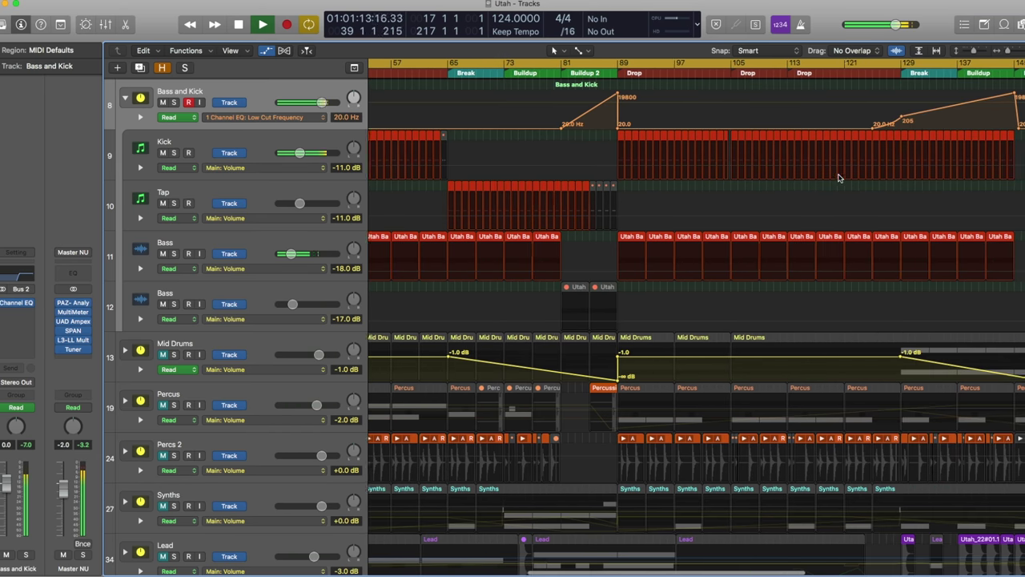
pyautogui.hscroll(-15, 834, 186)
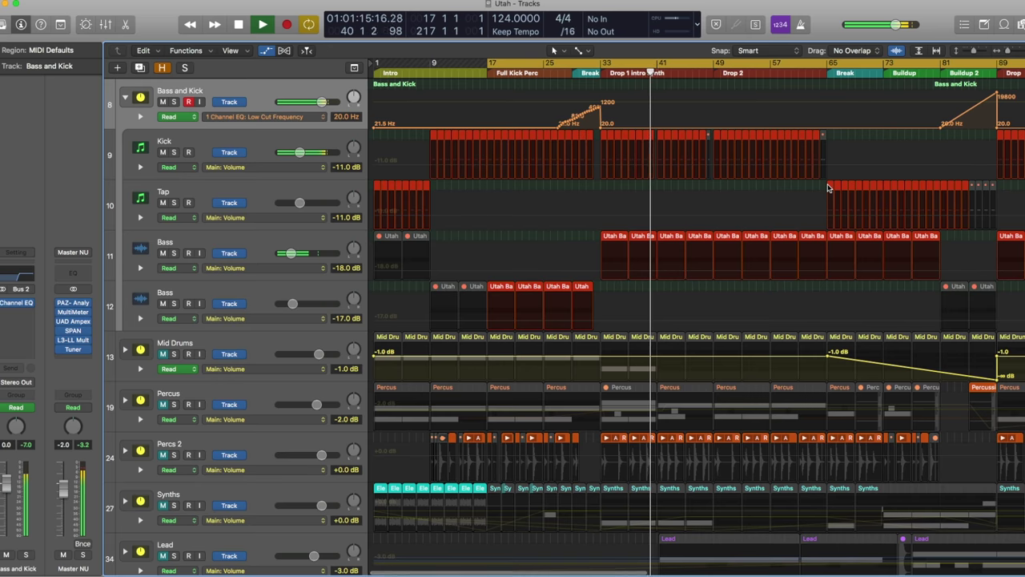
pyautogui.press('space')
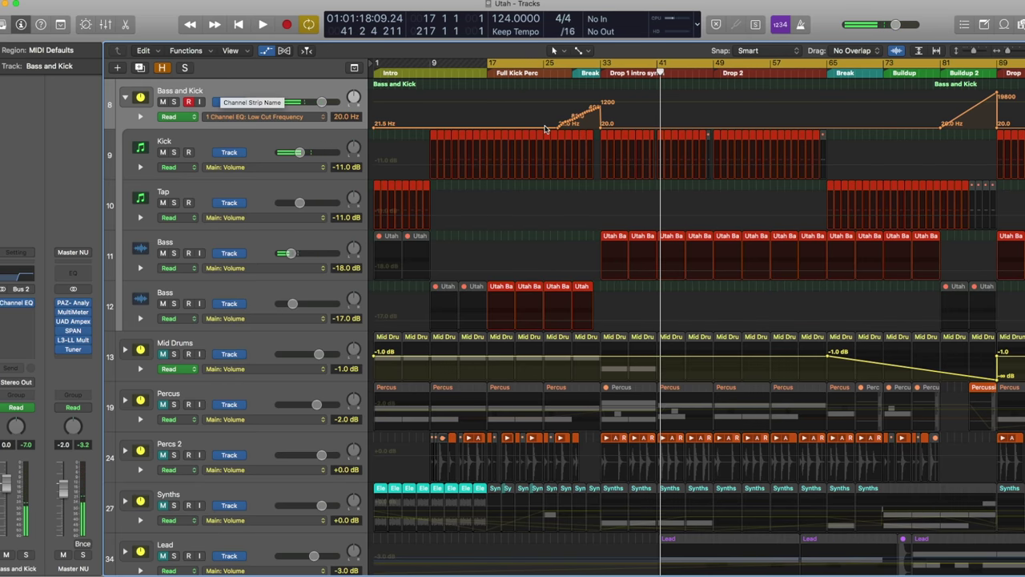
# Step: Collapse the Bass and Kick stack and unmute the Mid Drums stack
pyautogui.press('super+Right')
pyautogui.press('super+Right')
pyautogui.press('super+Right')
pyautogui.press('super+Right')
pyautogui.press('super+Right')
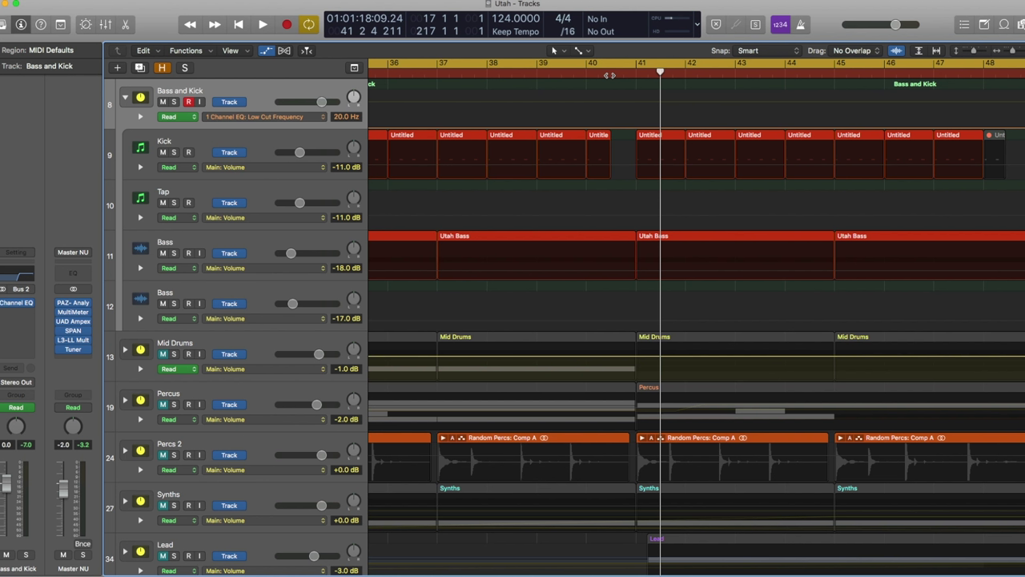
pyautogui.click(125, 97)
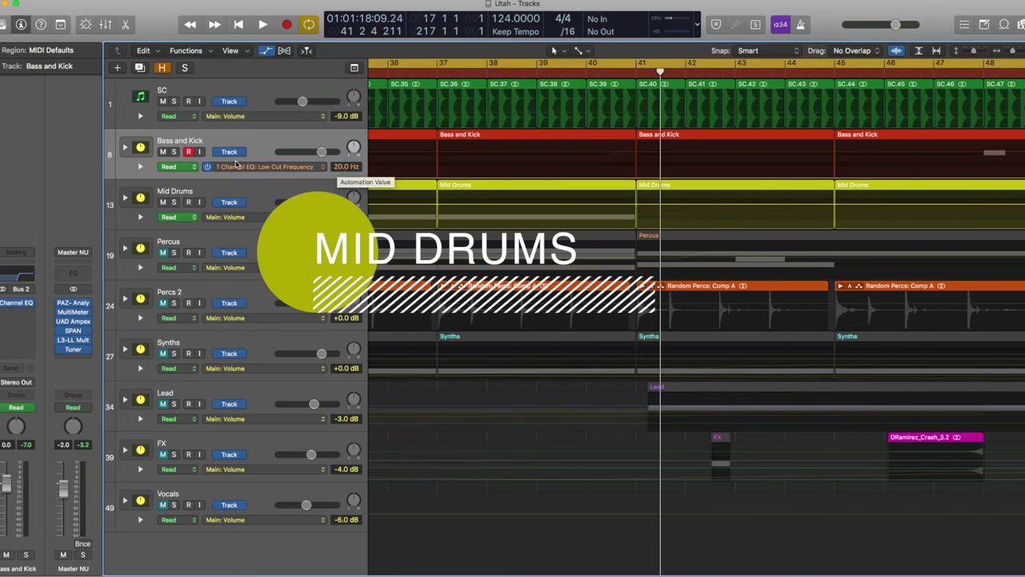
pyautogui.press('z')
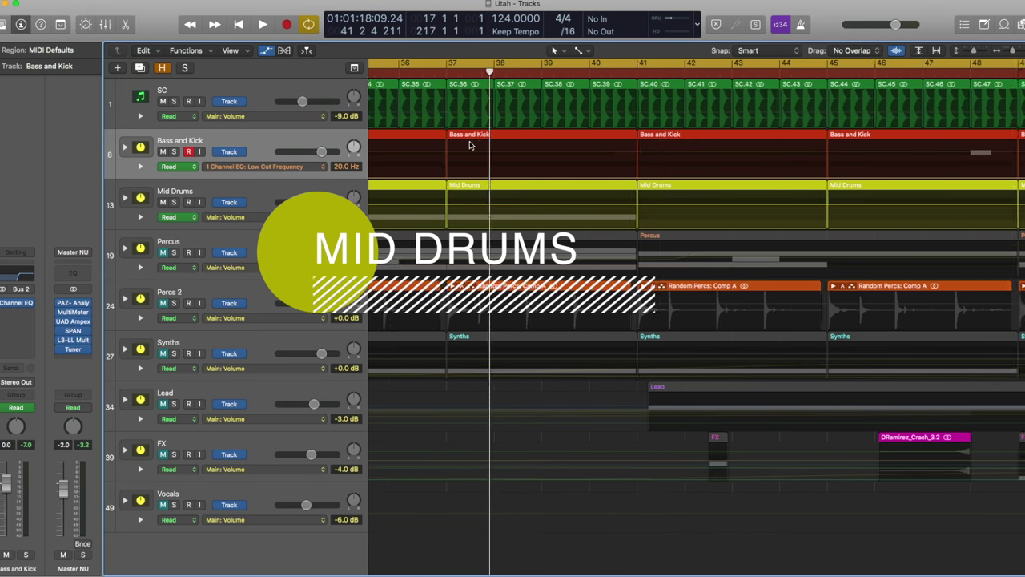
# Step: Inspect the UAD Studer A800 and Channel EQ settings on the Mid Drums stack and close both plug-ins
pyautogui.click(262, 191)
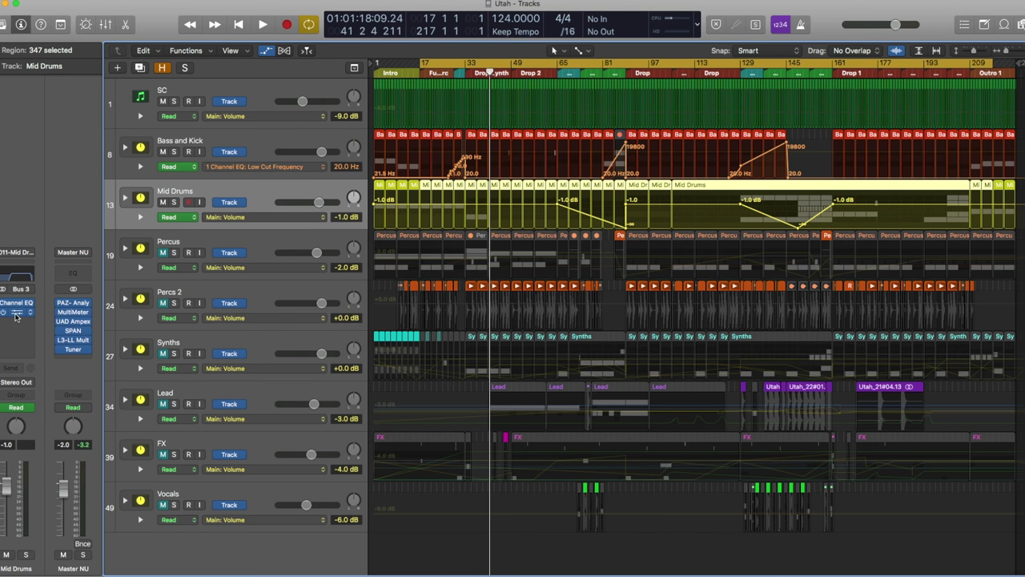
pyautogui.click(16, 314)
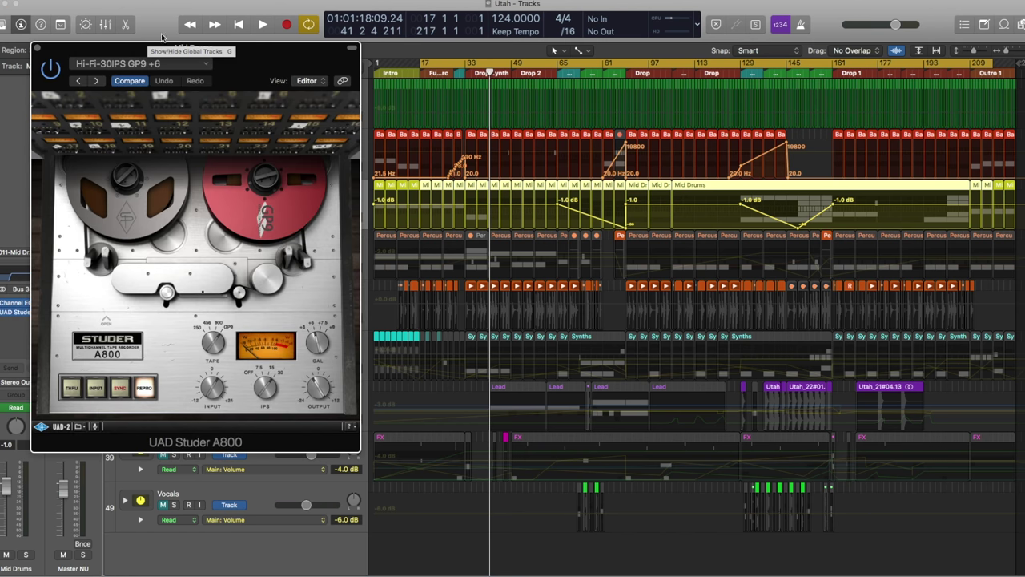
pyautogui.moveTo(143, 52); pyautogui.dragTo(624, 110)
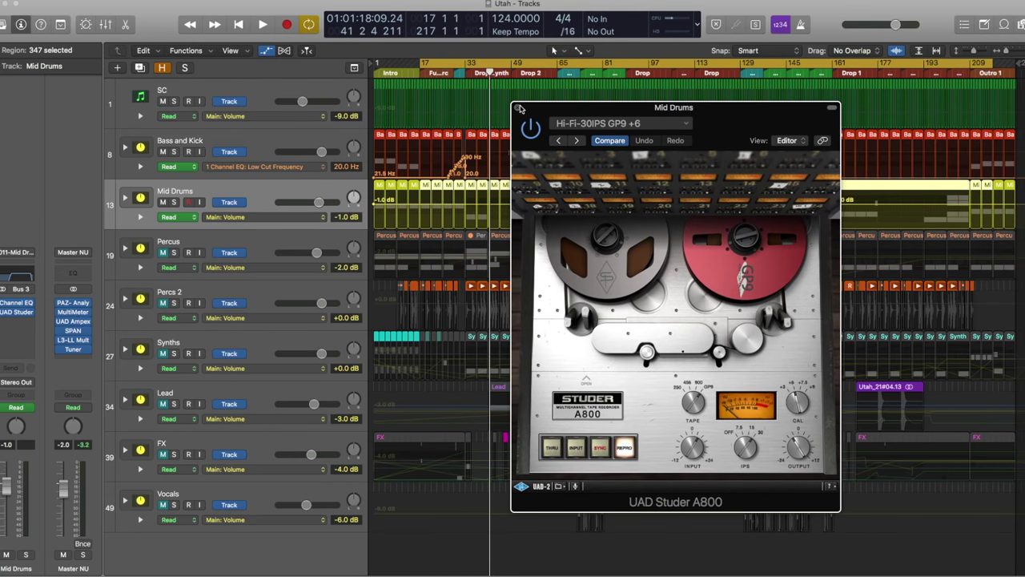
pyautogui.click(519, 107)
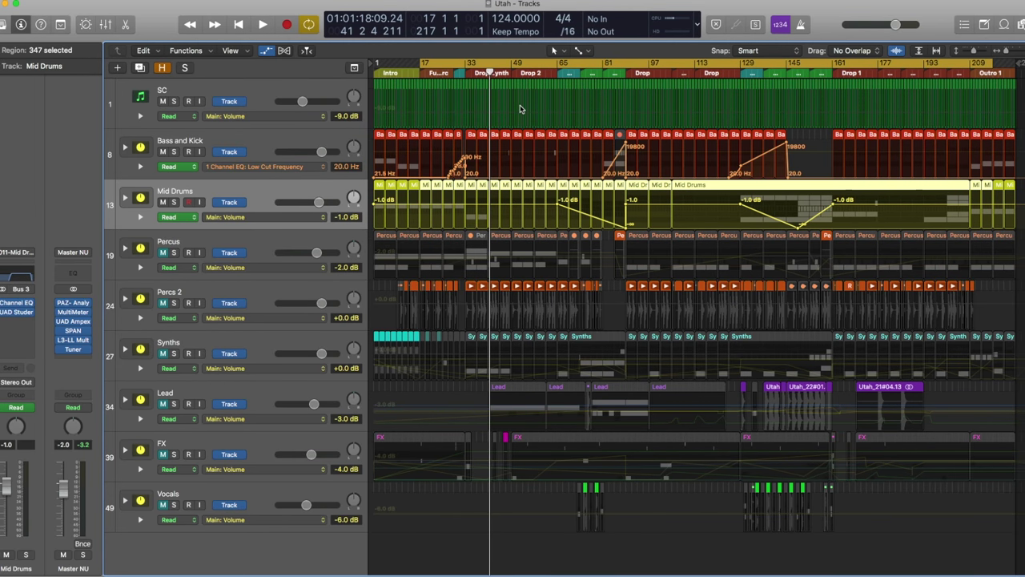
pyautogui.click(17, 305)
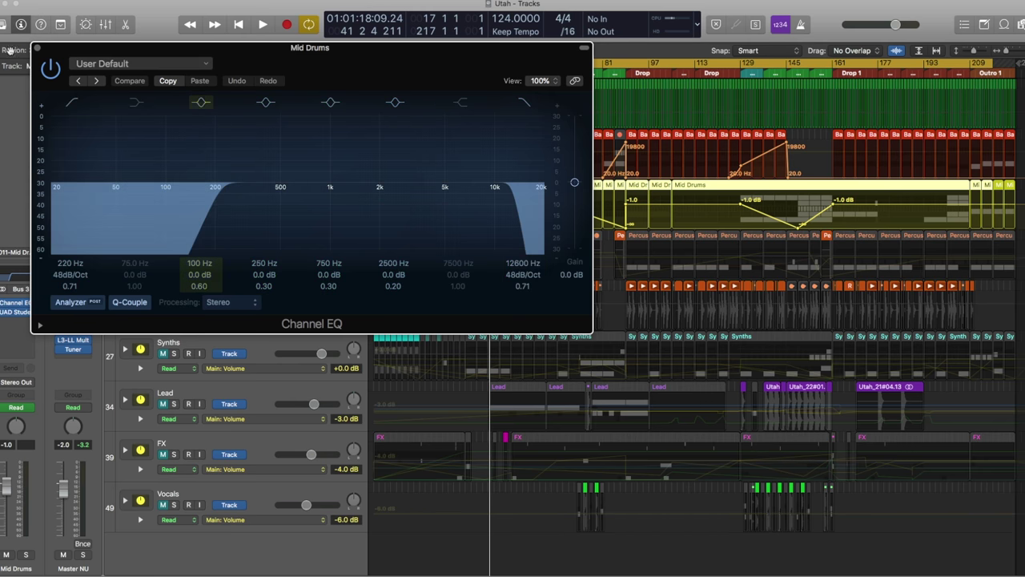
pyautogui.click(37, 49)
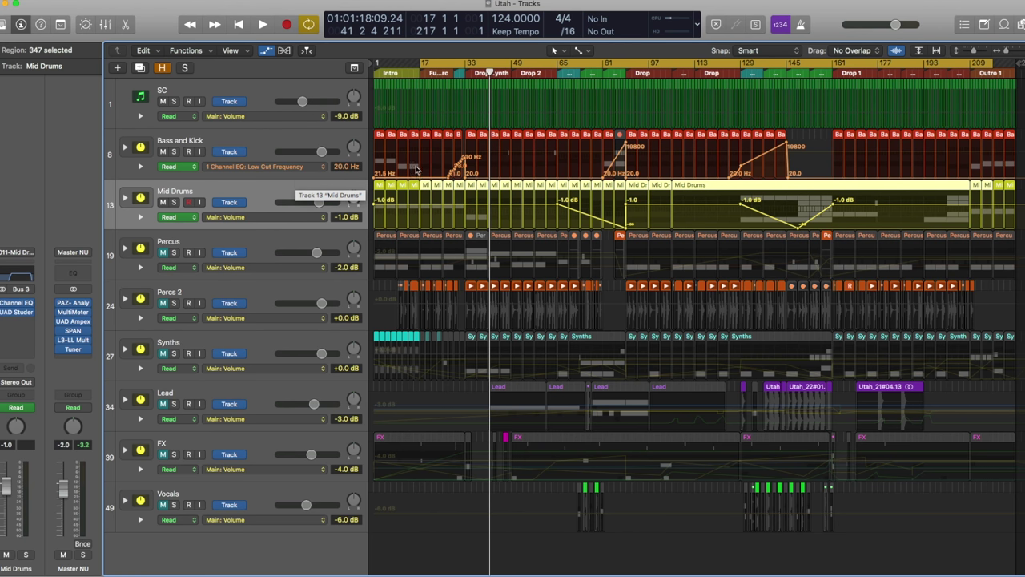
# Step: Expand the Mid Drums stack while playing from bar 17, and select the Brazilian Sun Shaker 01 track before stopping playback
pyautogui.doubleClick(422, 64)
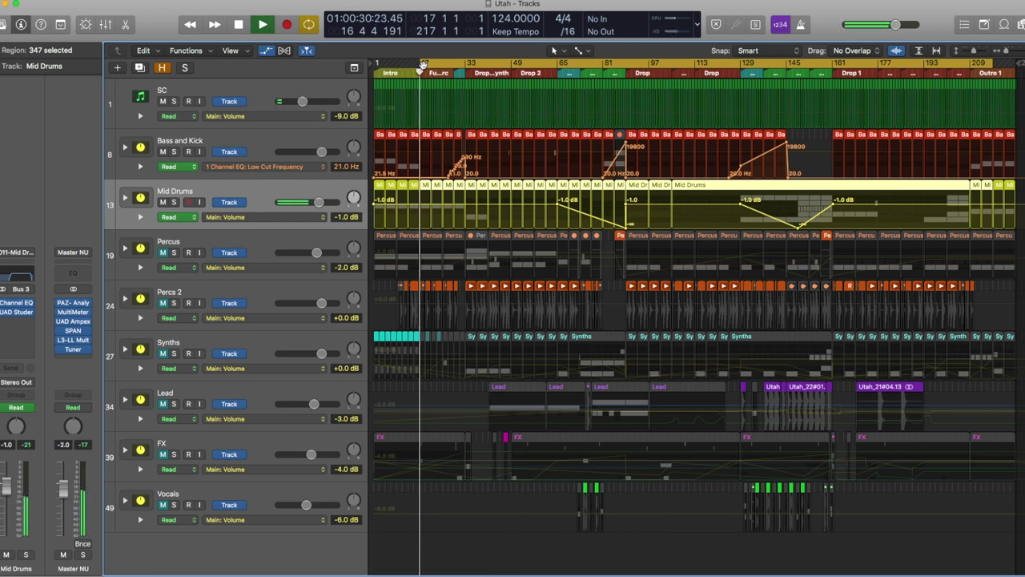
pyautogui.click(124, 197)
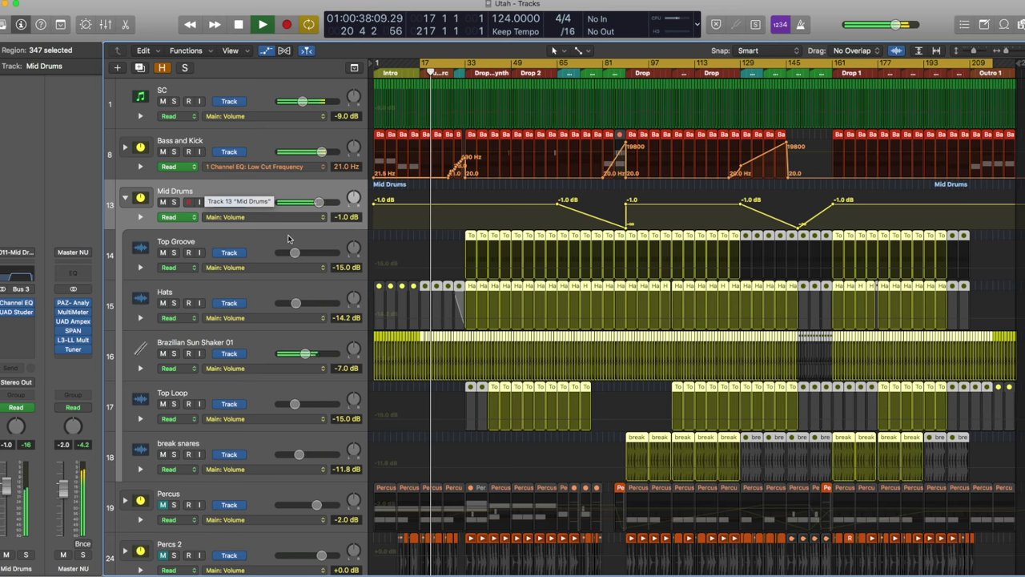
pyautogui.click(267, 341)
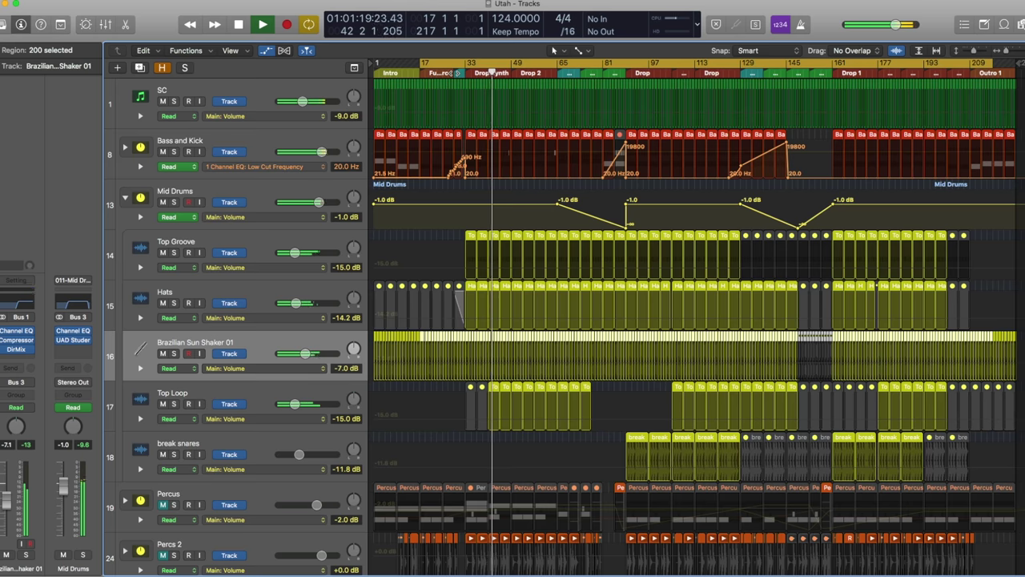
pyautogui.press('space')
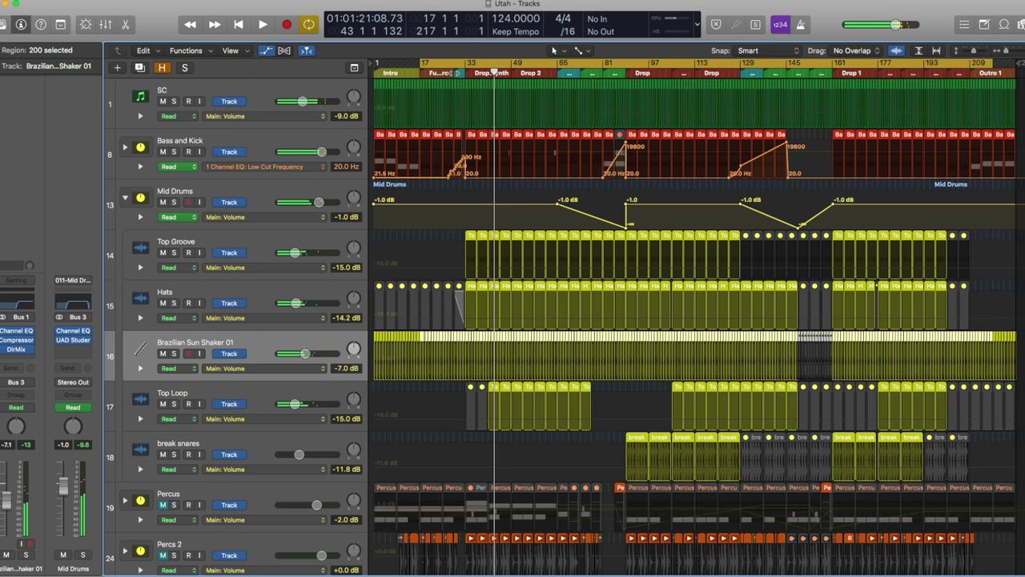
# Step: Open the Top Groove1 folder region at bar 33 to examine the regions inside, and return to the full arrangement
pyautogui.press('super+Right')
pyautogui.press('super+Right')
pyautogui.press('super+Right')
pyautogui.press('super+Right')
pyautogui.press('super+Right')
pyautogui.press('super+Right')
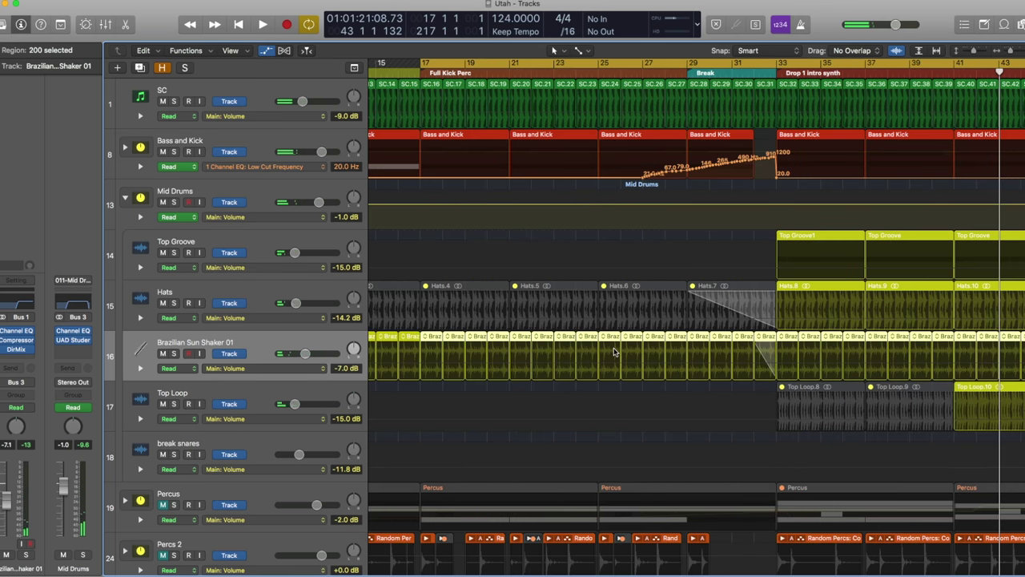
pyautogui.hscroll(10, 614, 351)
pyautogui.scroll(-1, 614, 351)
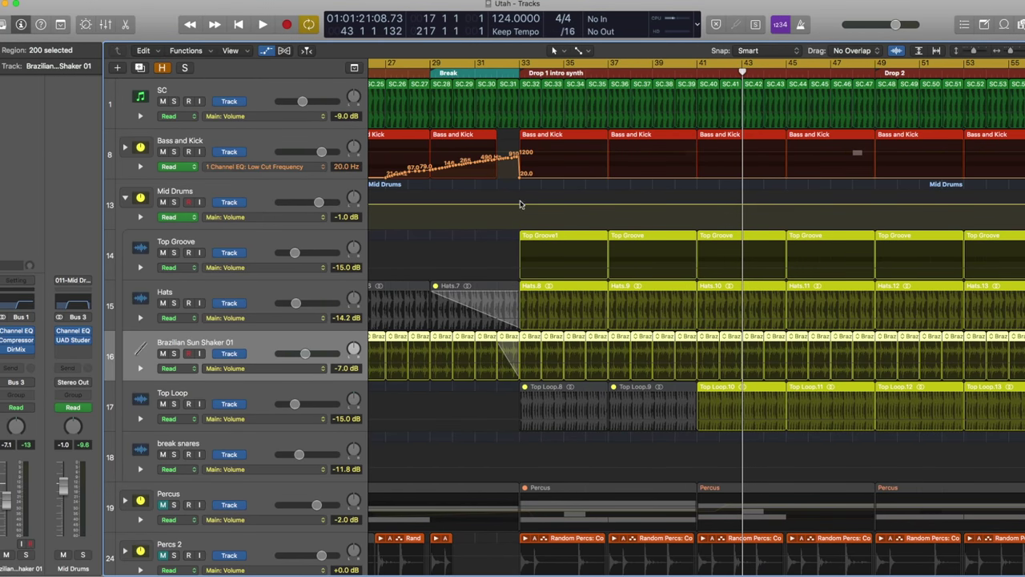
pyautogui.doubleClick(549, 236)
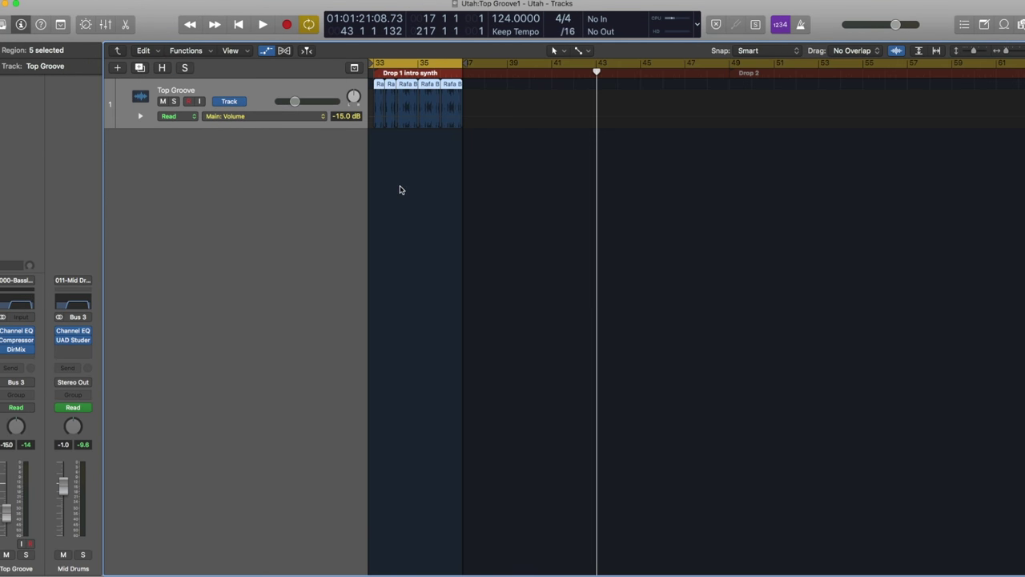
pyautogui.press('z')
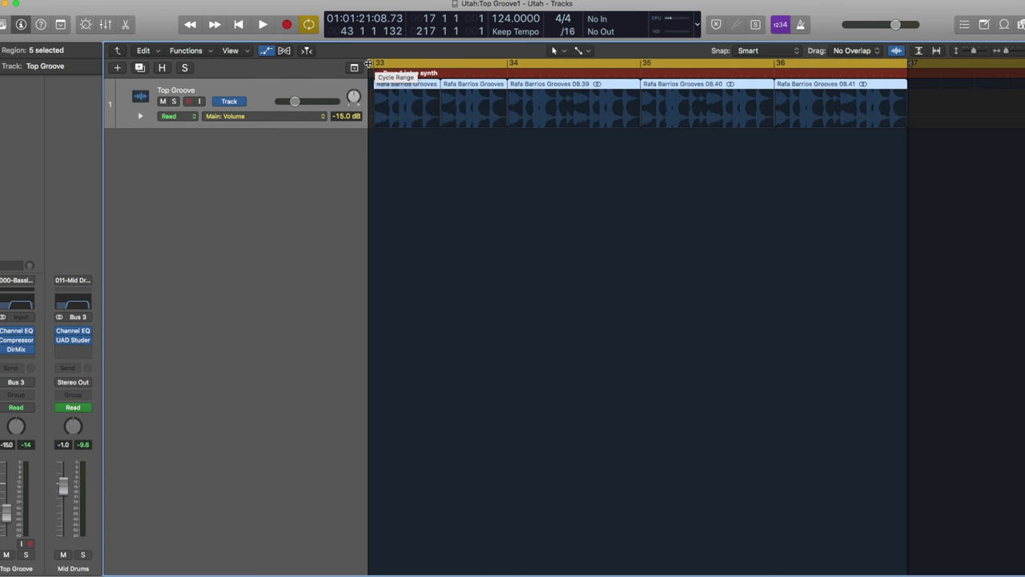
pyautogui.click(118, 52)
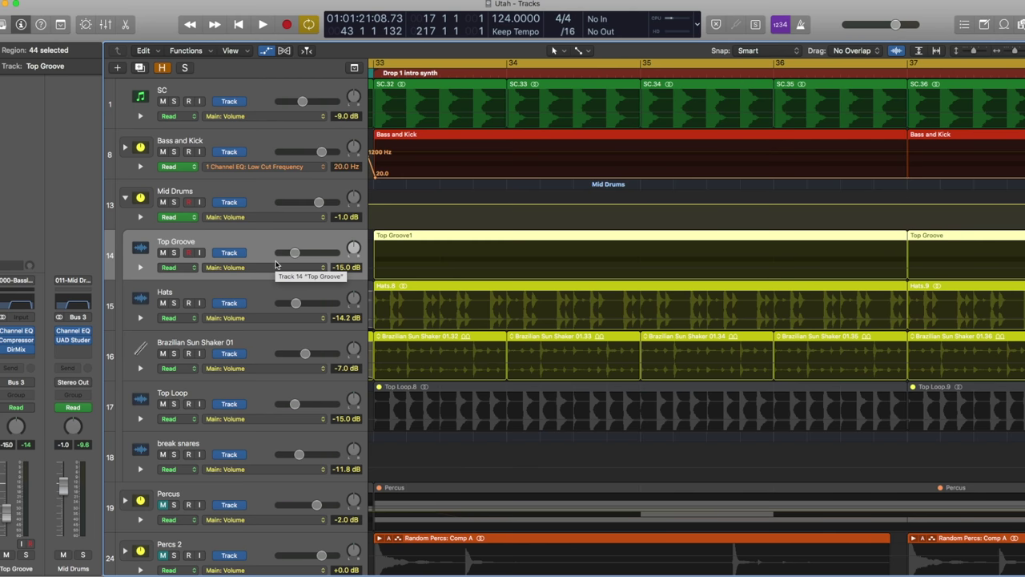
pyautogui.press('z')
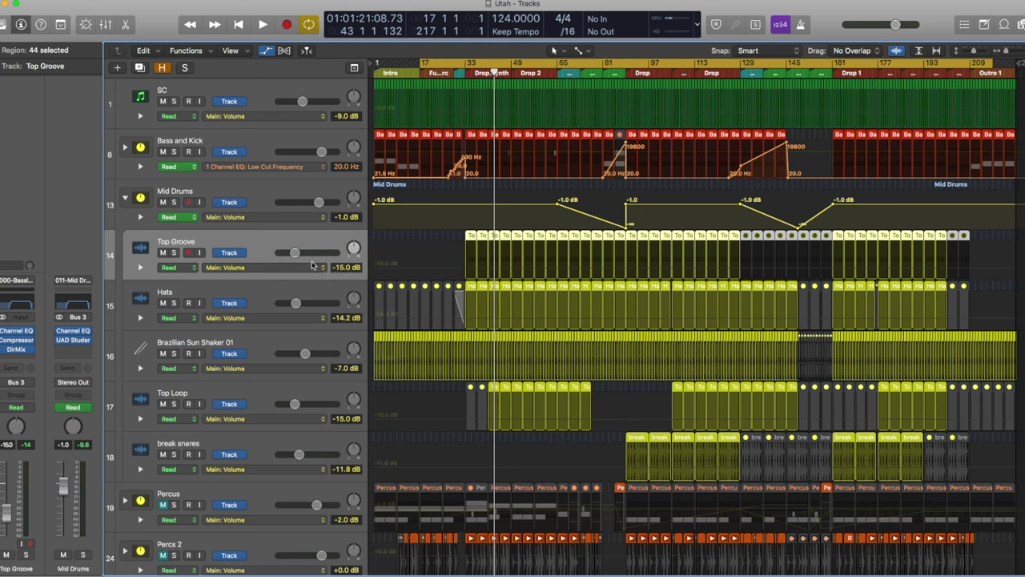
# Step: Examine the Mid Drums tracks up close around bar 33, selecting a single Brazilian Sun Shaker 01 region and then the whole shaker track
pyautogui.press('super+Right')
pyautogui.press('super+Right')
pyautogui.press('super+Right')
pyautogui.press('super+Right')
pyautogui.press('super+Right')
pyautogui.press('super+Right')
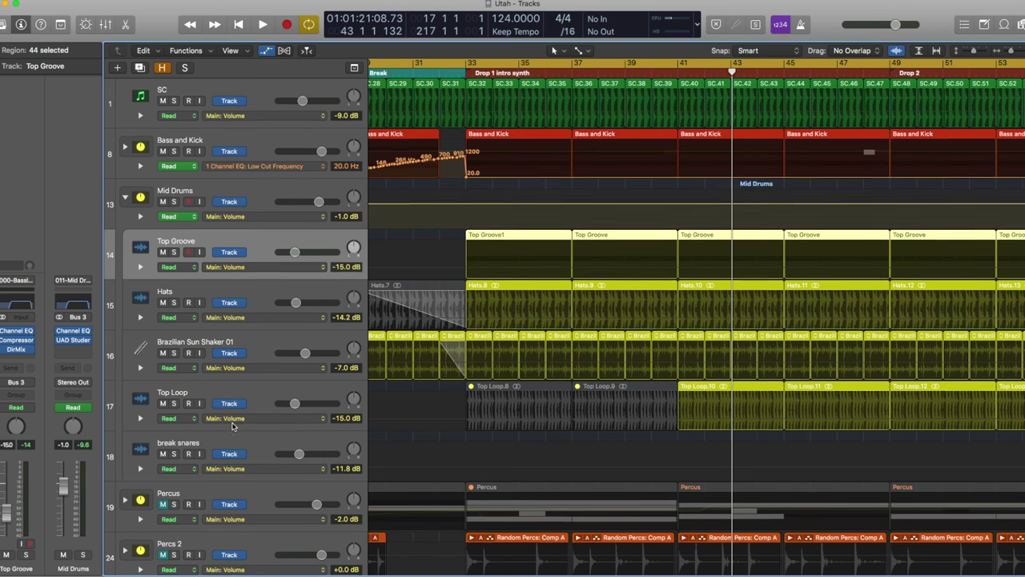
pyautogui.scroll(-2, 321, 376)
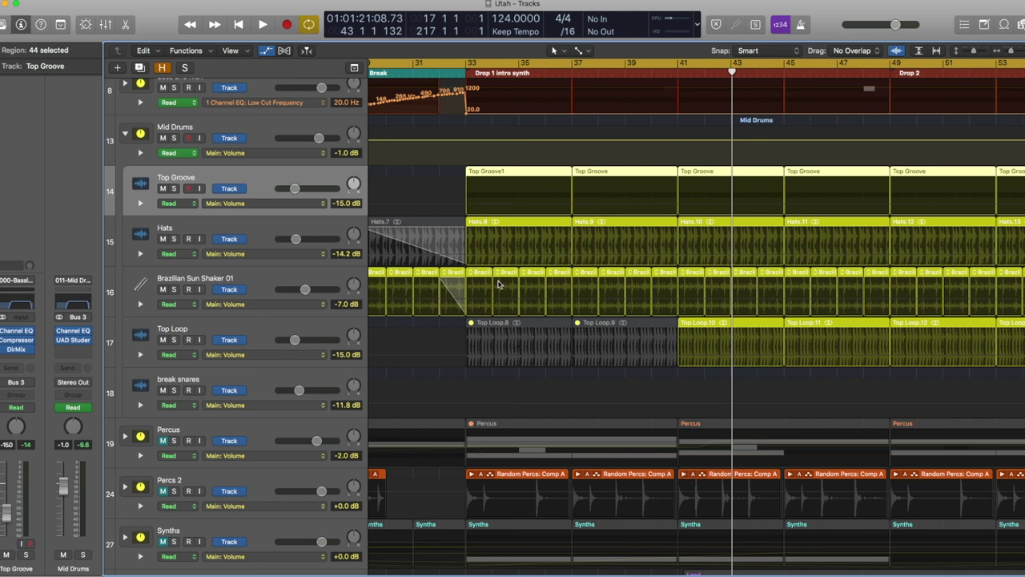
pyautogui.click(508, 273)
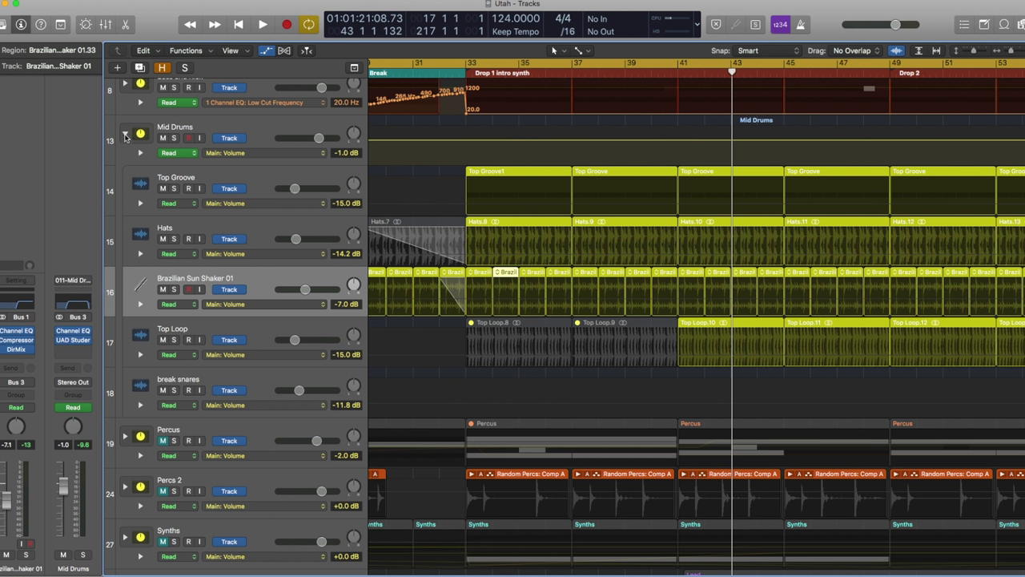
pyautogui.click(301, 280)
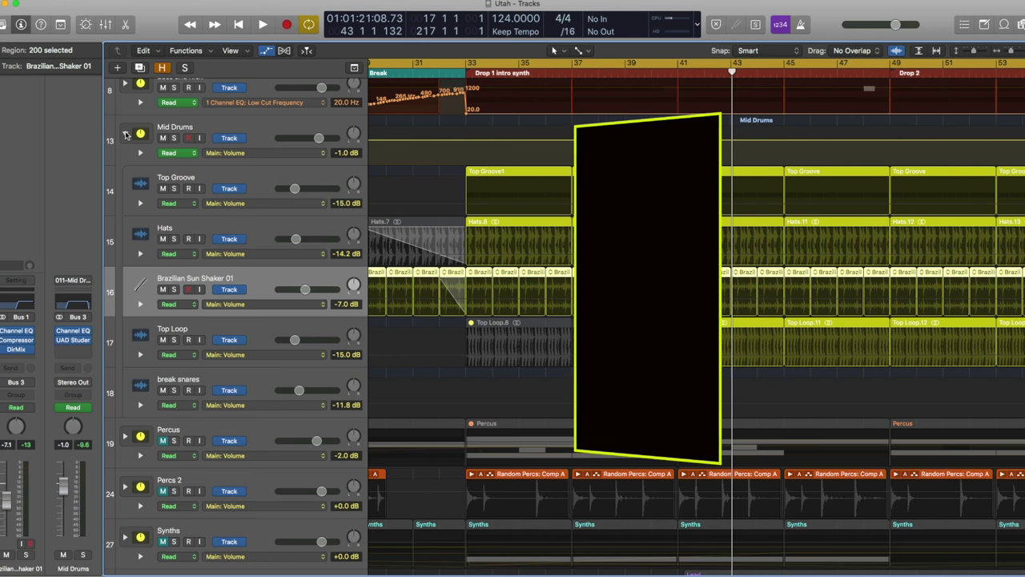
# Step: Collapse the Mid Drums stack, play the full arrangement through the buildup into the drop at bar 89, and stop playback
pyautogui.click(125, 135)
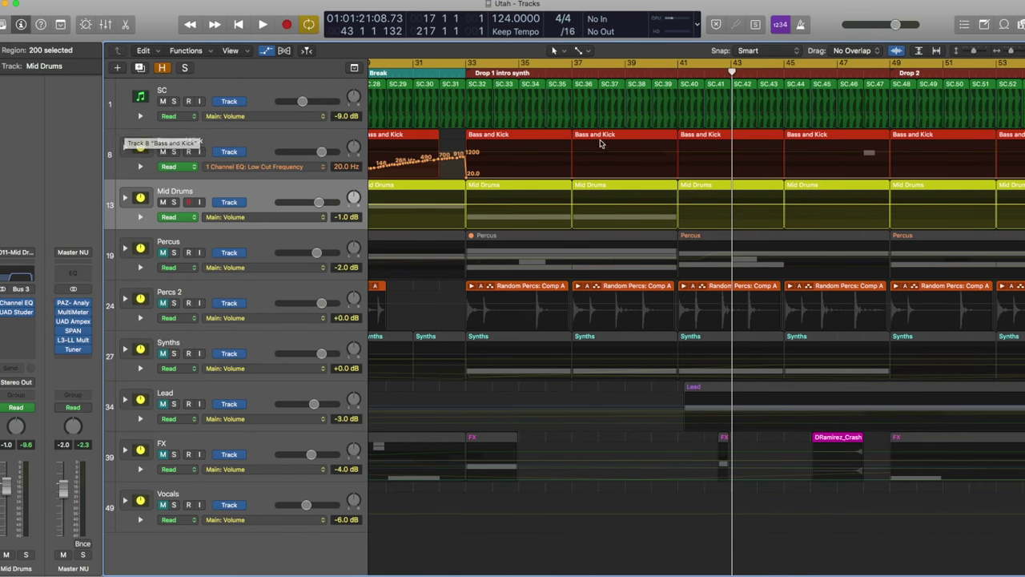
pyautogui.press('z')
pyautogui.press('space')
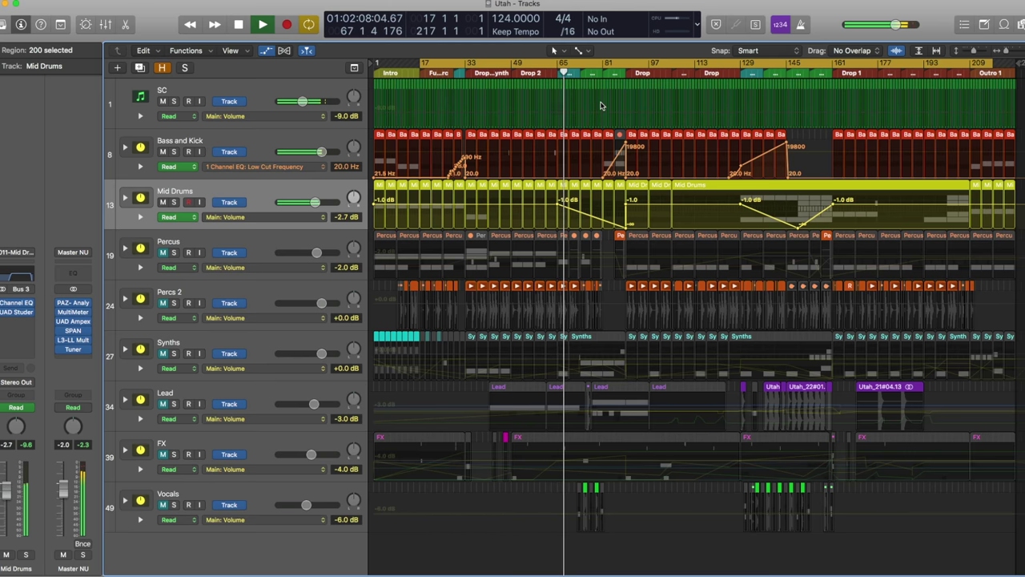
pyautogui.click(609, 73)
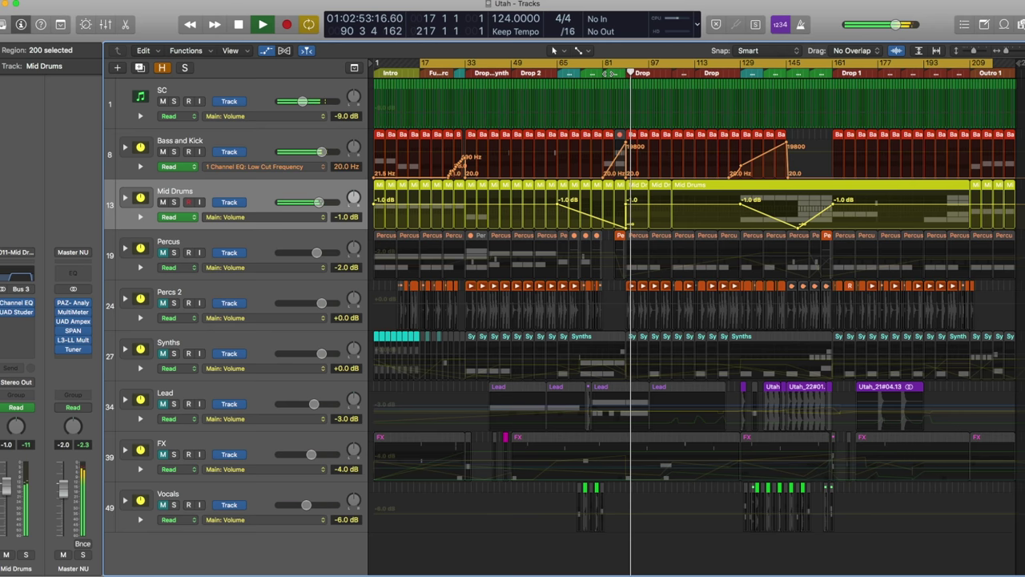
pyautogui.press('space')
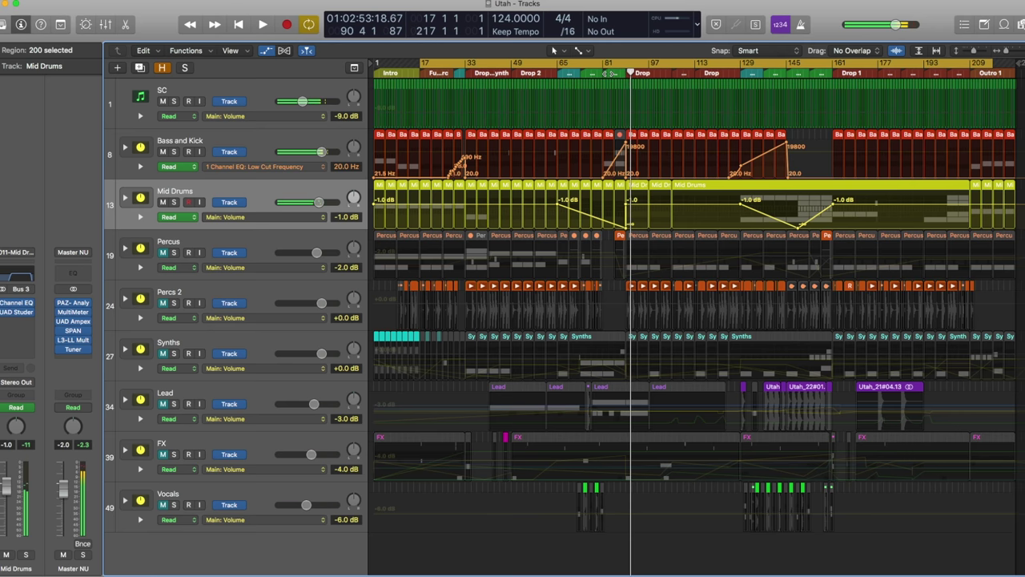
# Step: Expand the Percus stack, inspect the EXS24 instrument on its Coffee Shop Percussion track, and close the plug-in
pyautogui.click(222, 242)
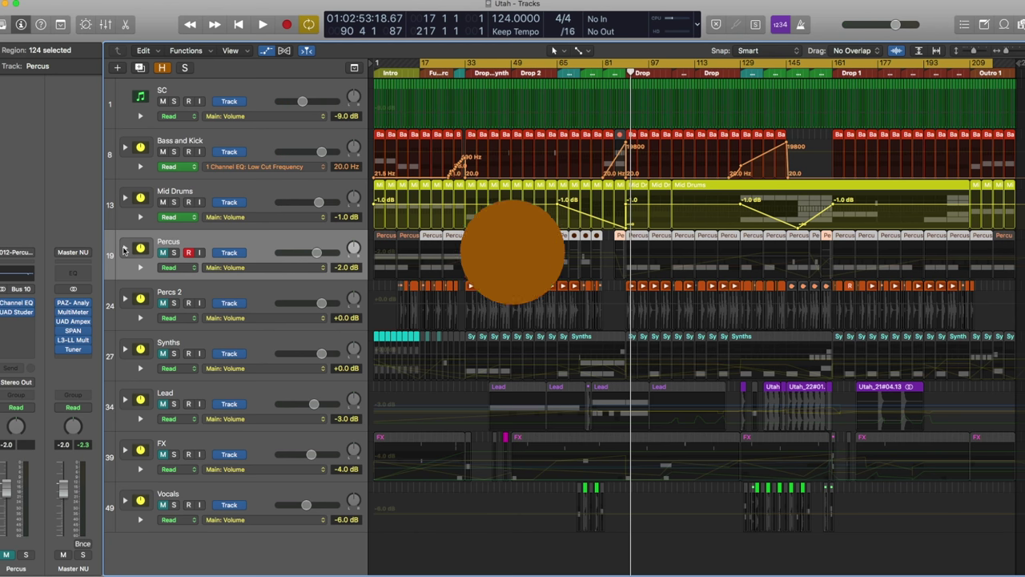
pyautogui.click(124, 251)
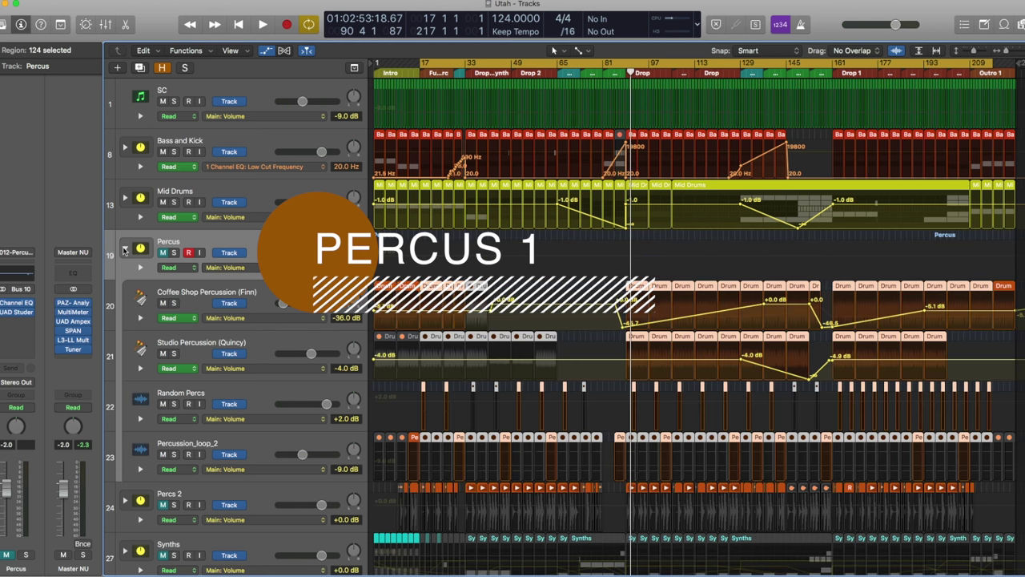
pyautogui.click(239, 293)
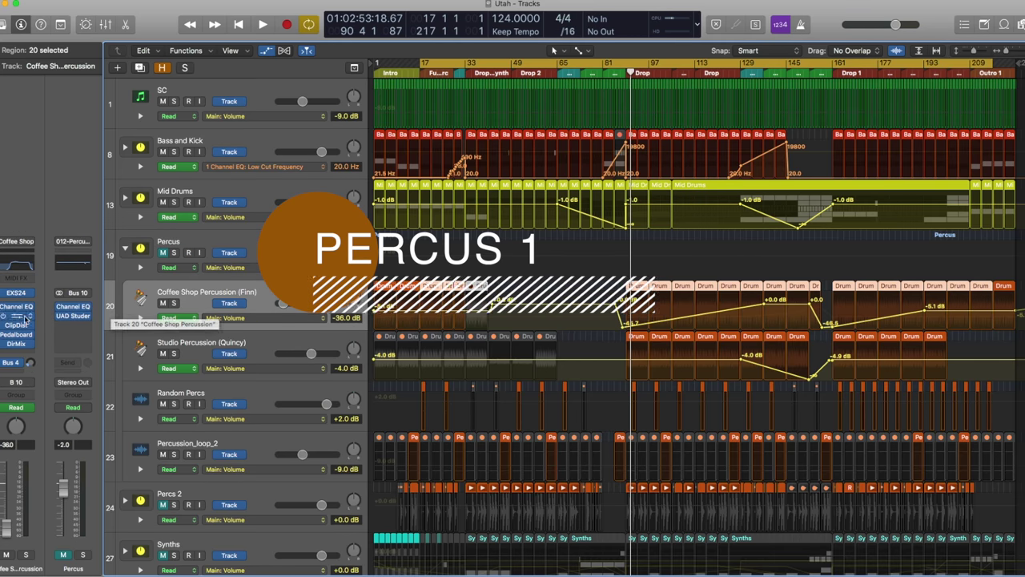
pyautogui.click(18, 295)
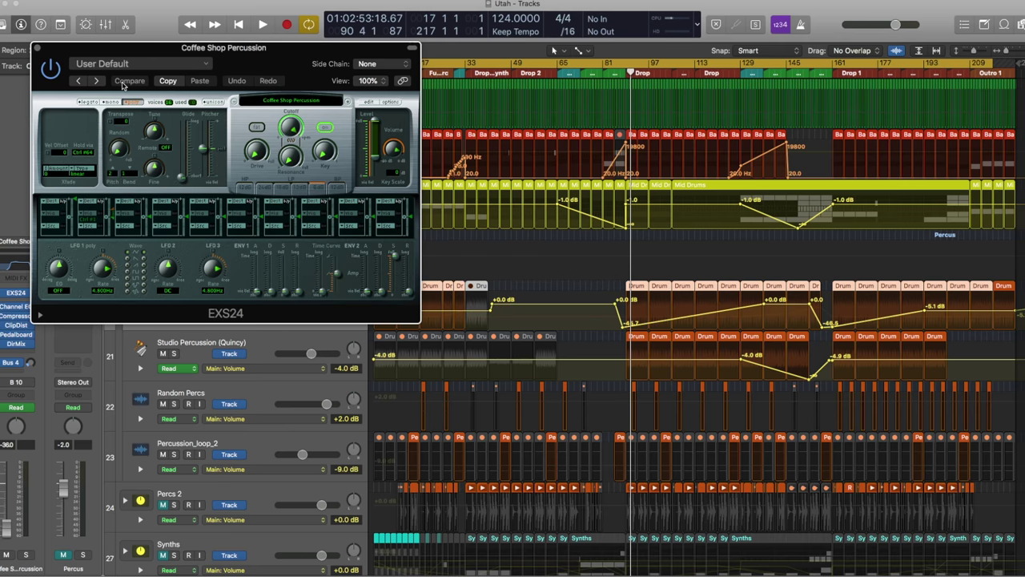
pyautogui.click(36, 50)
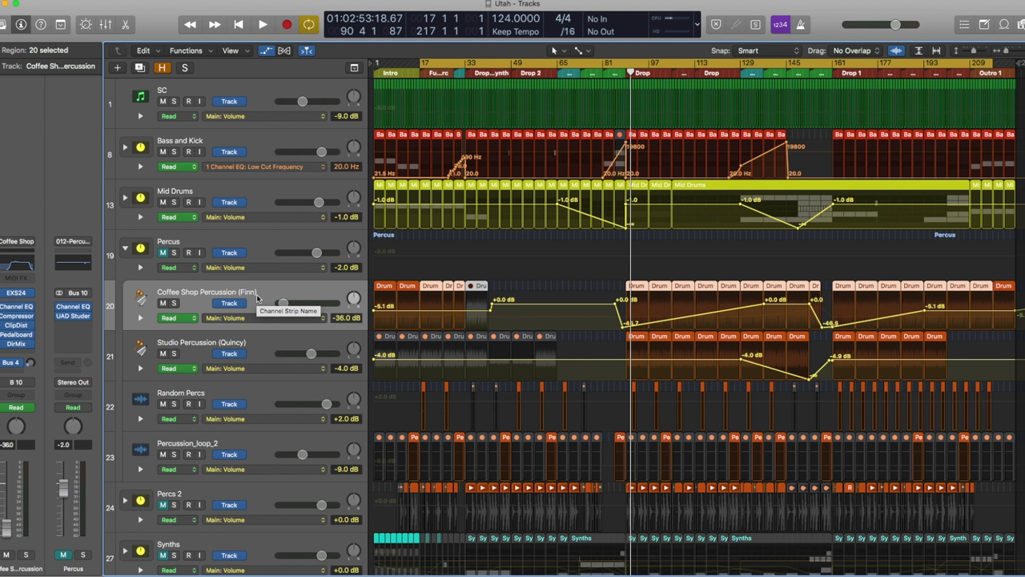
# Step: Open the first Coffee Shop Percussion region in the Drummer Editor, and play from just before bar 89 with the Percus stack unmuted
pyautogui.click(388, 286)
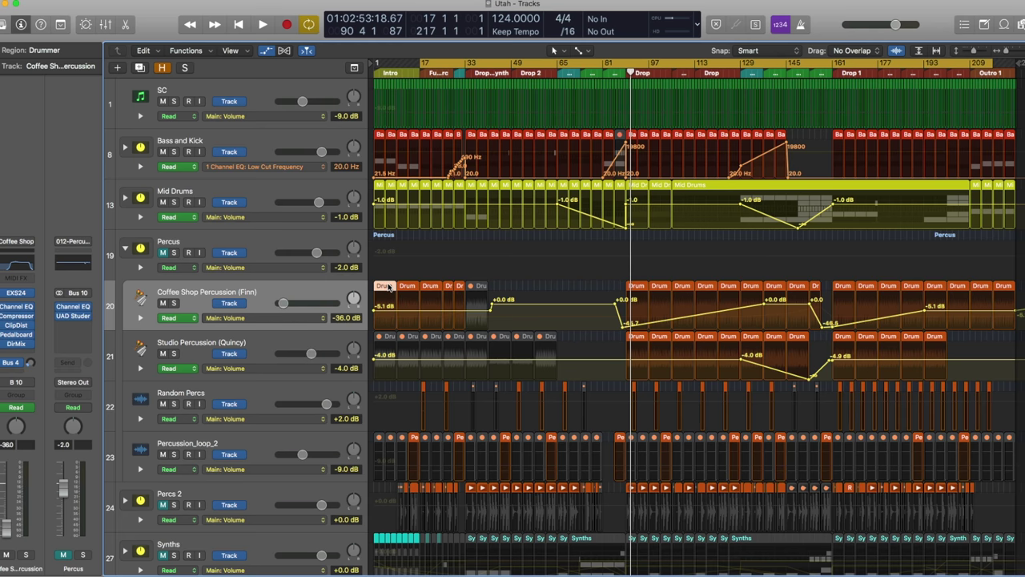
pyautogui.doubleClick(389, 287)
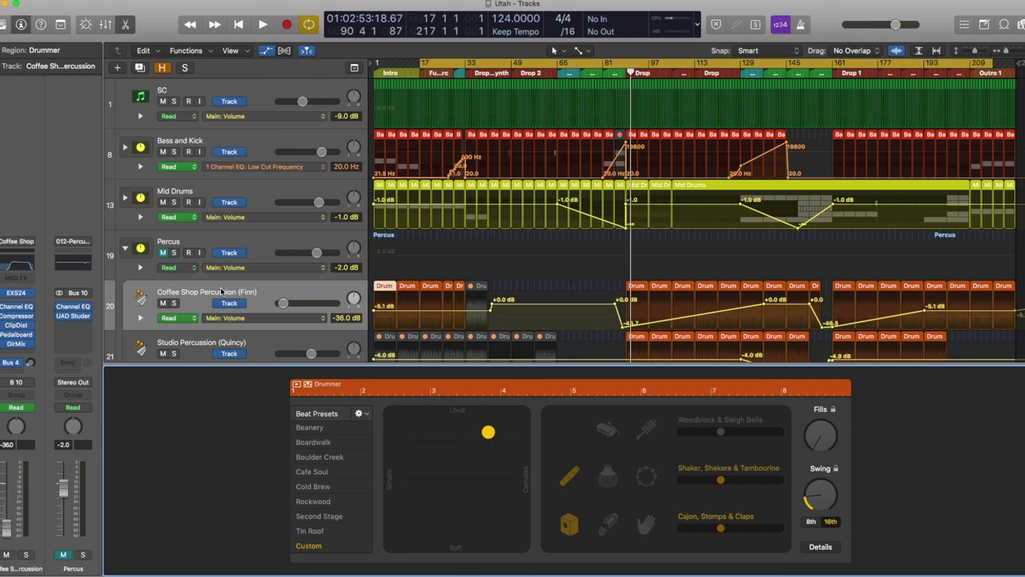
pyautogui.click(622, 72)
pyautogui.press('space')
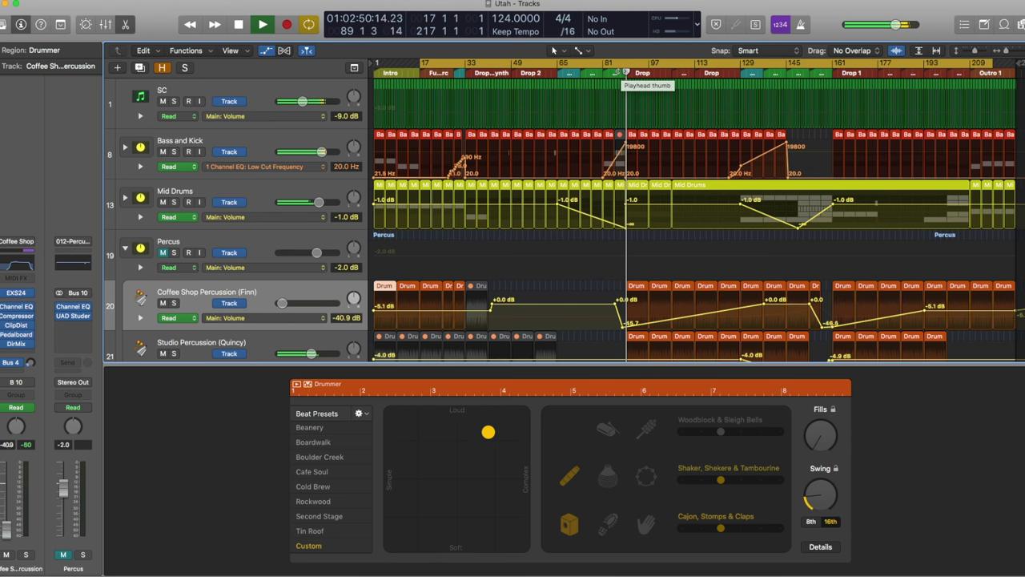
pyautogui.scroll(-5, 395, 182)
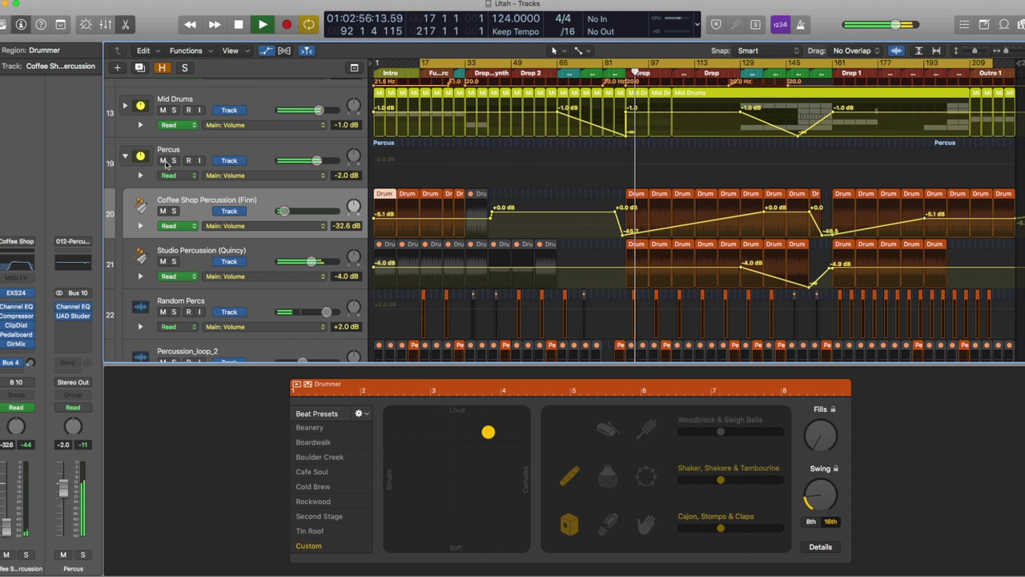
# Step: Select the Random Percs track in the Percus stack, close the editor, and stop playback after auditioning the percussion
pyautogui.click(271, 294)
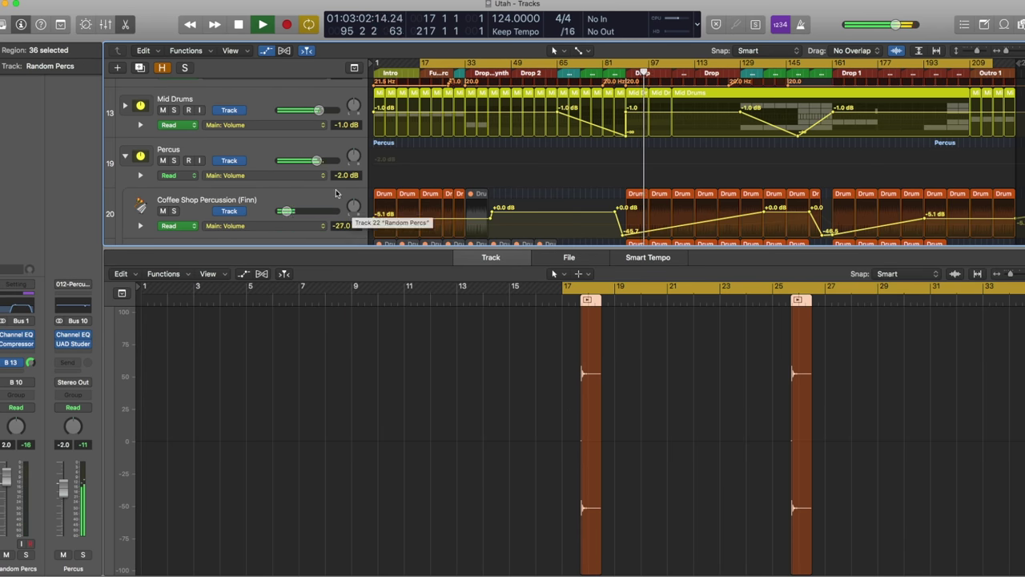
pyautogui.press('e')
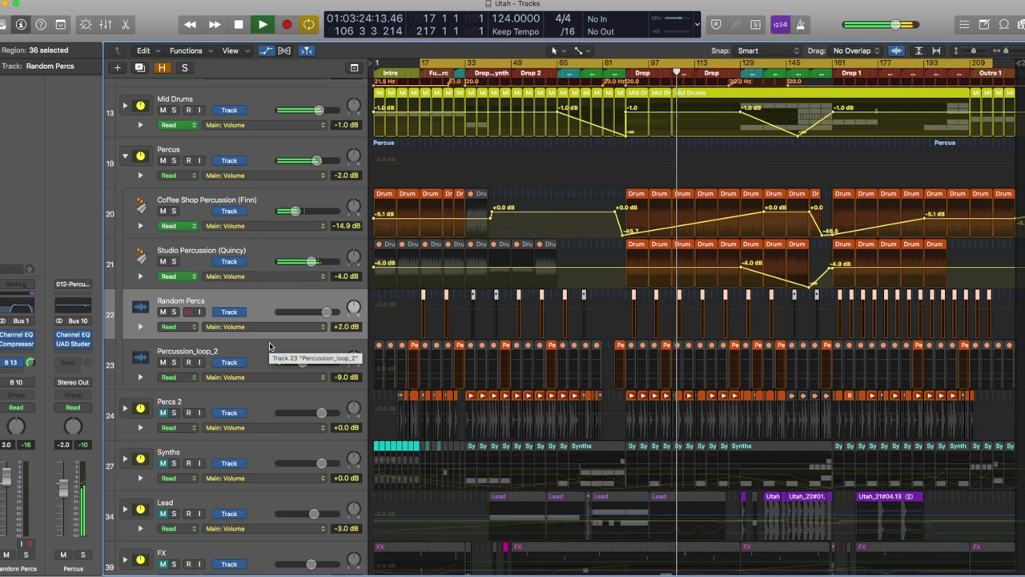
pyautogui.scroll(1, 270, 346)
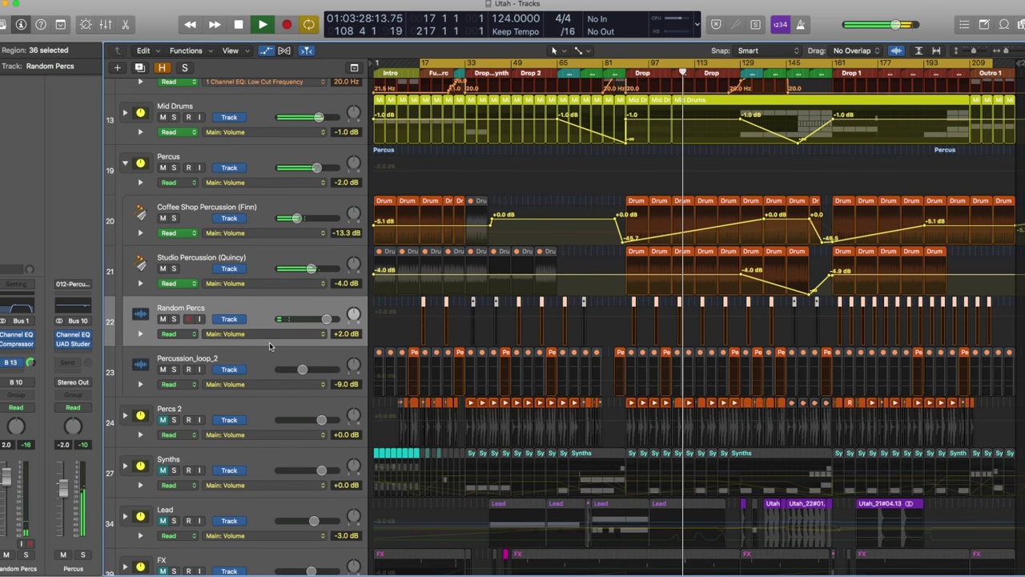
pyautogui.press('space')
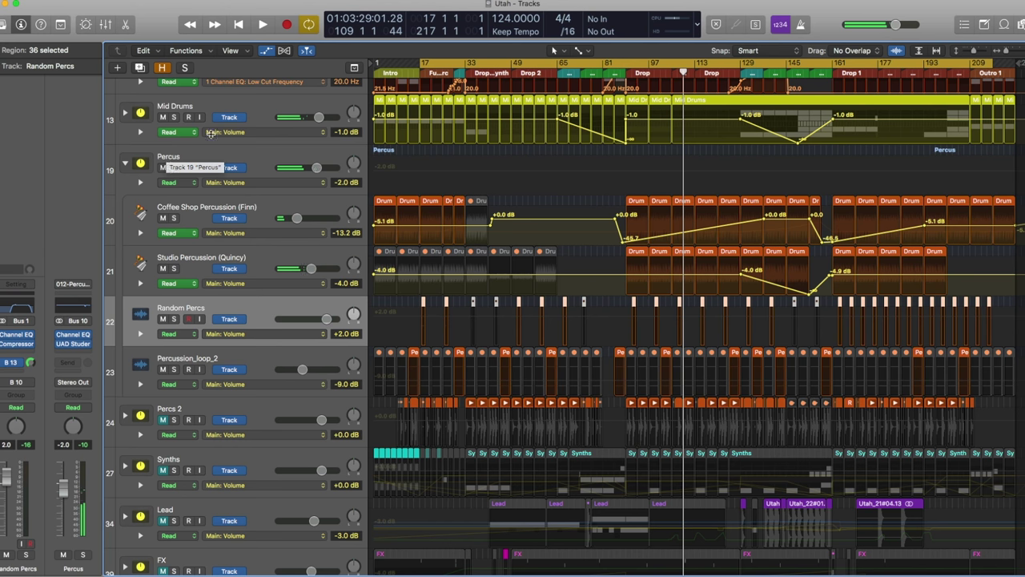
# Step: Open the Coffee Shop Percussion region at bar 9 in the Drummer Editor and inspect its preset options and detailed performance settings
pyautogui.doubleClick(408, 202)
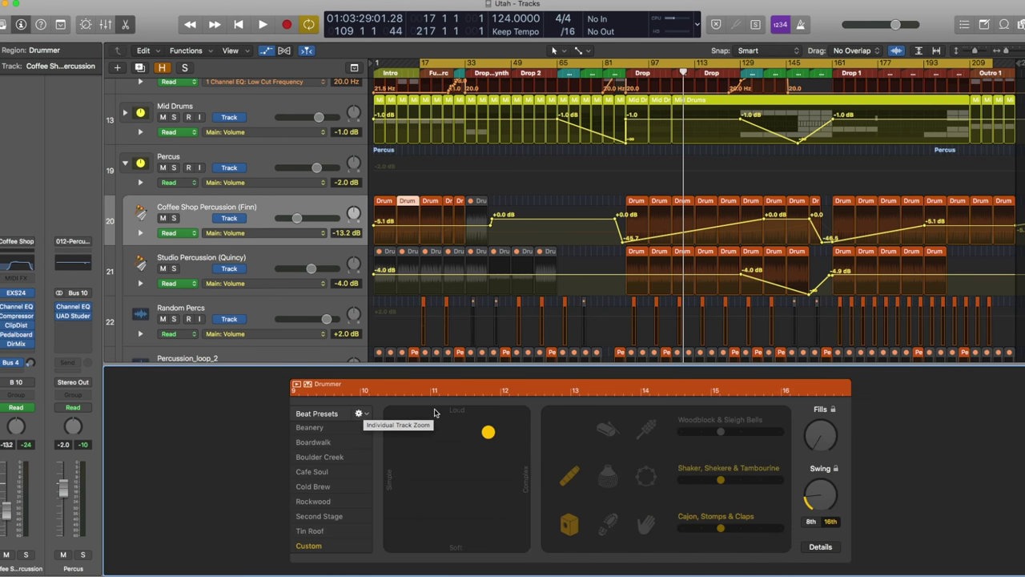
pyautogui.click(360, 414)
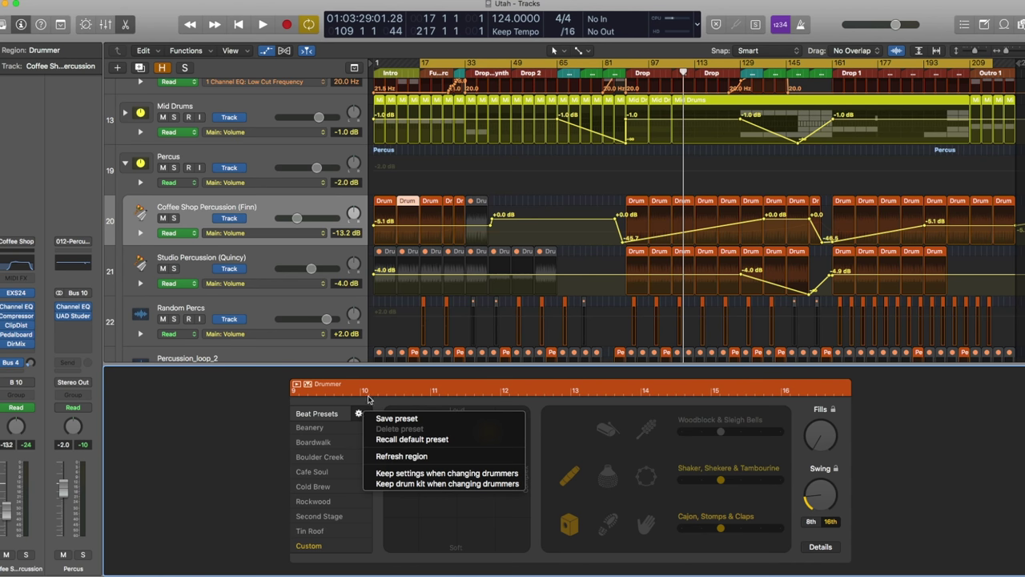
pyautogui.click(371, 388)
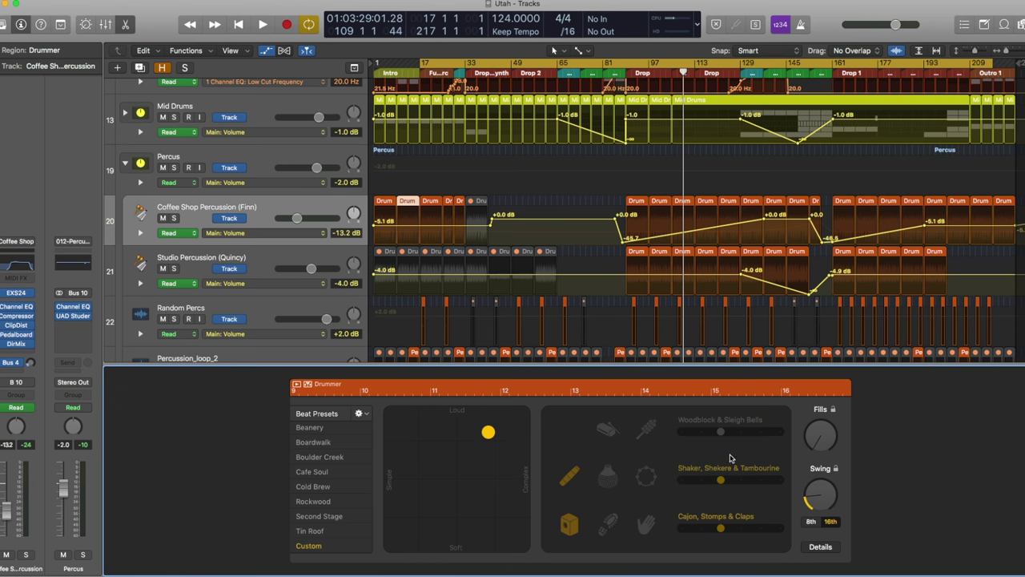
pyautogui.click(825, 549)
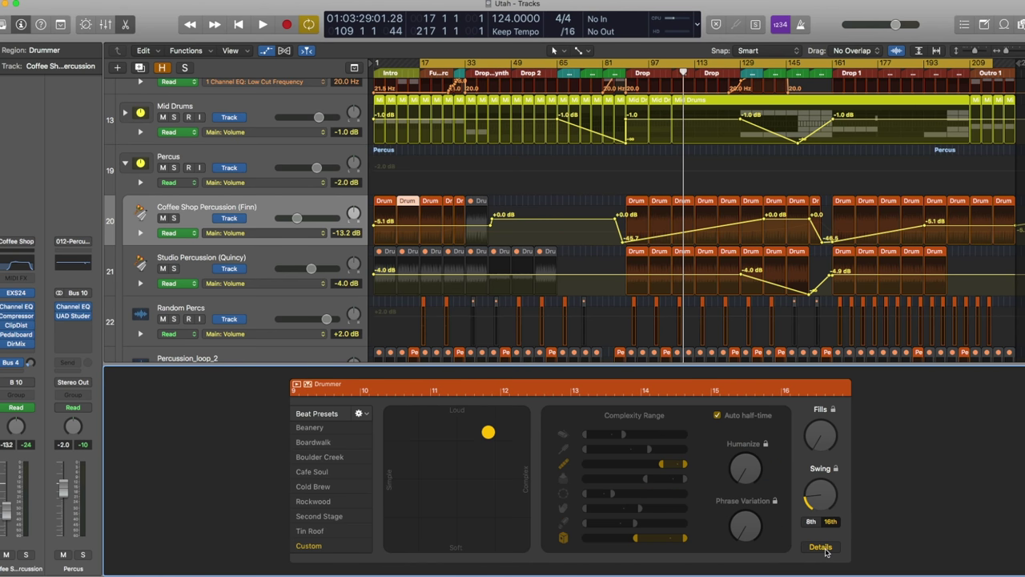
pyautogui.click(825, 549)
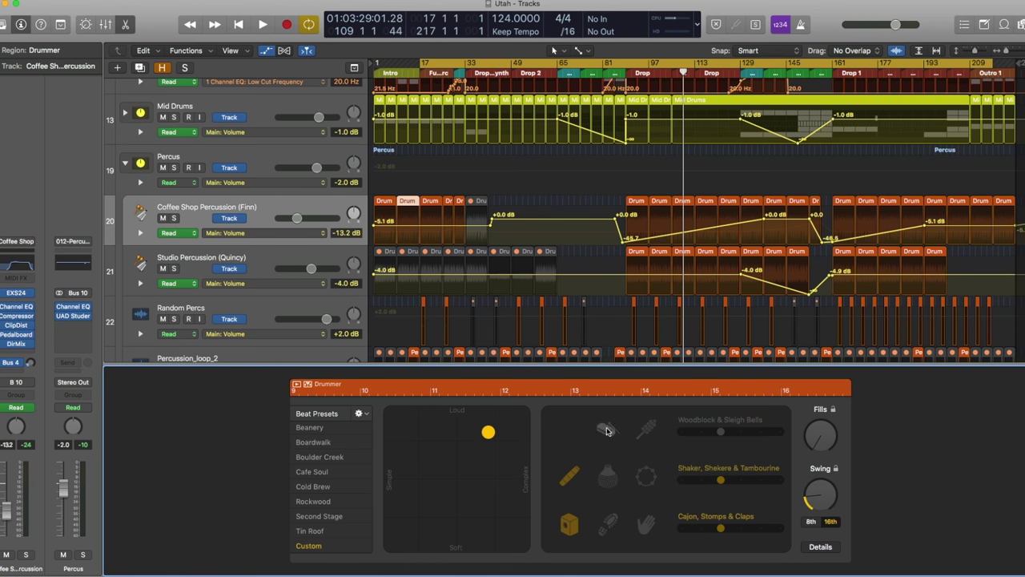
pyautogui.click(821, 549)
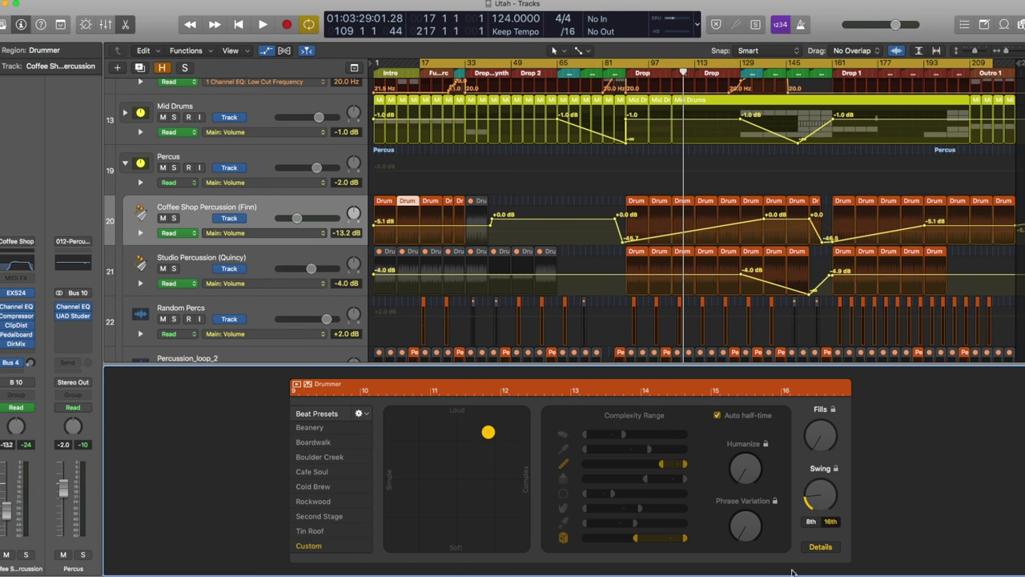
pyautogui.click(820, 550)
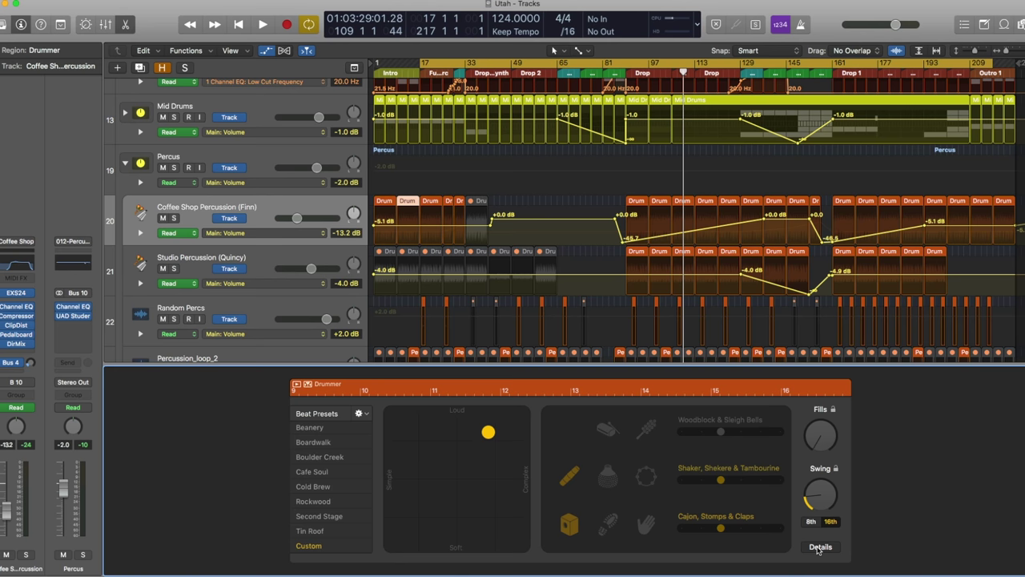
pyautogui.click(819, 549)
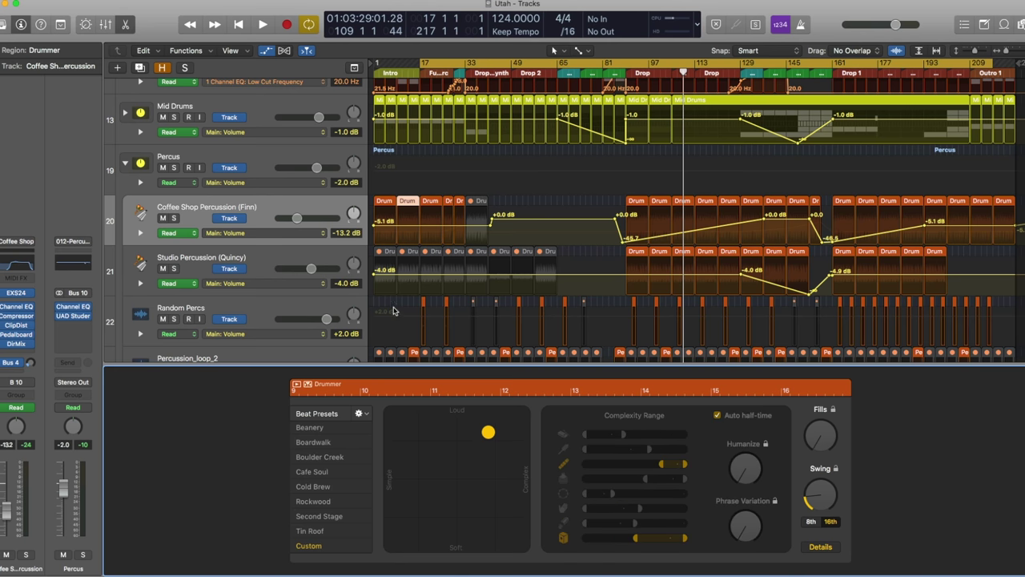
# Step: Collapse the Percus stack and unmute the Percs 2 stack
pyautogui.scroll(-2, 245, 253)
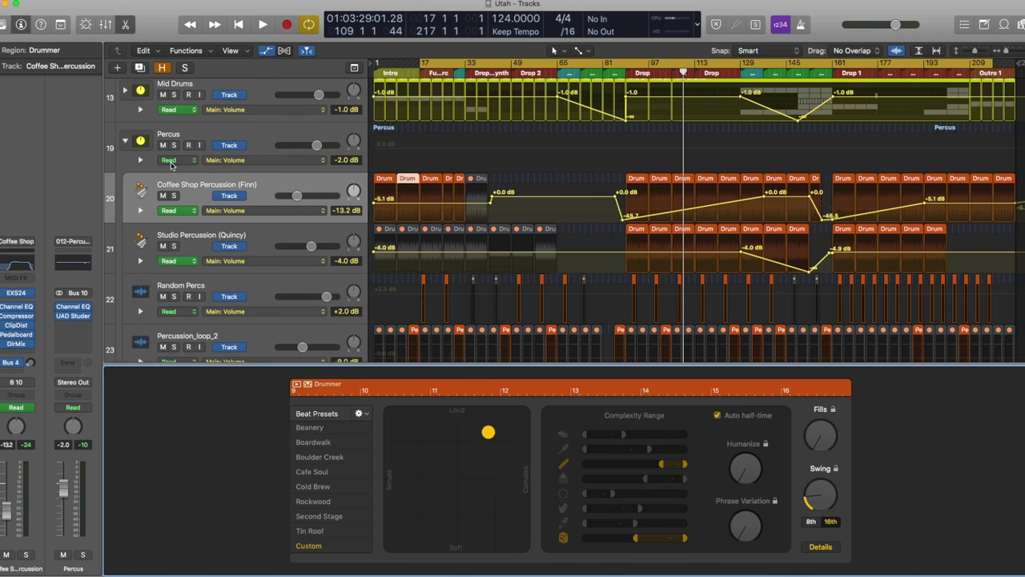
pyautogui.click(126, 142)
pyautogui.click(164, 197)
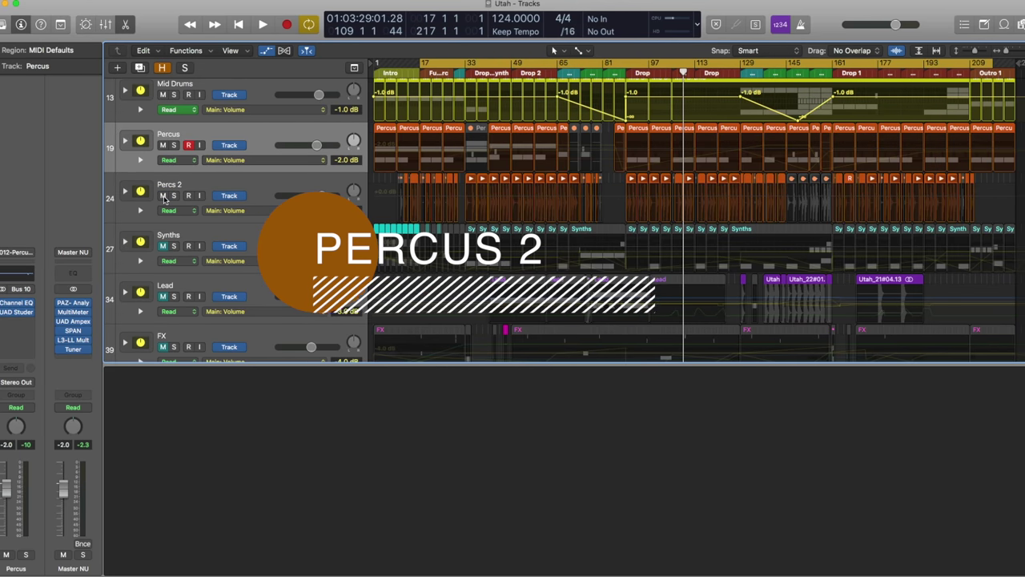
# Step: Expand the Percs 2 stack and examine the regions on its two Random Percs tracks around bars 89 to 113
pyautogui.press('super+Right')
pyautogui.press('super+Right')
pyautogui.press('super+Right')
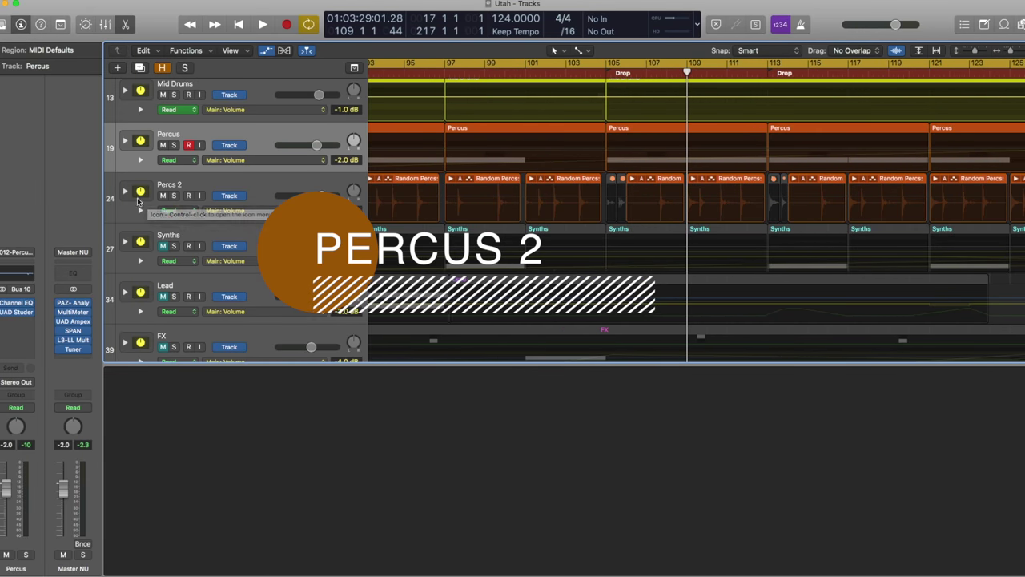
pyautogui.click(125, 193)
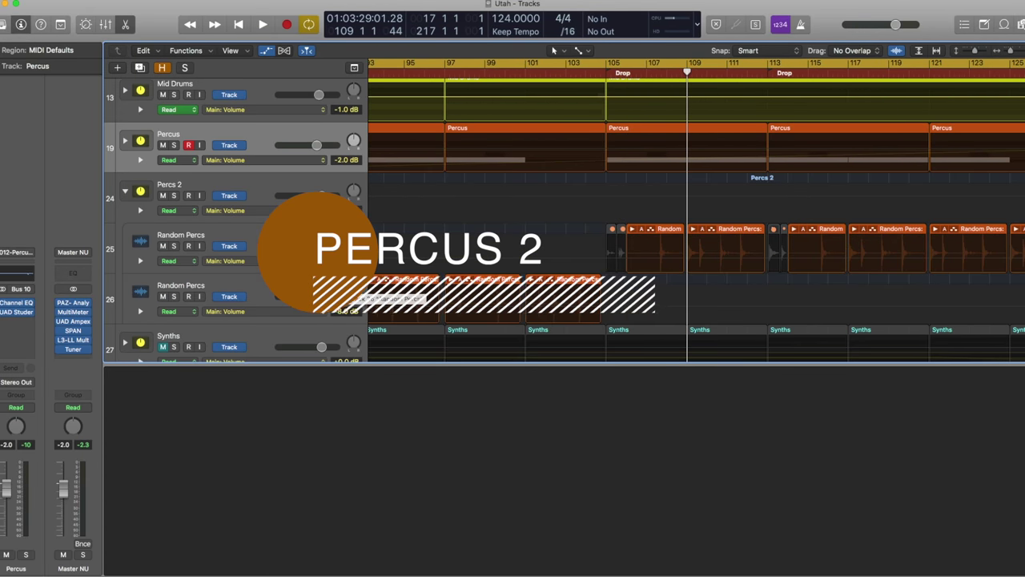
pyautogui.press('super+Right')
pyautogui.scroll(-2, 347, 287)
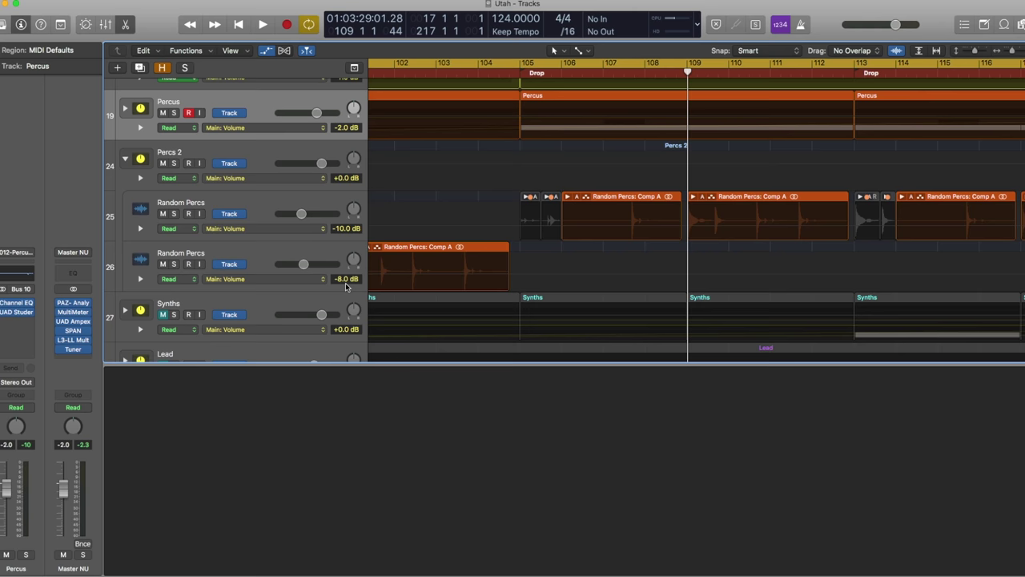
pyautogui.press('super+Left')
pyautogui.press('super+Left')
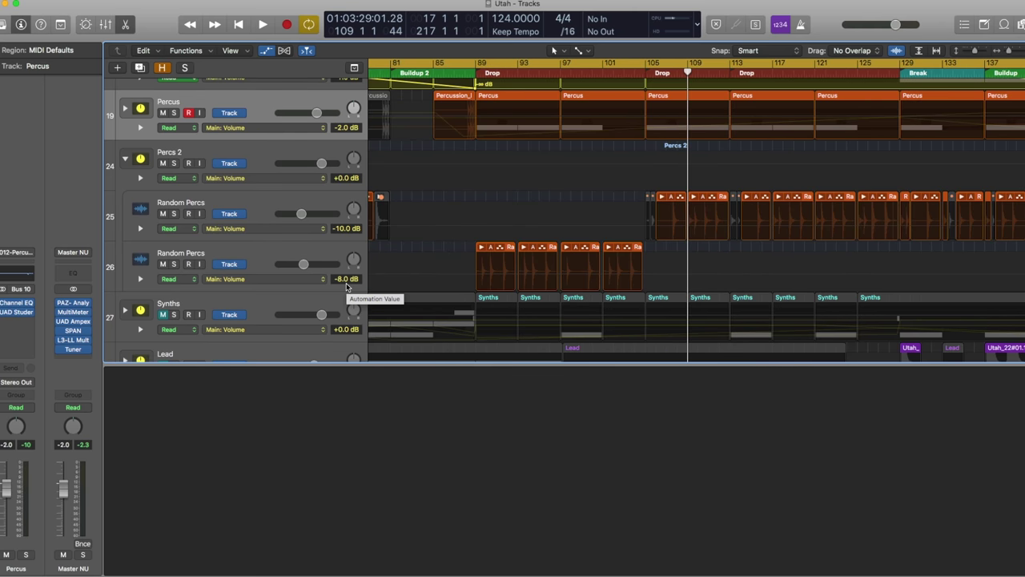
# Step: Review the Percs 2 regions from the intro through Drop 2 and audition the stack around the break and Drop 1 intro synth
pyautogui.hscroll(-15, 526, 213)
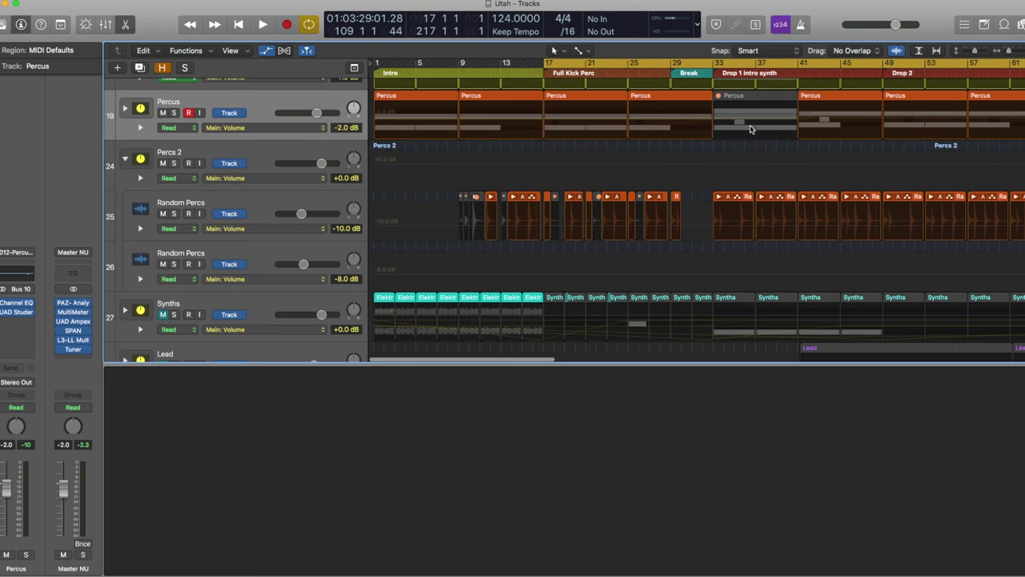
pyautogui.hscroll(10, 749, 126)
pyautogui.hscroll(-6, 749, 125)
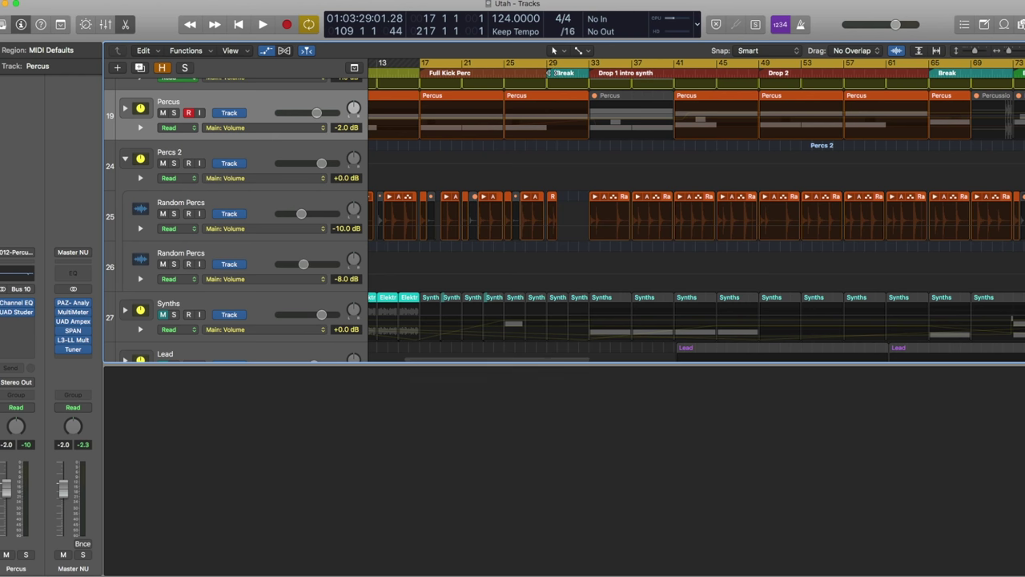
pyautogui.press('space')
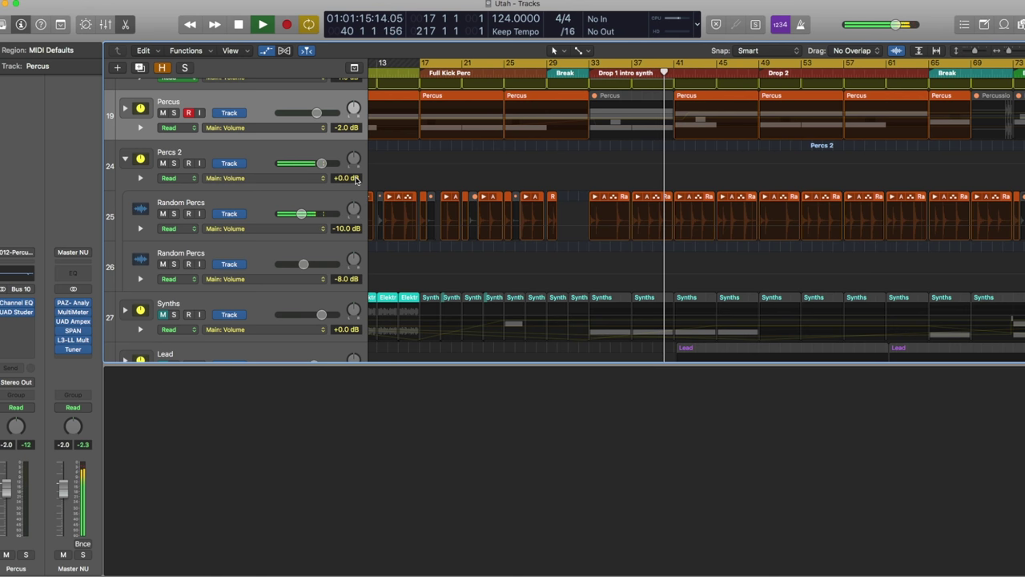
# Step: Stop the audition, collapse the Percs 2 stack, and expand the Synths stack to show its tracks
pyautogui.click(125, 159)
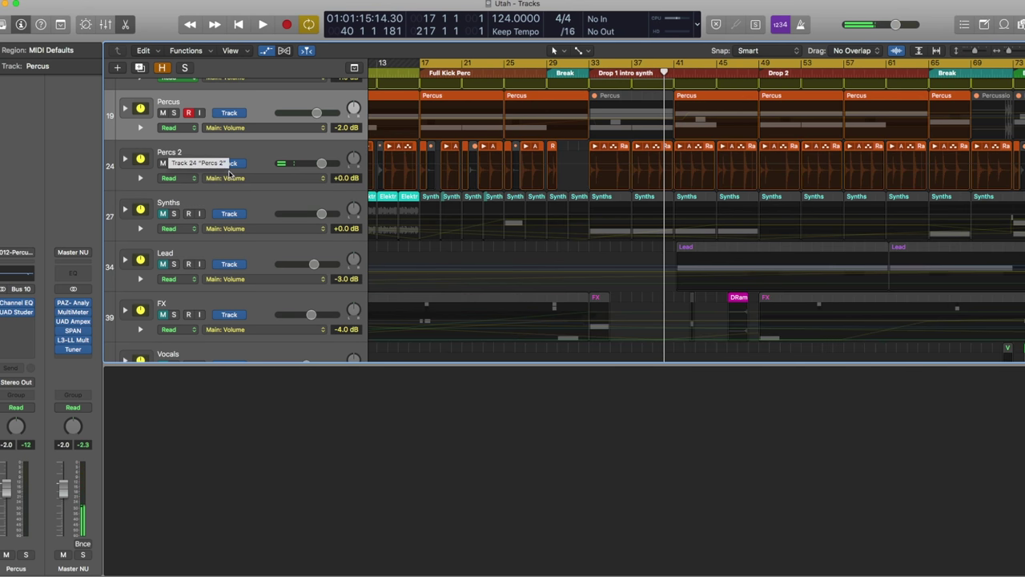
pyautogui.click(178, 206)
pyautogui.click(125, 209)
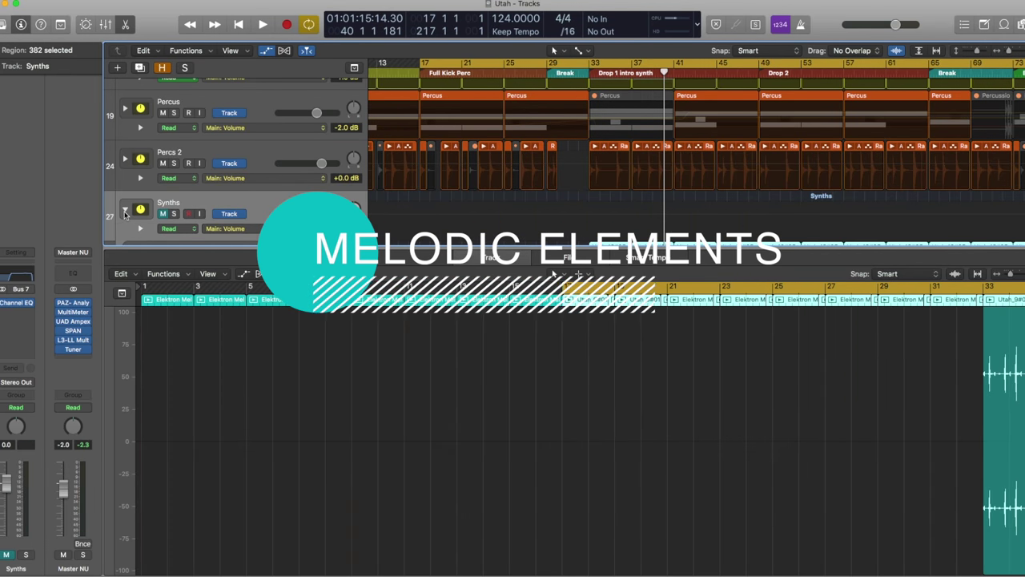
pyautogui.scroll(-5, 234, 210)
pyautogui.scroll(-1, 236, 211)
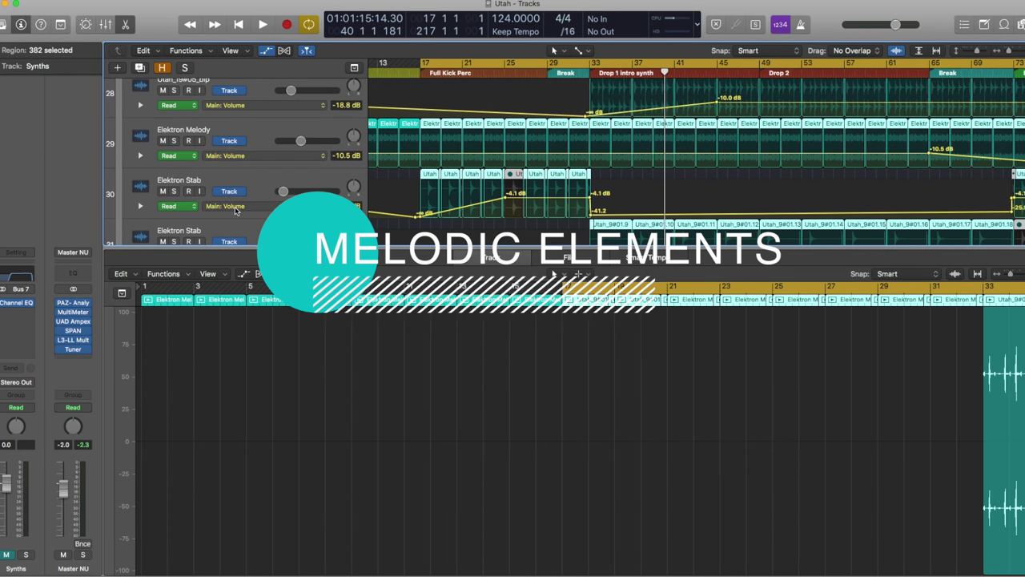
# Step: Examine the regions and volume automation on the Synths stack's Utah_19#05_bip and Elektron Melody tracks across the arrangement
pyautogui.press('super+Left')
pyautogui.press('super+Left')
pyautogui.press('super+Left')
pyautogui.press('super+Left')
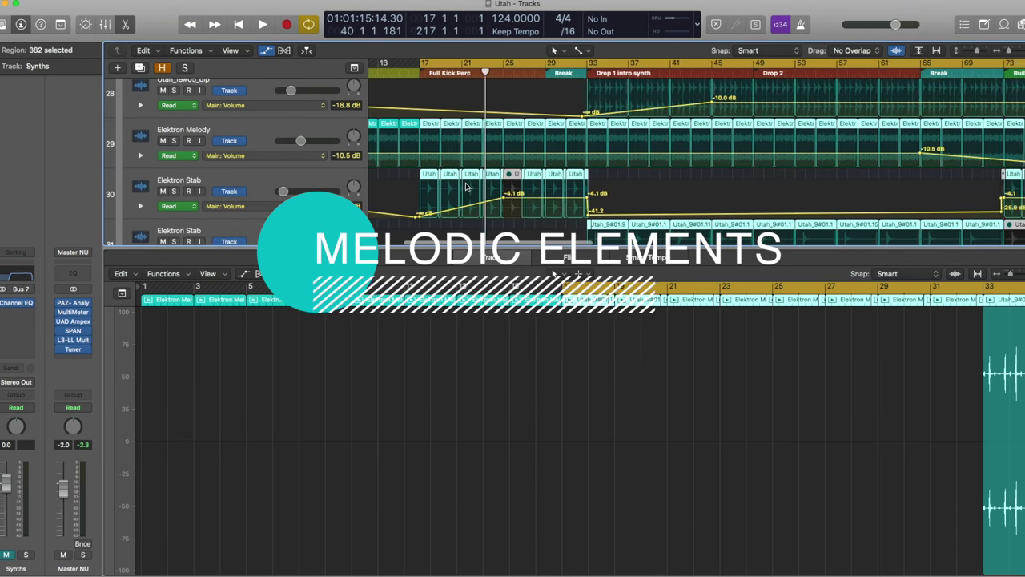
pyautogui.scroll(3, 467, 187)
pyautogui.press('super+Right')
pyautogui.press('super+Right')
pyautogui.press('super+Right')
pyautogui.press('super+Right')
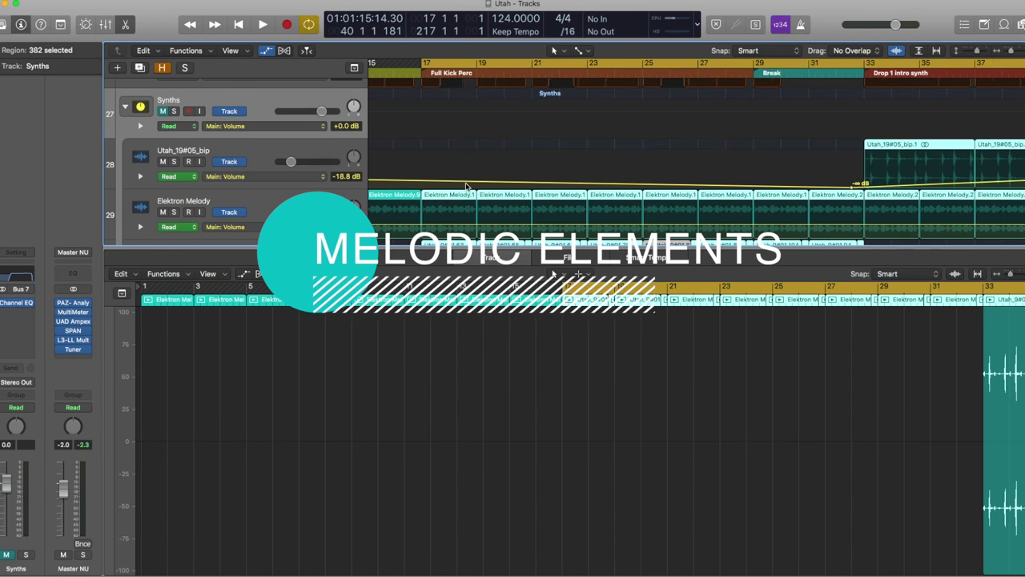
pyautogui.hscroll(-10, 467, 187)
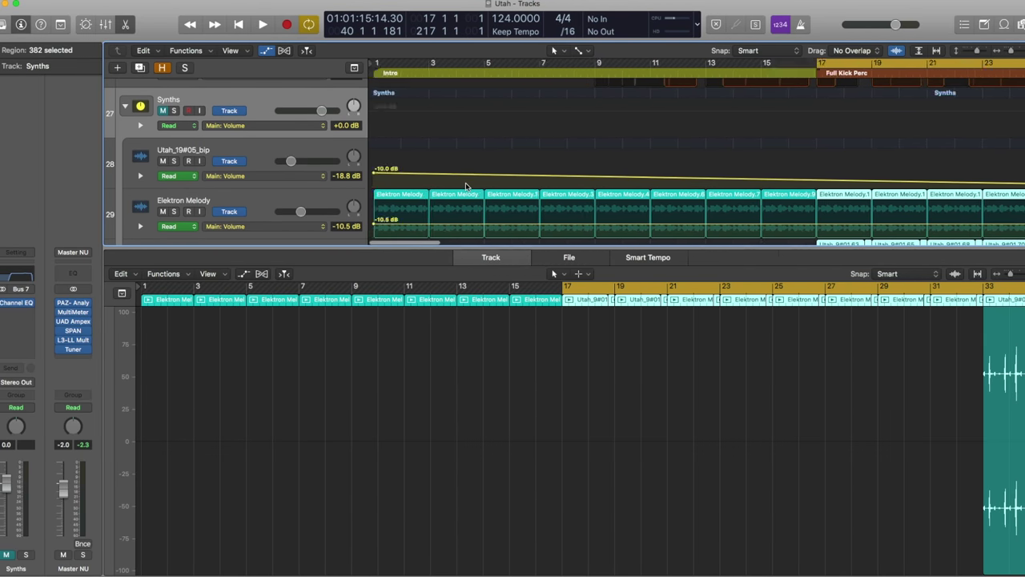
pyautogui.press('super+Left')
pyautogui.press('super+Left')
pyautogui.press('super+Left')
pyautogui.press('super+Left')
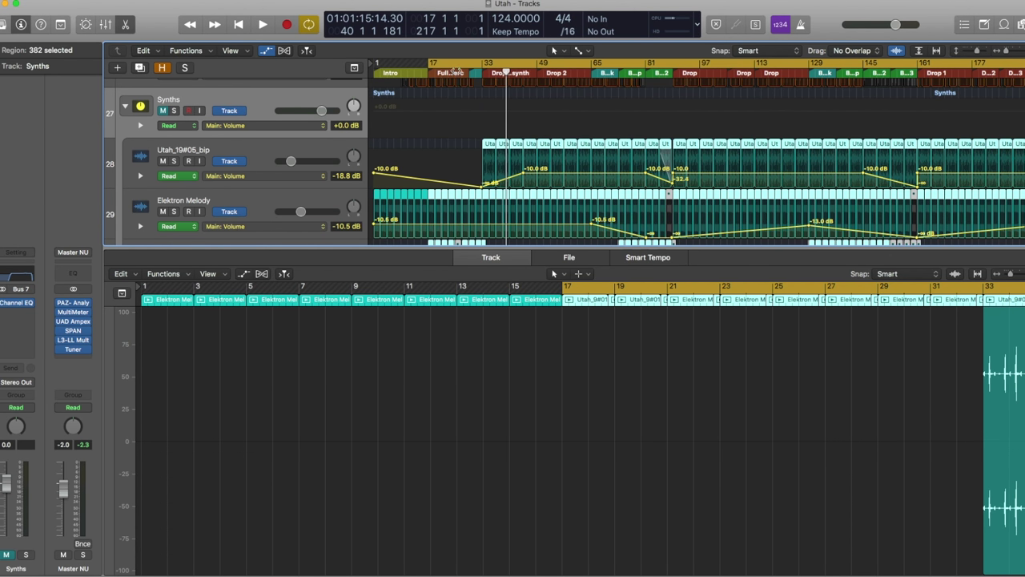
# Step: Extend the start of the cycle range to bar 1, unmute the Synths stack, and audition it from the intro
pyautogui.moveTo(430, 62); pyautogui.dragTo(374, 62)
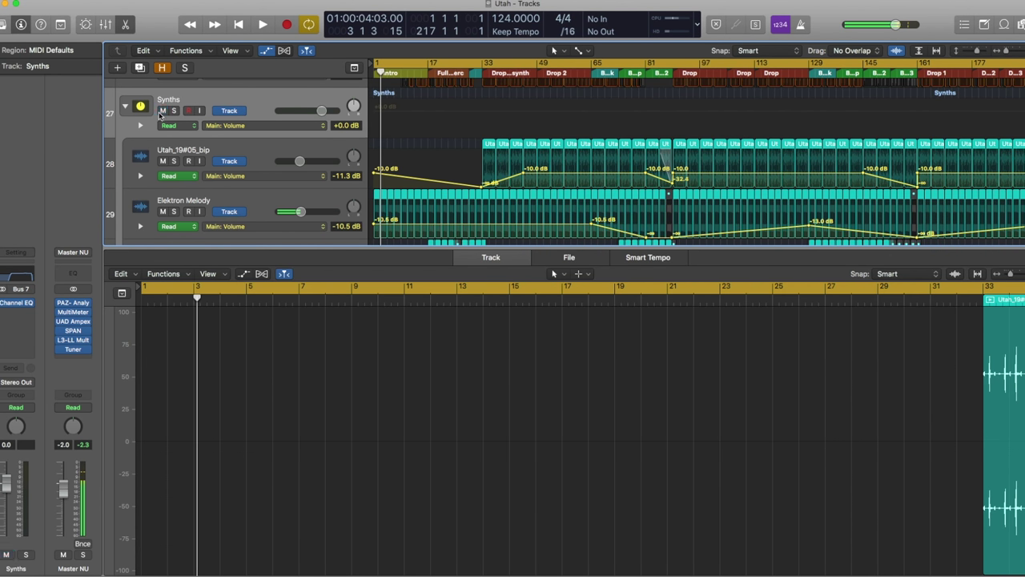
pyautogui.press('space')
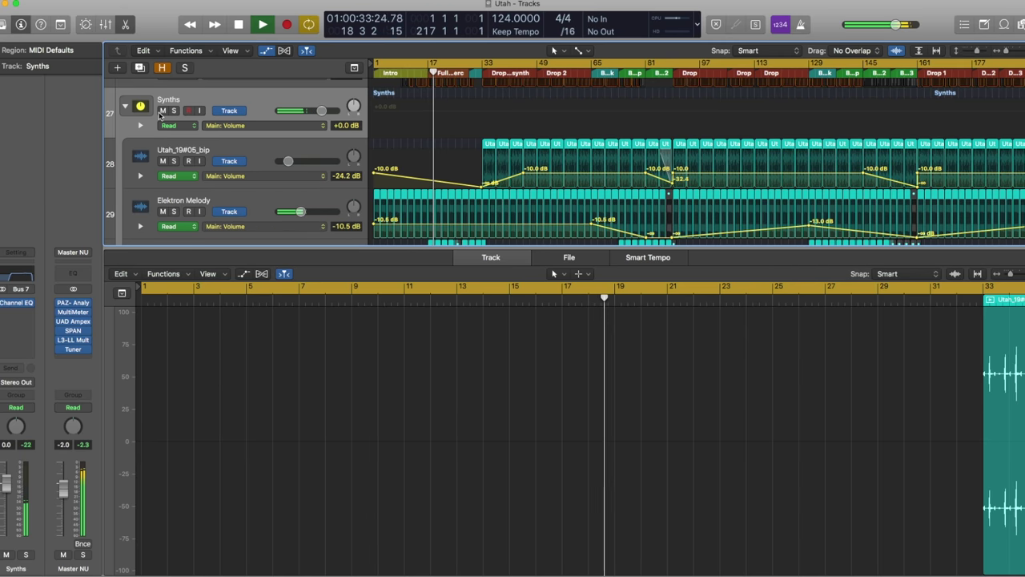
# Step: Select the upper Elektron Stab track and inspect its UAD Moog Multimode Filter and ValhallaVintageVerb settings during playback
pyautogui.scroll(-3, 159, 114)
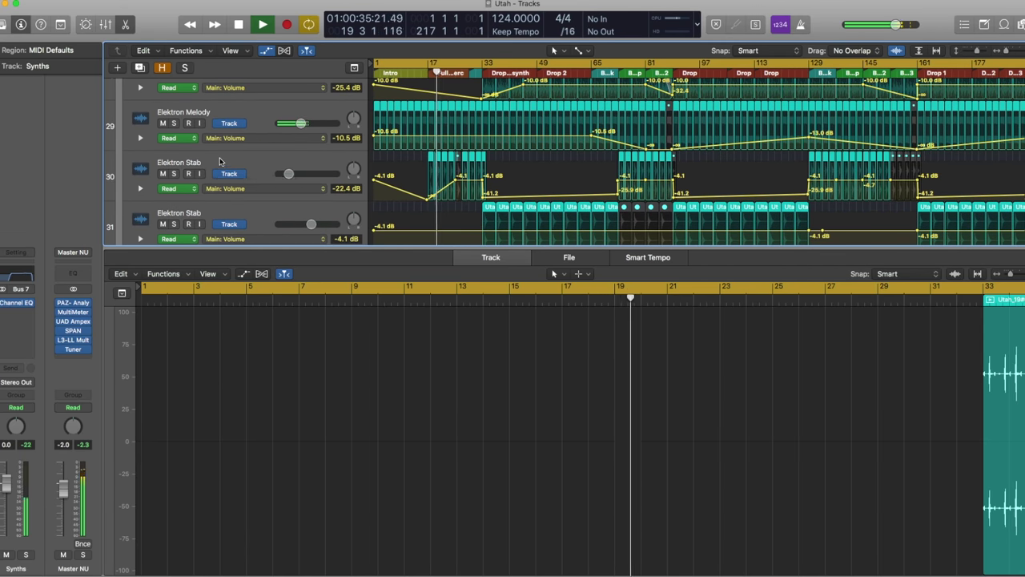
pyautogui.click(220, 162)
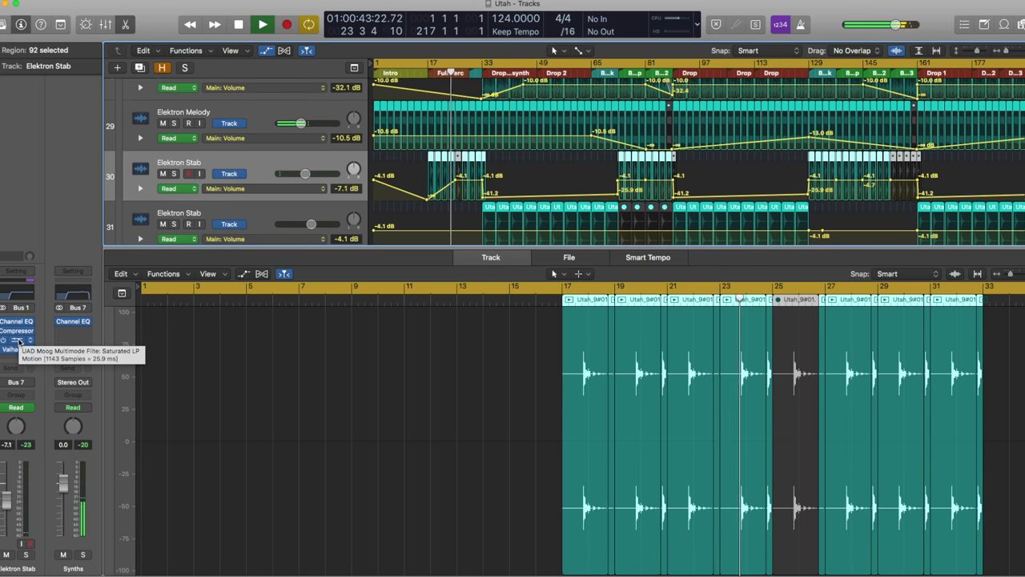
pyautogui.click(18, 342)
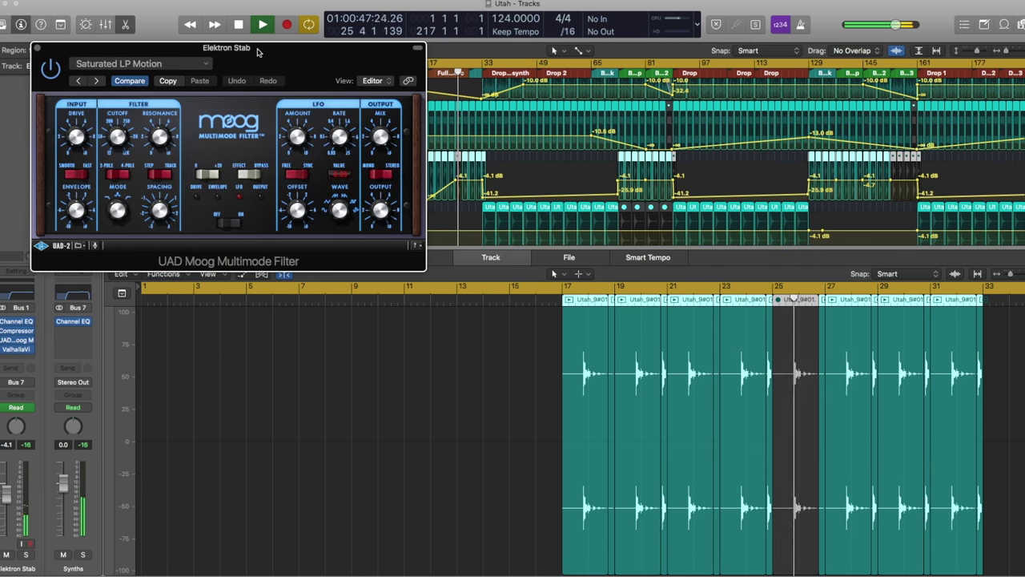
pyautogui.moveTo(258, 52); pyautogui.dragTo(639, 280)
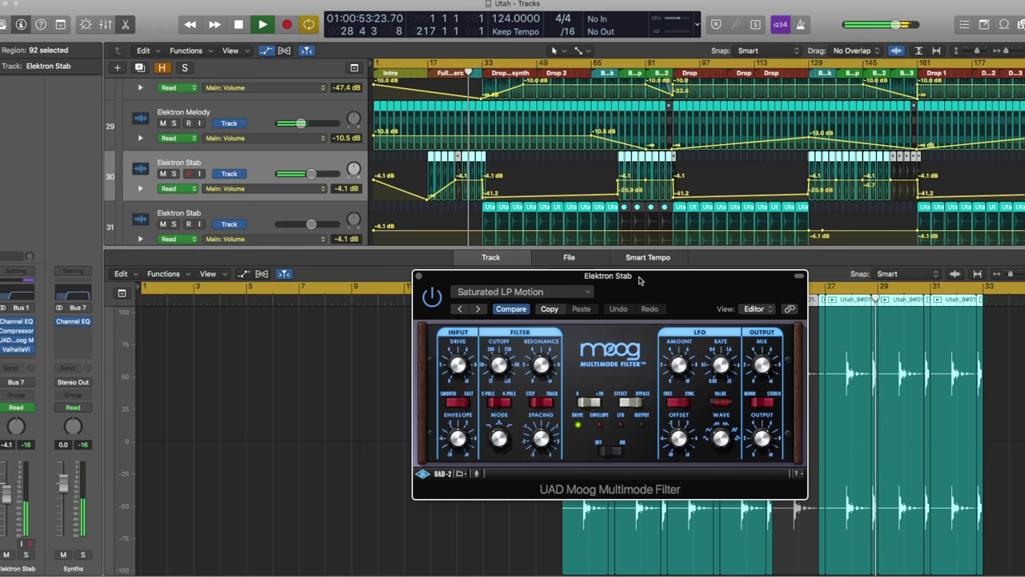
pyautogui.click(417, 277)
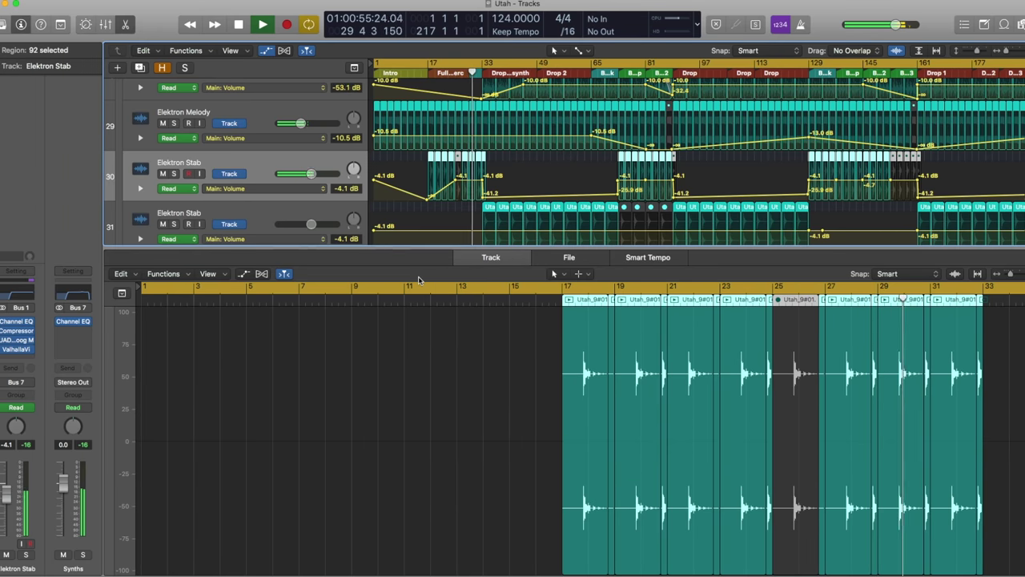
pyautogui.click(17, 351)
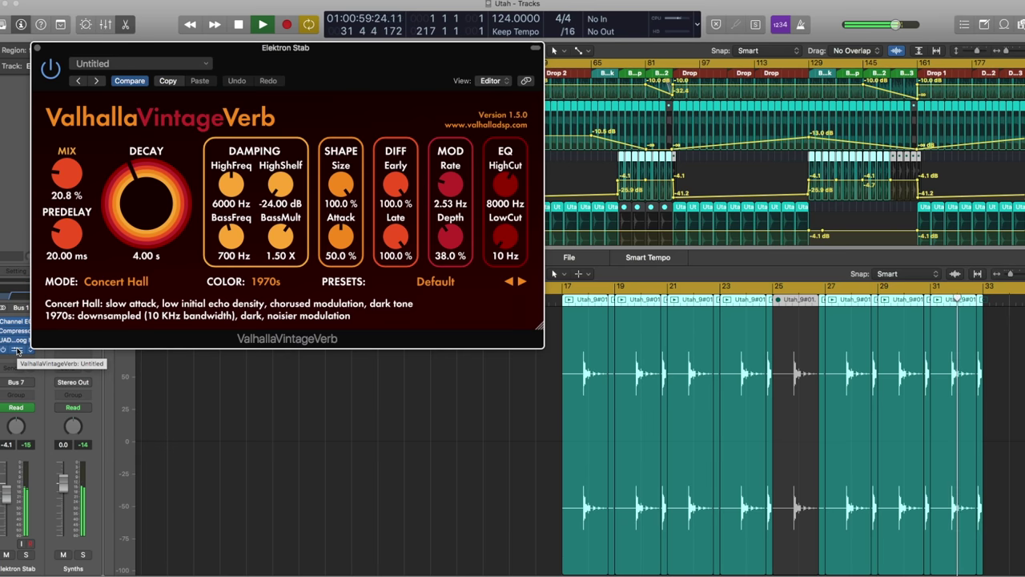
pyautogui.click(37, 48)
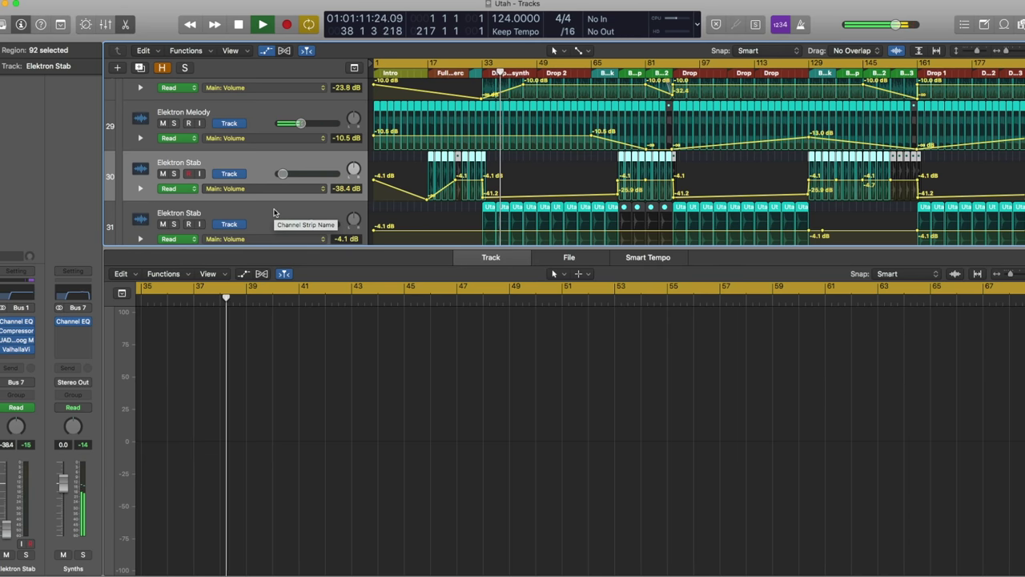
# Step: Audition the Elektron Stab and Elektron Synth tracks from bar 49 and from the first break after Drop 2
pyautogui.scroll(-2, 273, 212)
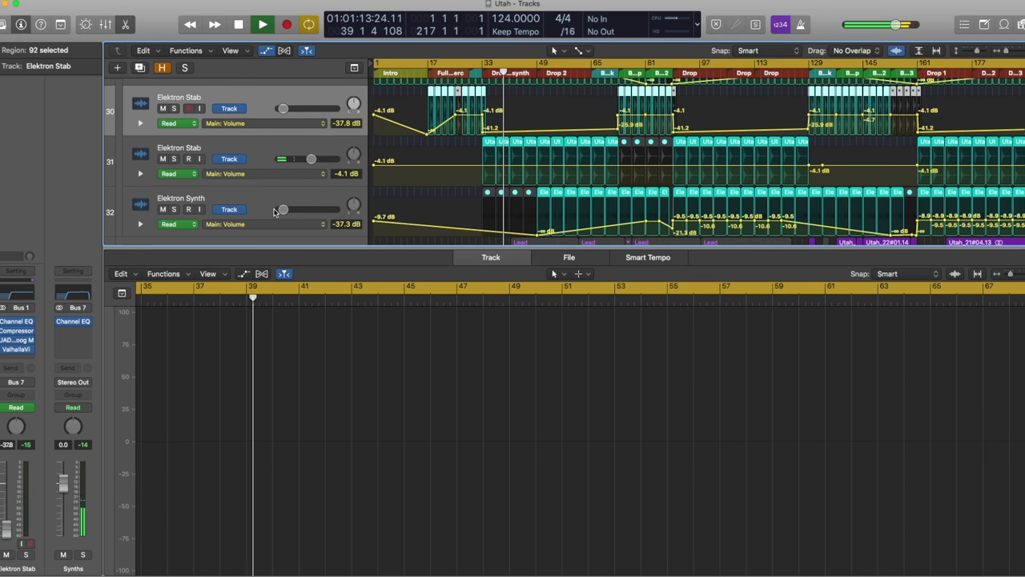
pyautogui.click(542, 64)
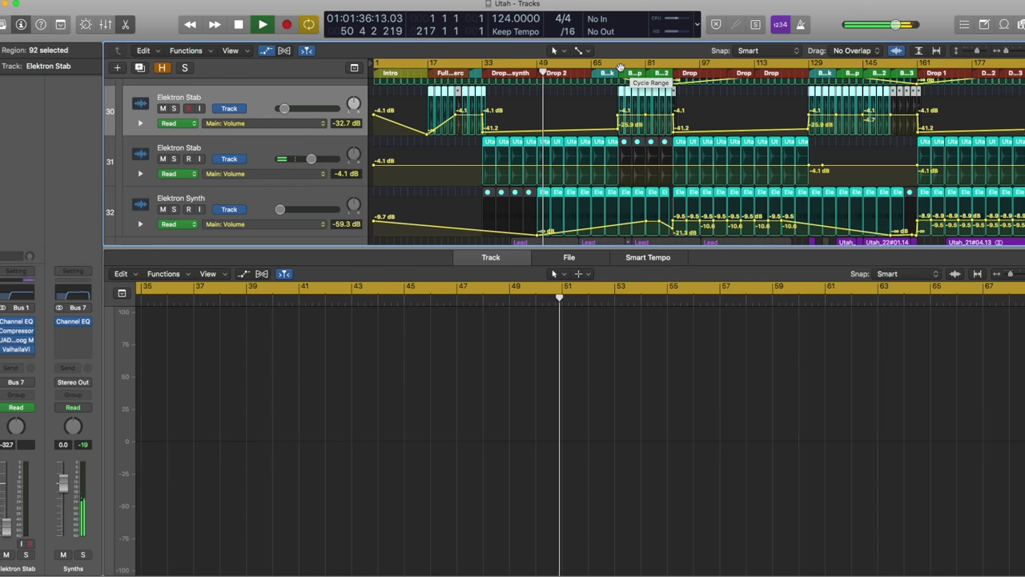
pyautogui.click(613, 66)
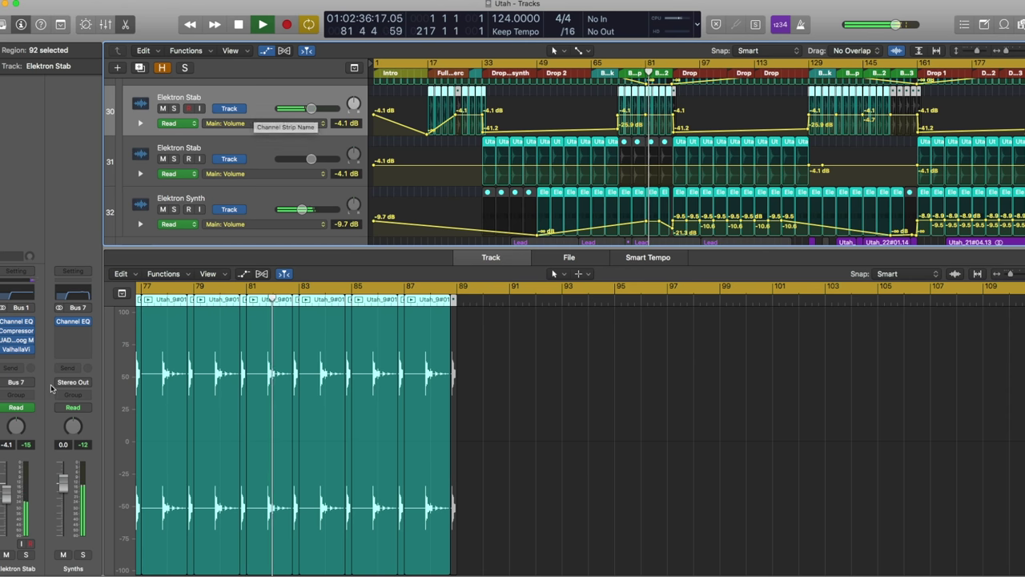
# Step: Recheck the Moog Multimode Filter on the upper Elektron Stab track during Buildup 2, close it, and stop playback
pyautogui.click(16, 341)
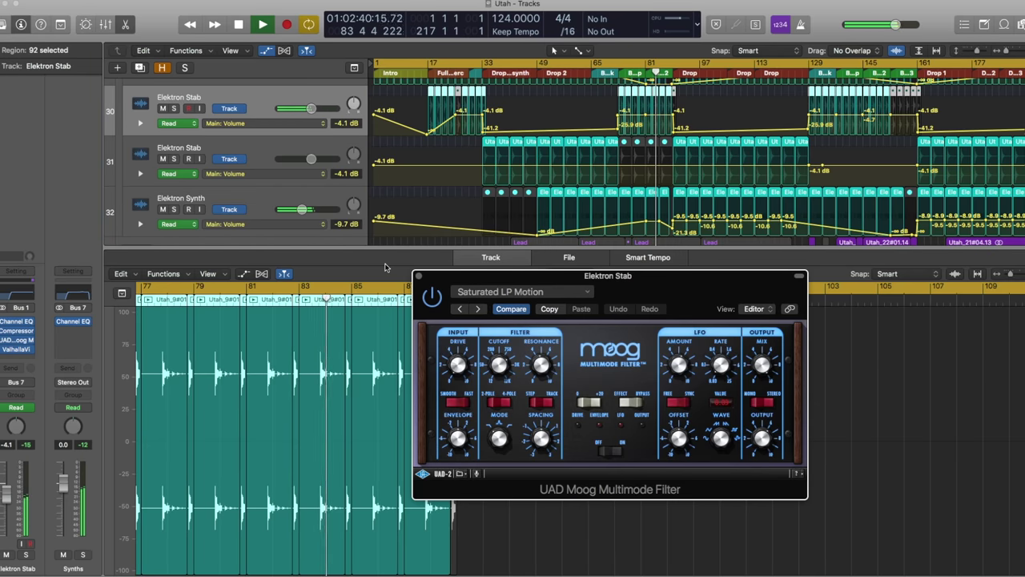
pyautogui.click(419, 275)
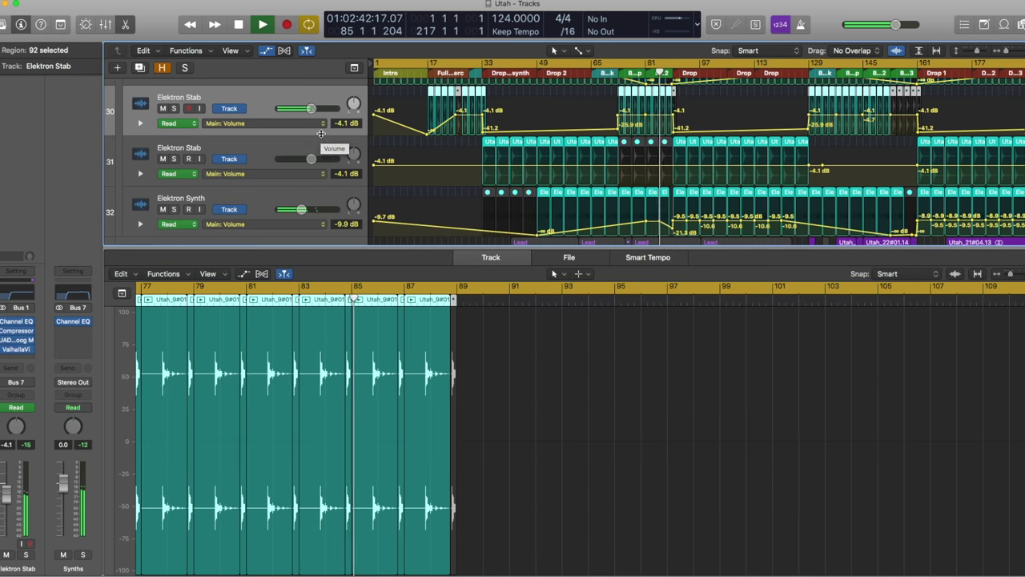
pyautogui.press('space')
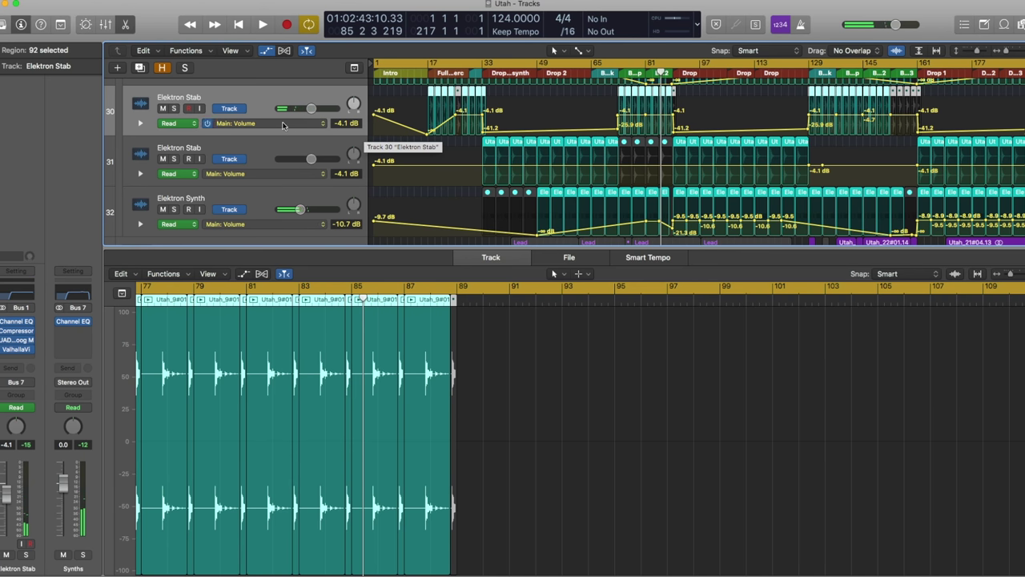
# Step: Replay Buildup 2 from around bar 81 and examine the Synths tracks' regions and volume automation leading into the drop
pyautogui.scroll(5, 283, 100)
pyautogui.scroll(-2, 283, 99)
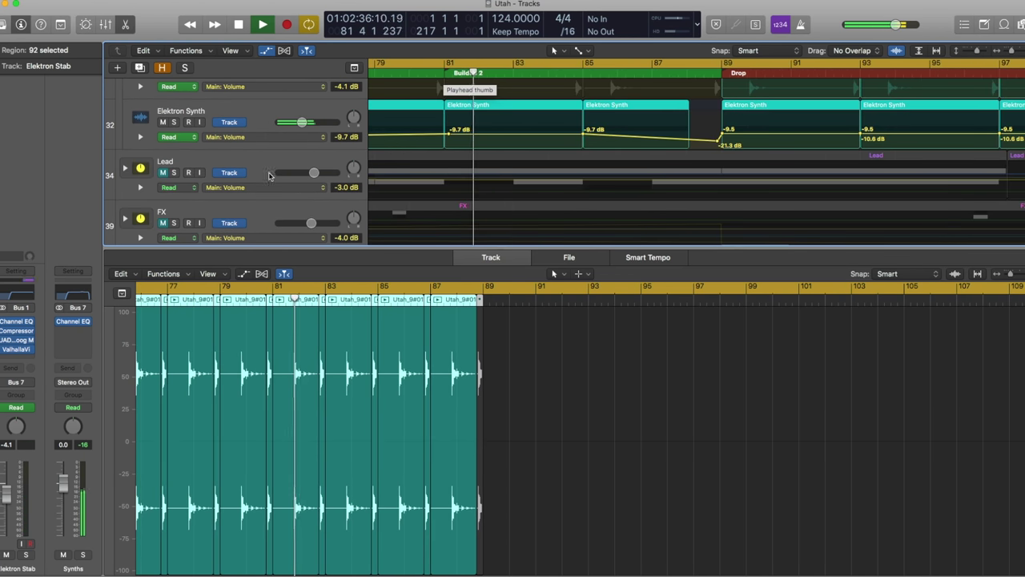
pyautogui.click(255, 141)
pyautogui.click(296, 164)
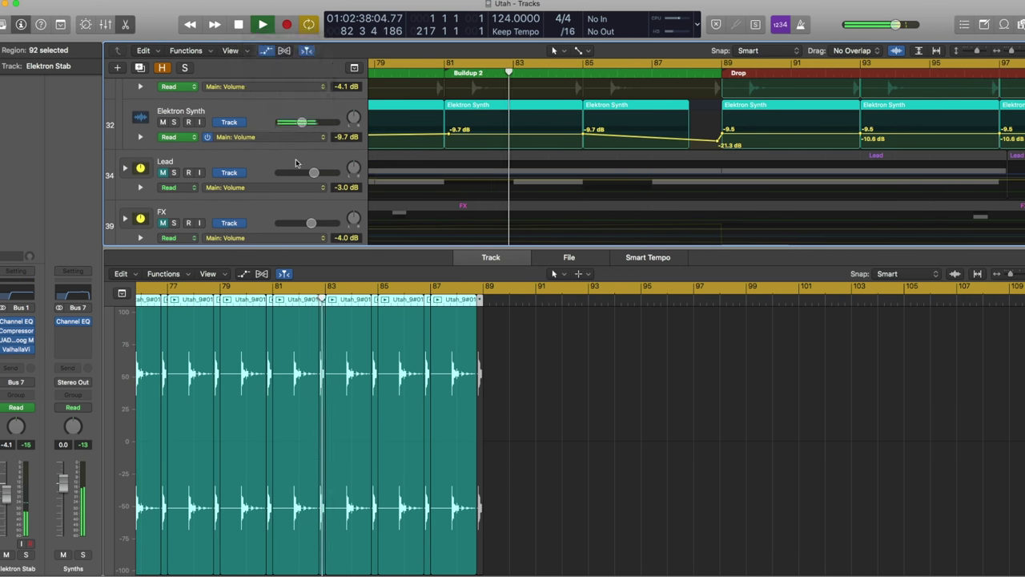
pyautogui.scroll(5, 295, 164)
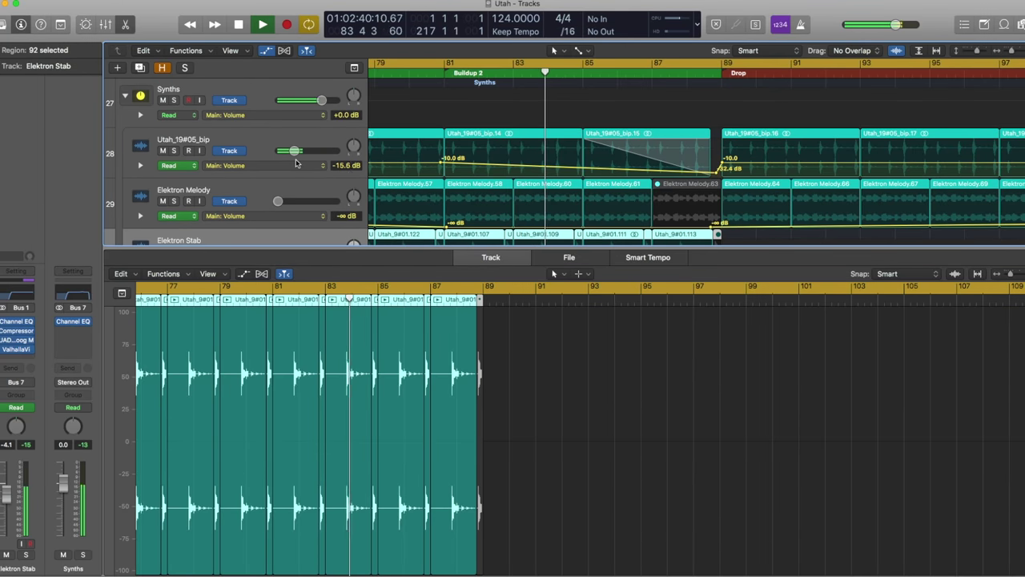
pyautogui.scroll(-3, 296, 163)
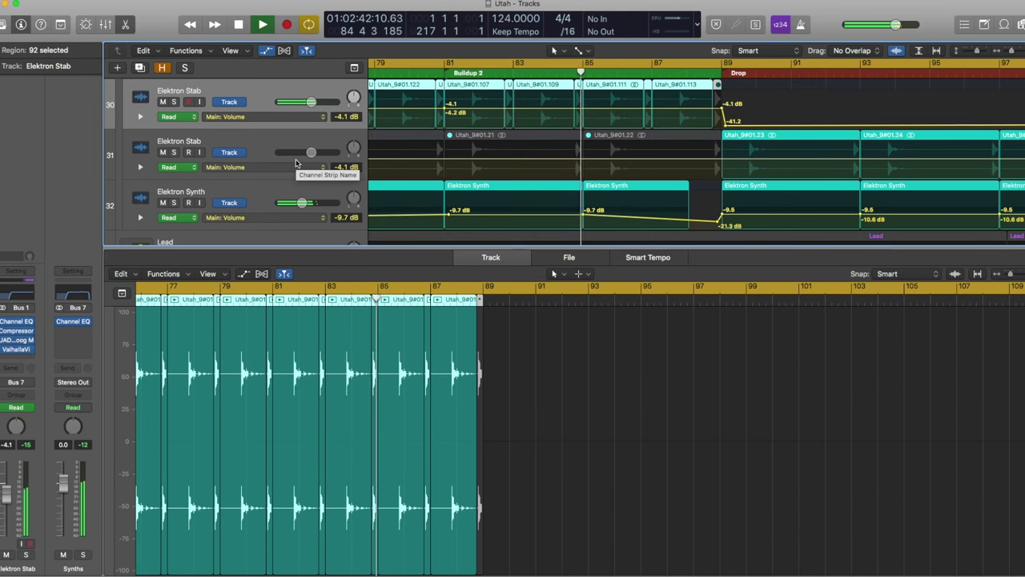
pyautogui.scroll(-4, 296, 164)
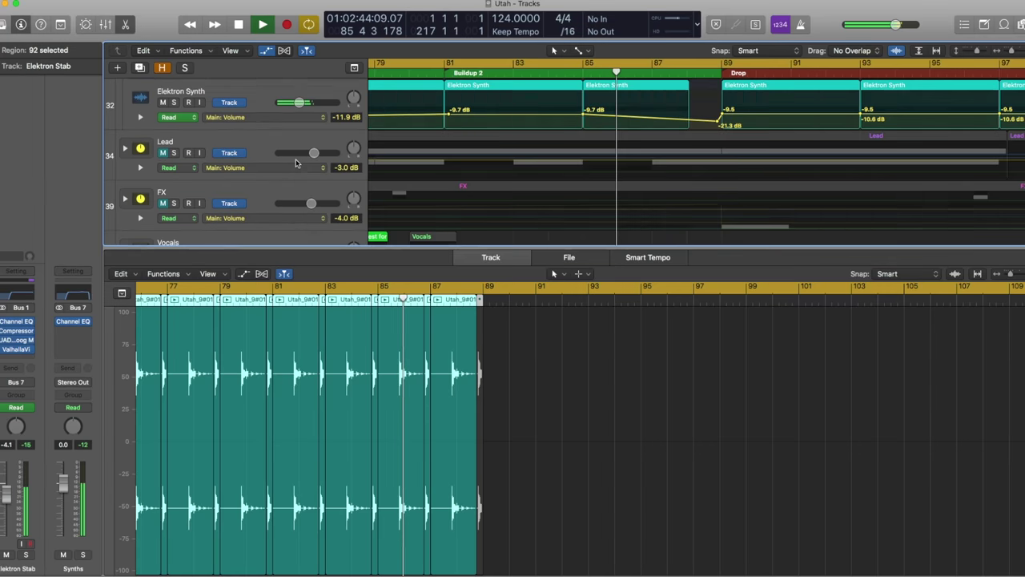
pyautogui.scroll(6, 296, 163)
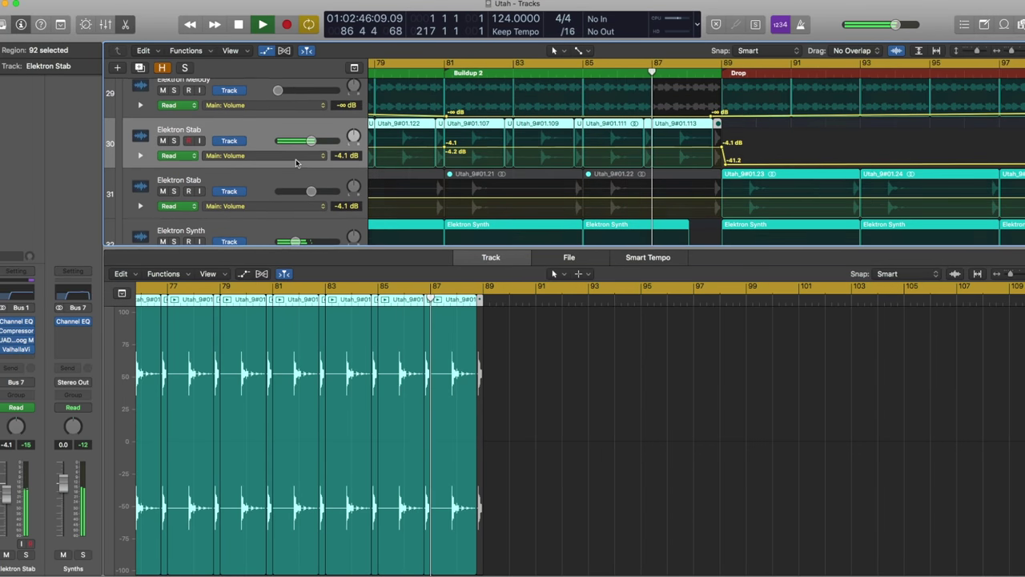
# Step: Collapse the Synths stack, close the editor, fit the whole arrangement in view, and stop playback after auditioning the drop
pyautogui.click(126, 108)
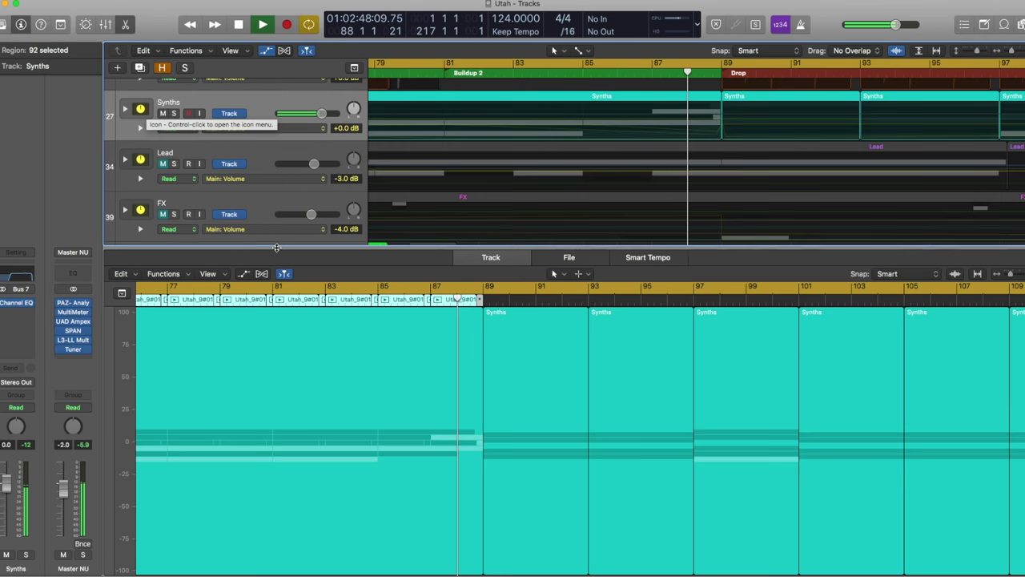
pyautogui.press('e')
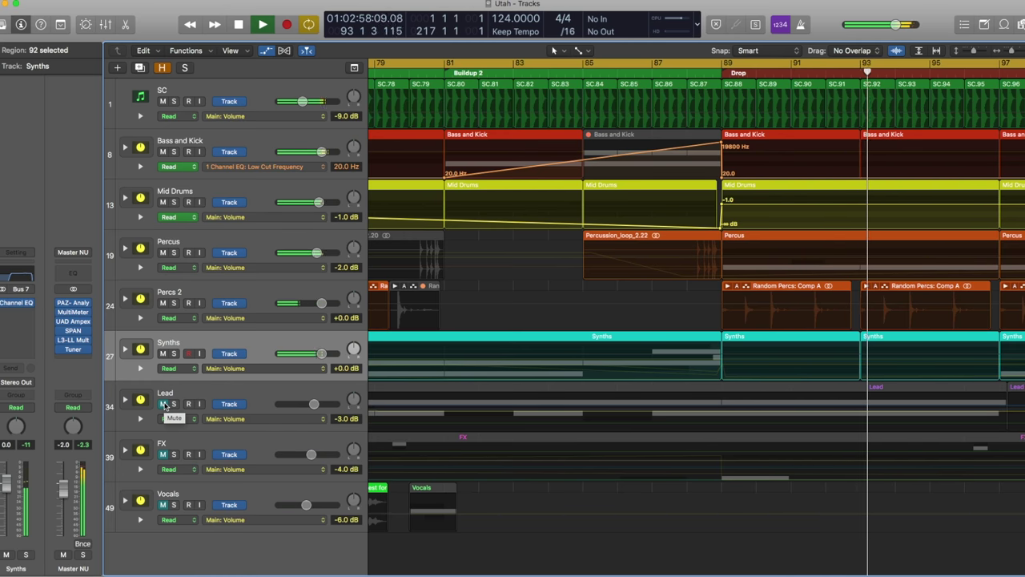
pyautogui.press('z')
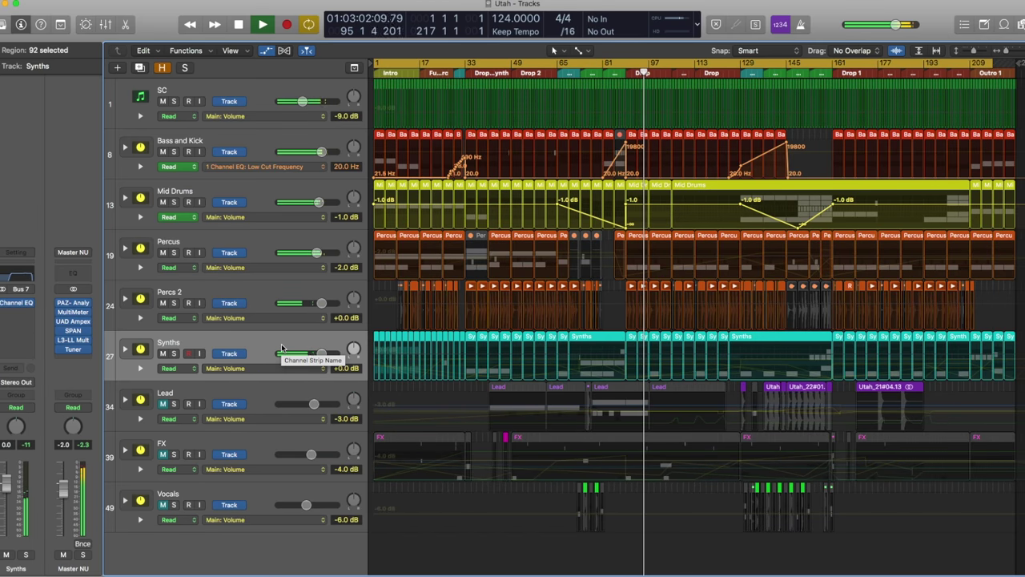
pyautogui.press('space')
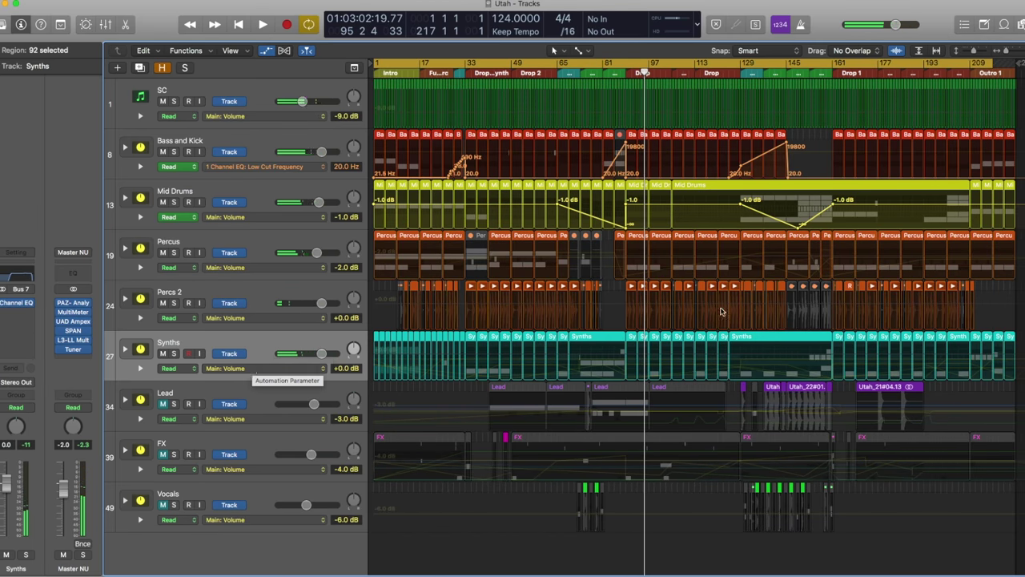
# Step: Unmute the Lead stack and briefly play the arrangement from around bar 40
pyautogui.click(164, 405)
pyautogui.click(163, 404)
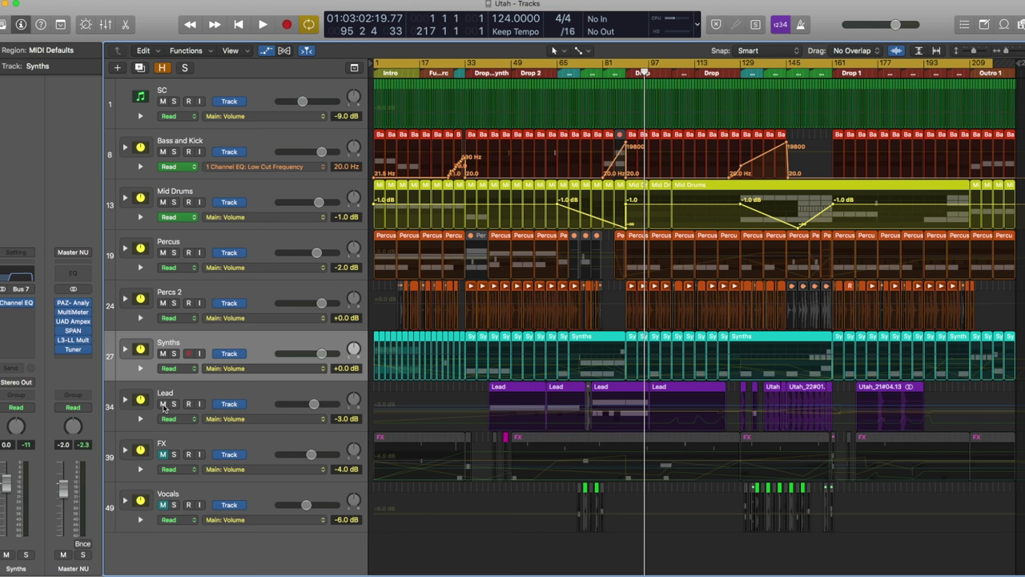
pyautogui.click(488, 73)
pyautogui.press('space')
pyautogui.press('space')
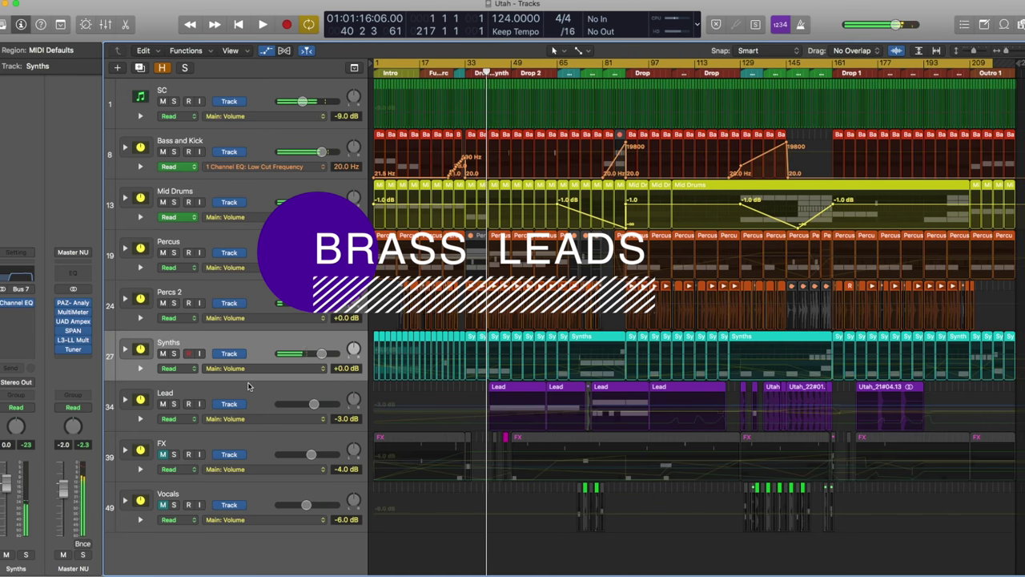
# Step: Expand the Lead stack and examine the regions and automation on the Audio 21 and Audio 23 tracks
pyautogui.click(248, 390)
pyautogui.click(125, 400)
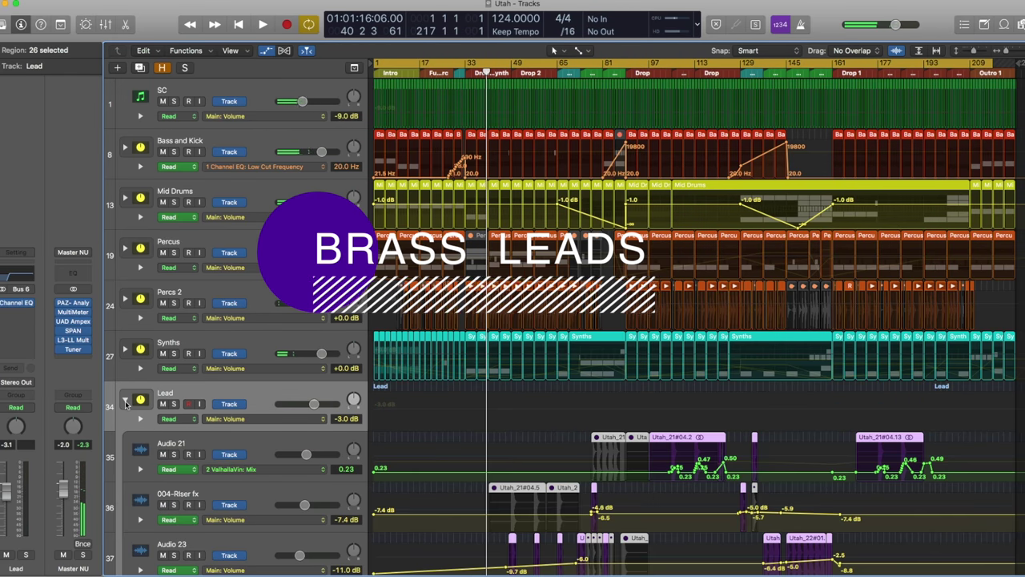
pyautogui.click(238, 444)
pyautogui.scroll(-3, 238, 444)
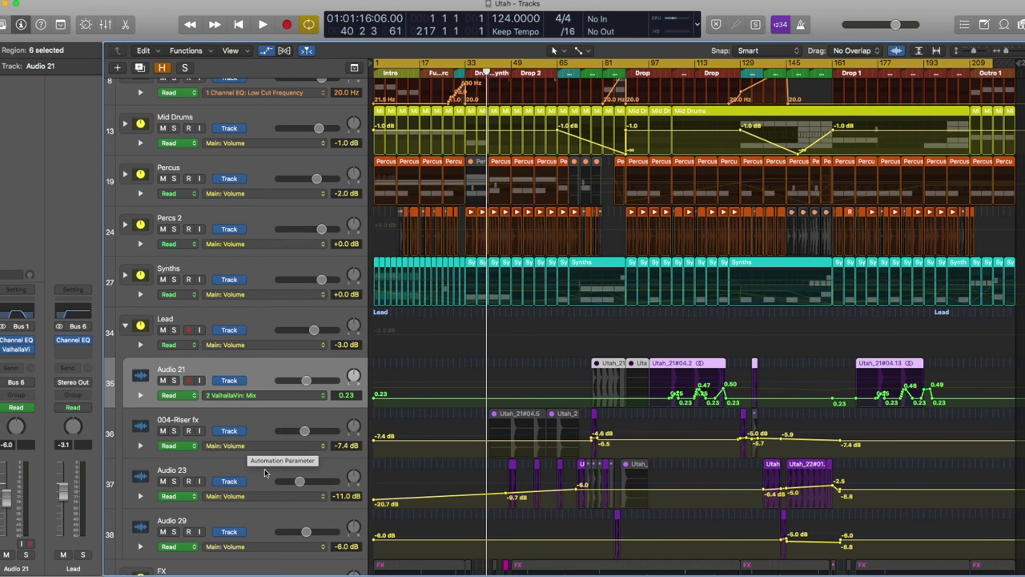
pyautogui.click(258, 474)
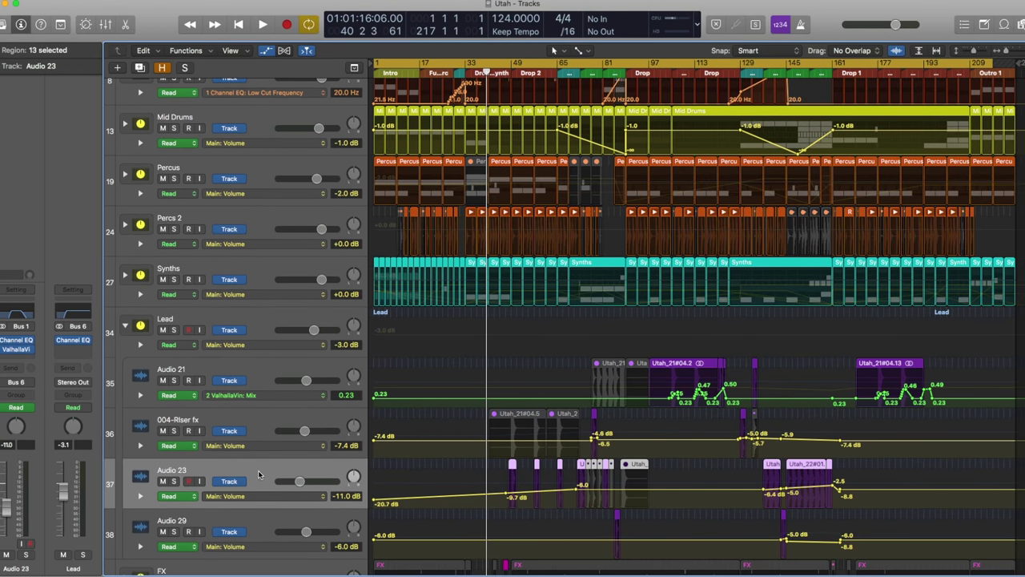
pyautogui.scroll(-2, 258, 474)
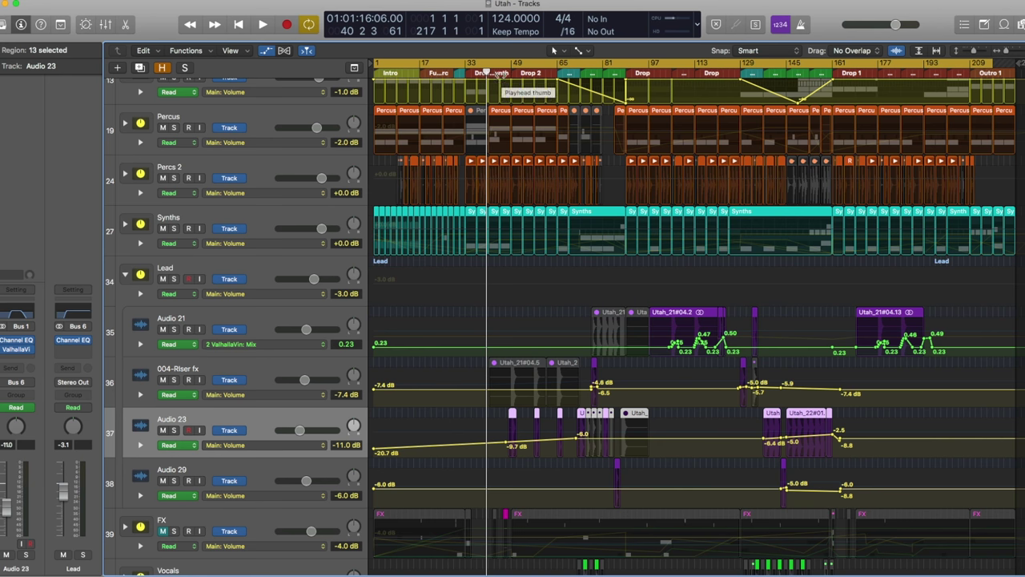
# Step: Audition the lead tracks from around bar 47 and again from around bar 135 in the second long break
pyautogui.moveTo(487, 73); pyautogui.dragTo(501, 73)
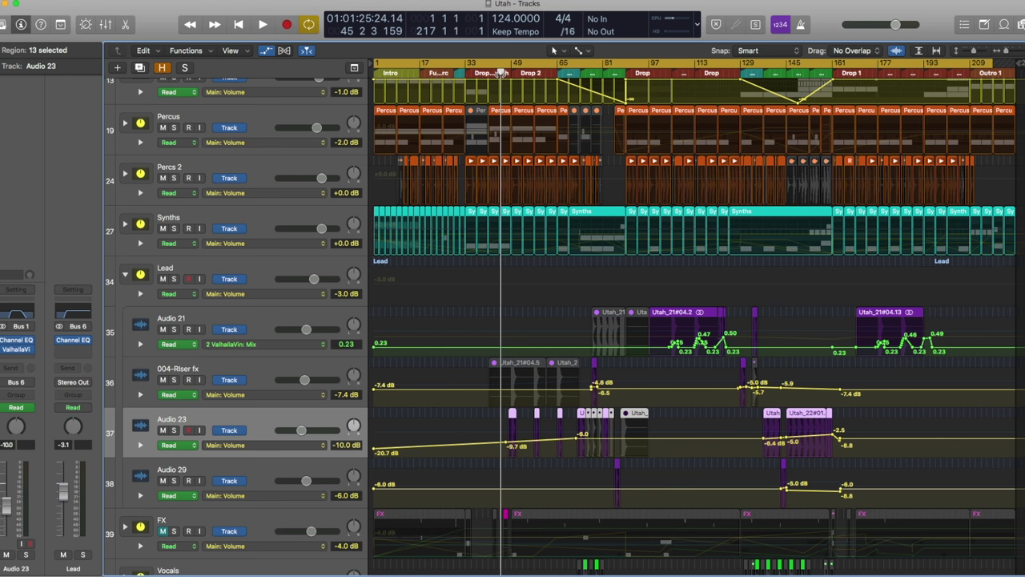
pyautogui.moveTo(502, 72); pyautogui.dragTo(507, 72)
pyautogui.press('space')
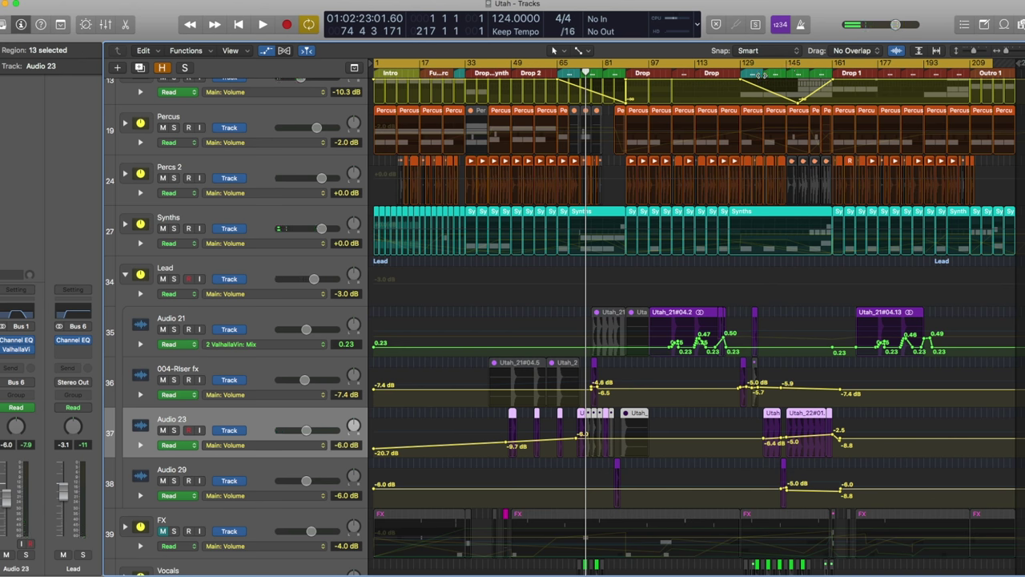
pyautogui.click(761, 75)
pyautogui.press('space')
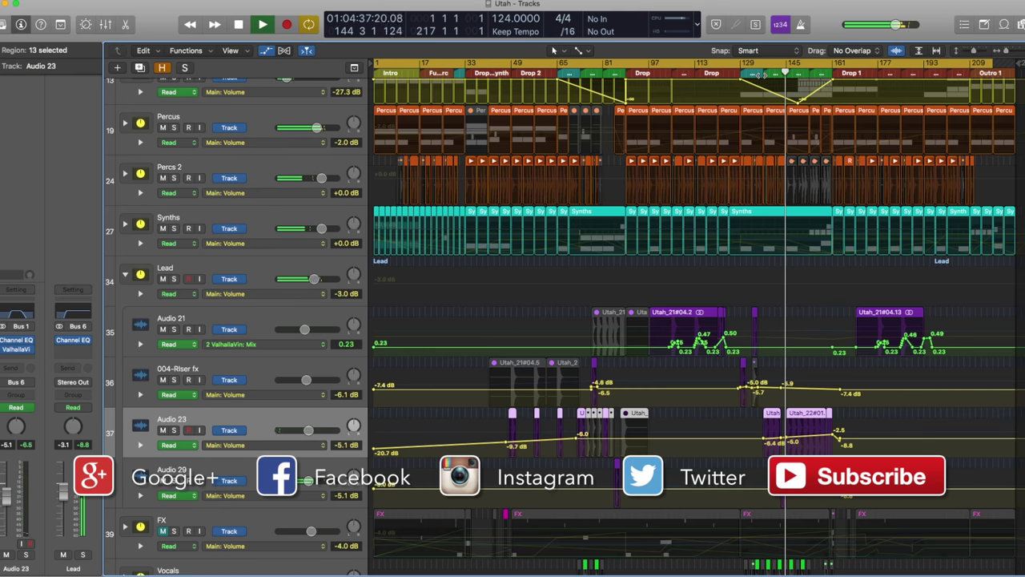
# Step: Check the channel strips of Audio 21, 004-Riser fx, Audio 23 and Audio 29, and audition from around bar 148 into Drop 1
pyautogui.click(273, 324)
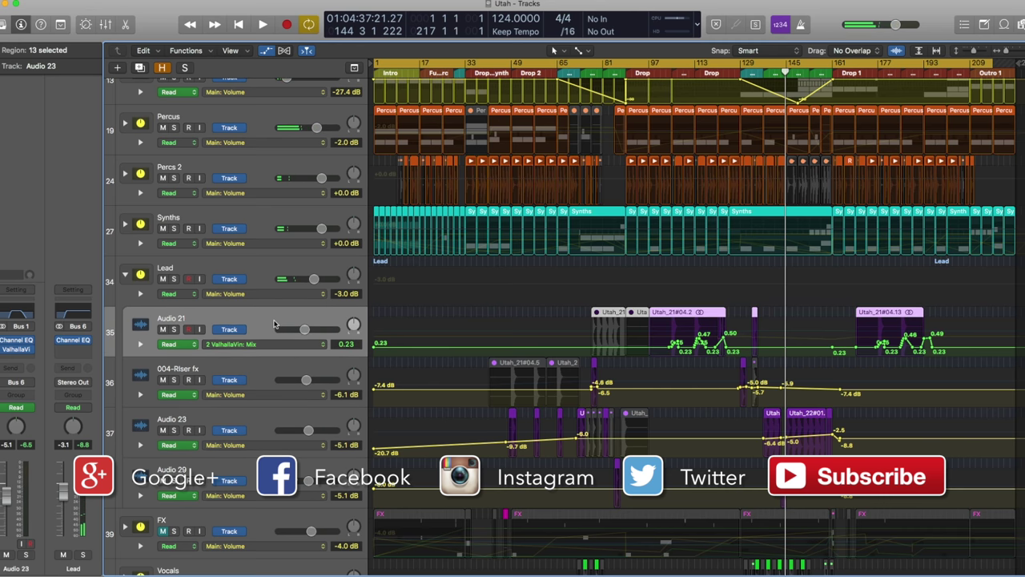
pyautogui.click(263, 370)
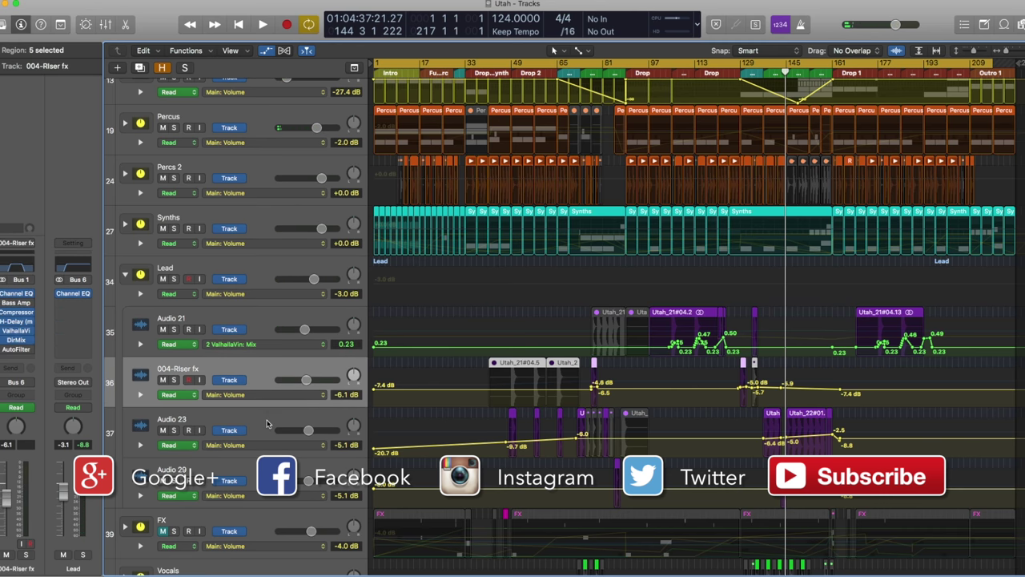
pyautogui.click(268, 424)
pyautogui.click(268, 473)
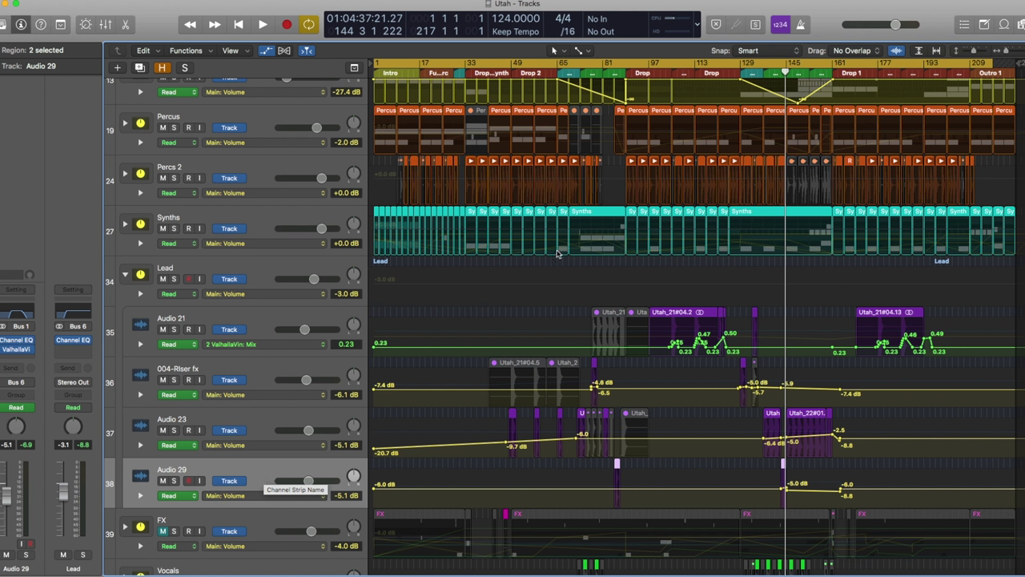
pyautogui.click(797, 74)
pyautogui.press('space')
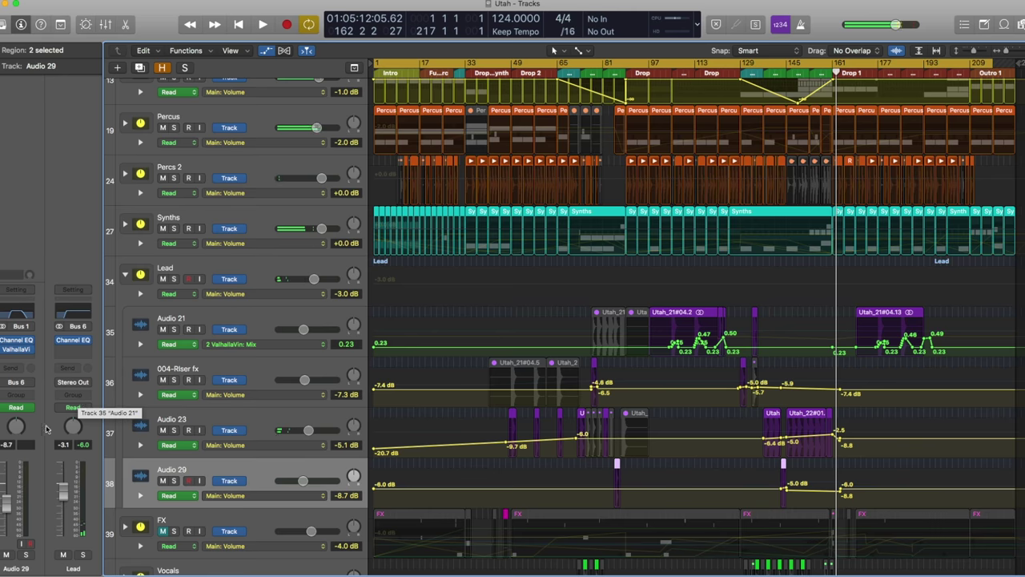
# Step: Unmute and expand the FX stack and look through its tracks and volume automation
pyautogui.scroll(-3, 159, 412)
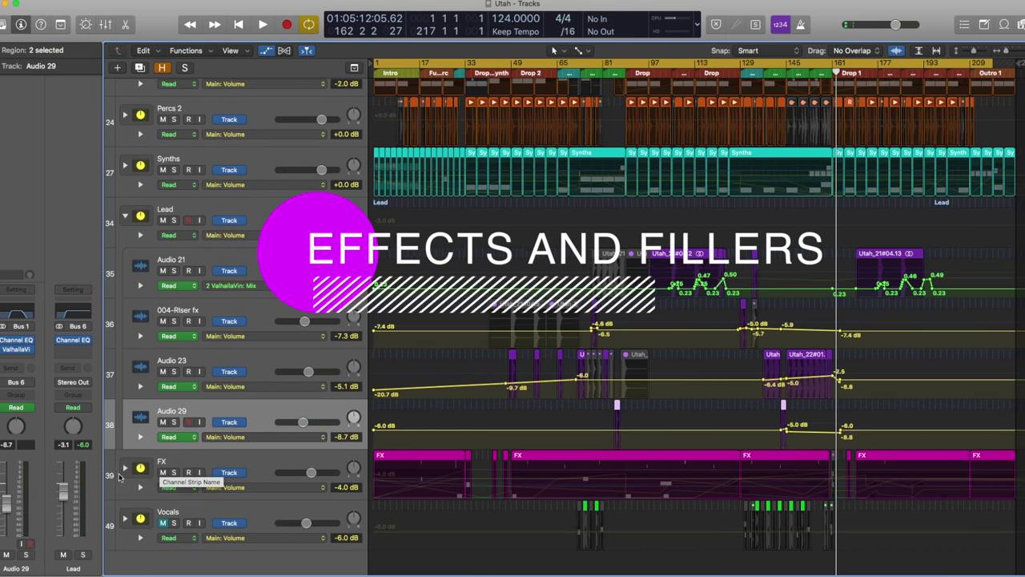
pyautogui.click(123, 469)
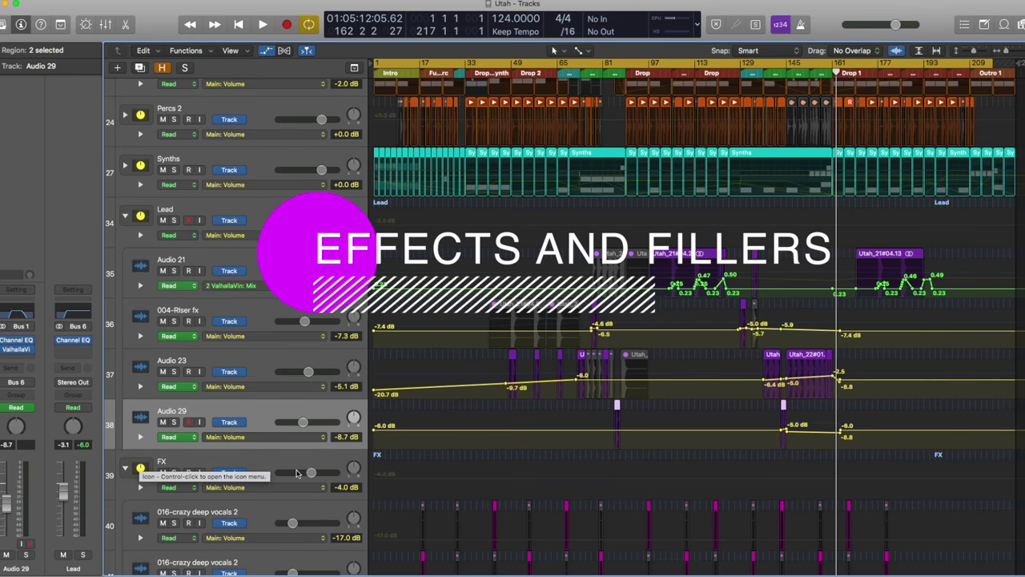
pyautogui.scroll(-8, 296, 473)
pyautogui.scroll(-4, 296, 473)
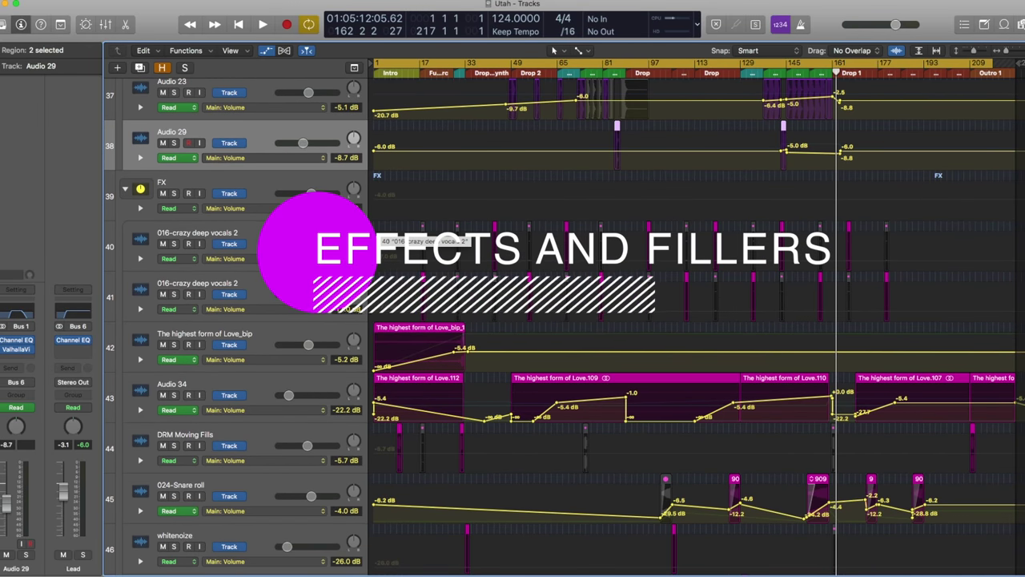
# Step: Solo The highest form of Love_bip track and audition it from the project start and from around bar 25
pyautogui.press('Return')
pyautogui.press('space')
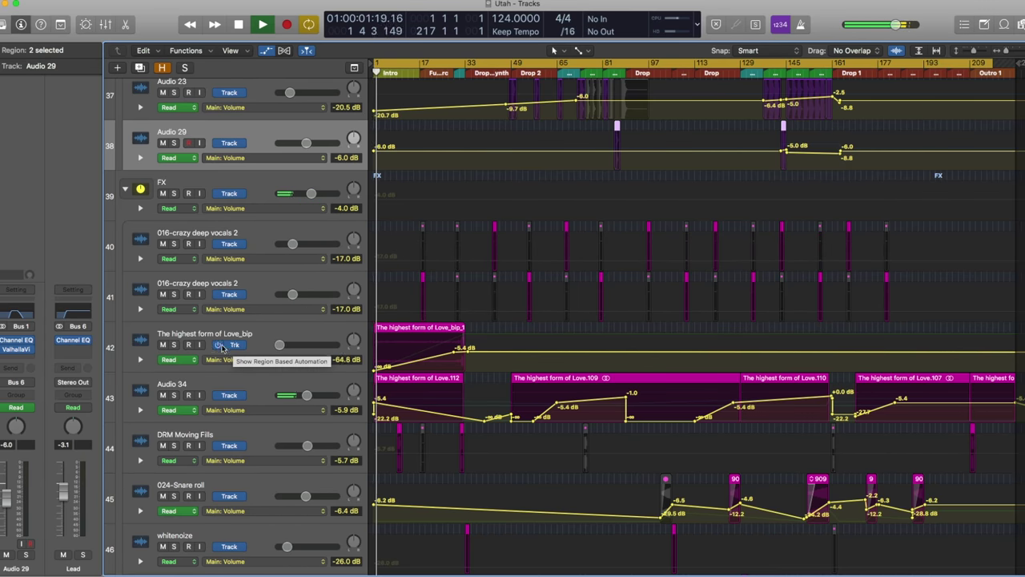
pyautogui.click(173, 344)
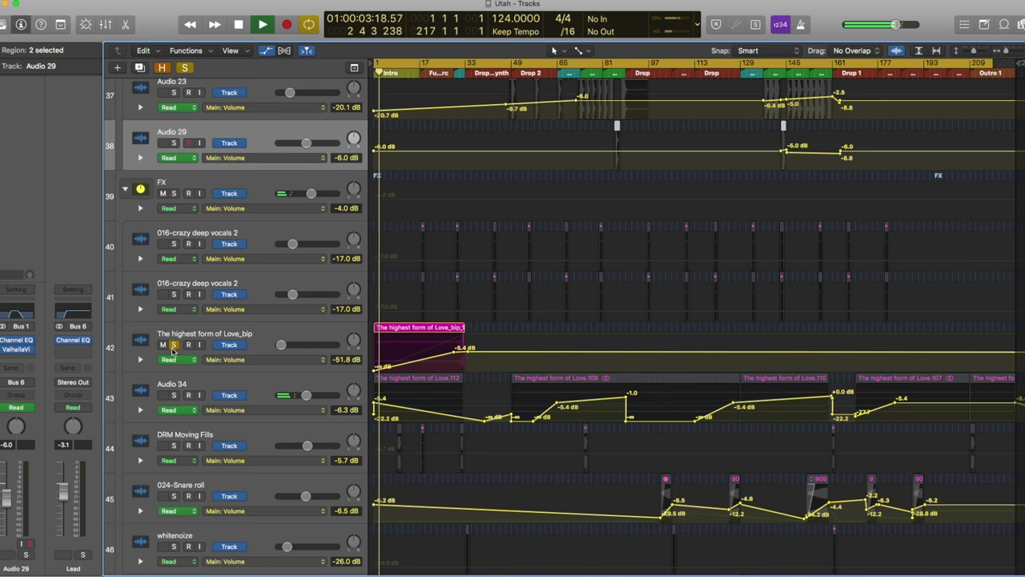
pyautogui.click(442, 75)
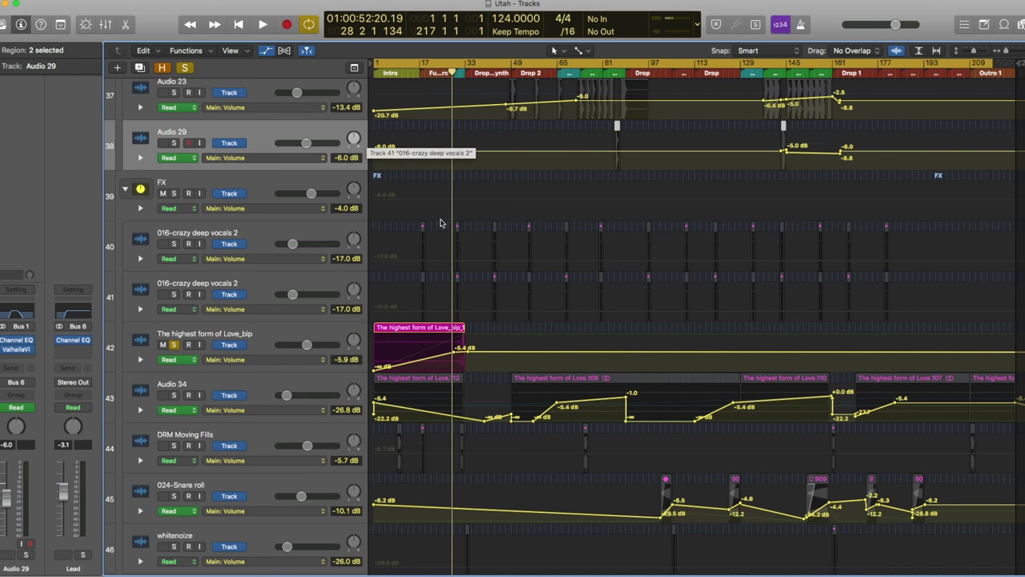
# Step: Solo Audio 34 as well and audition both soloed tracks together from the project start
pyautogui.click(175, 399)
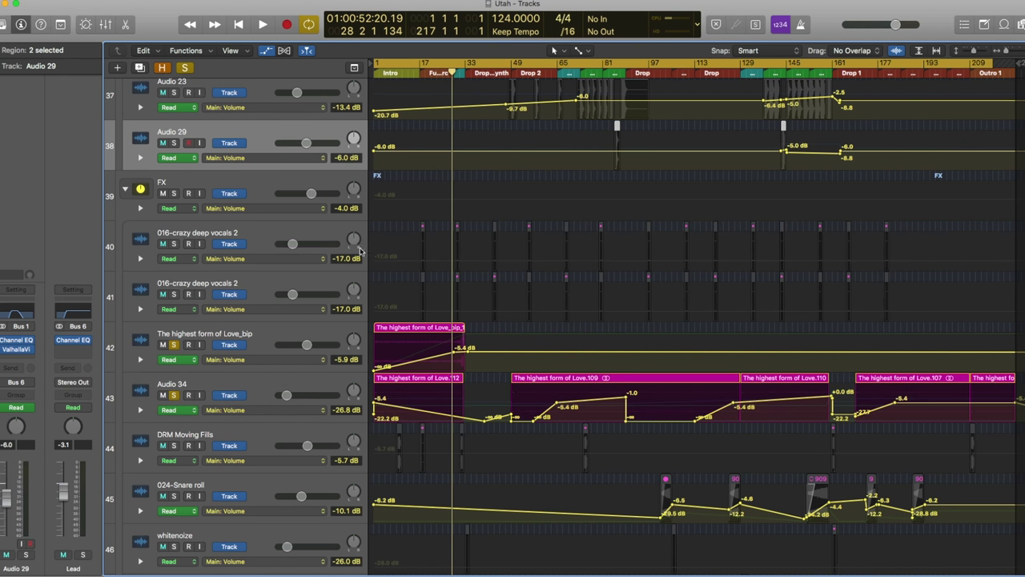
pyautogui.press('Return')
pyautogui.press('space')
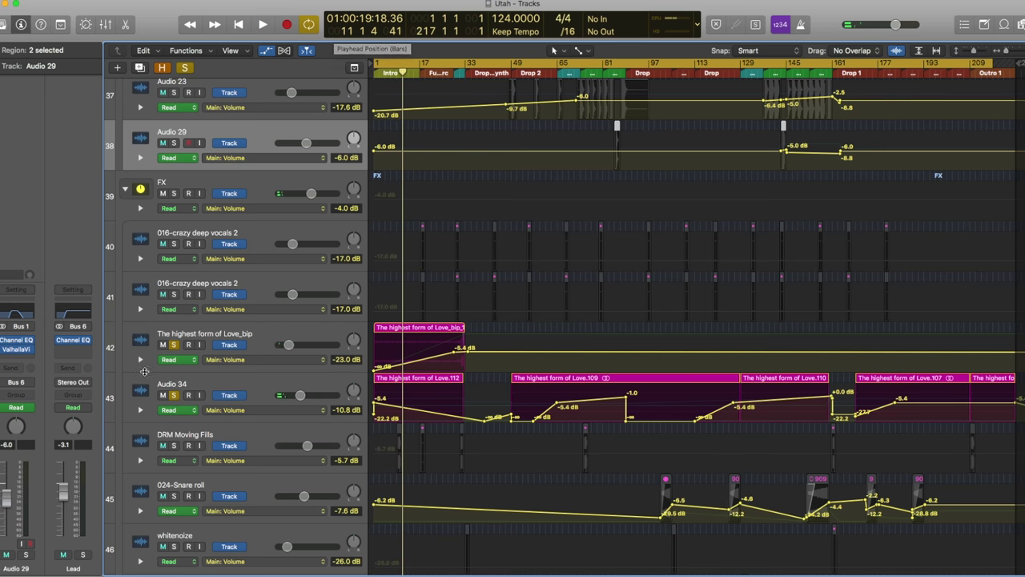
# Step: Unsolo The highest form of Love_bip and Audio 34, and solo the DRM Moving Fills track
pyautogui.click(174, 346)
pyautogui.click(173, 395)
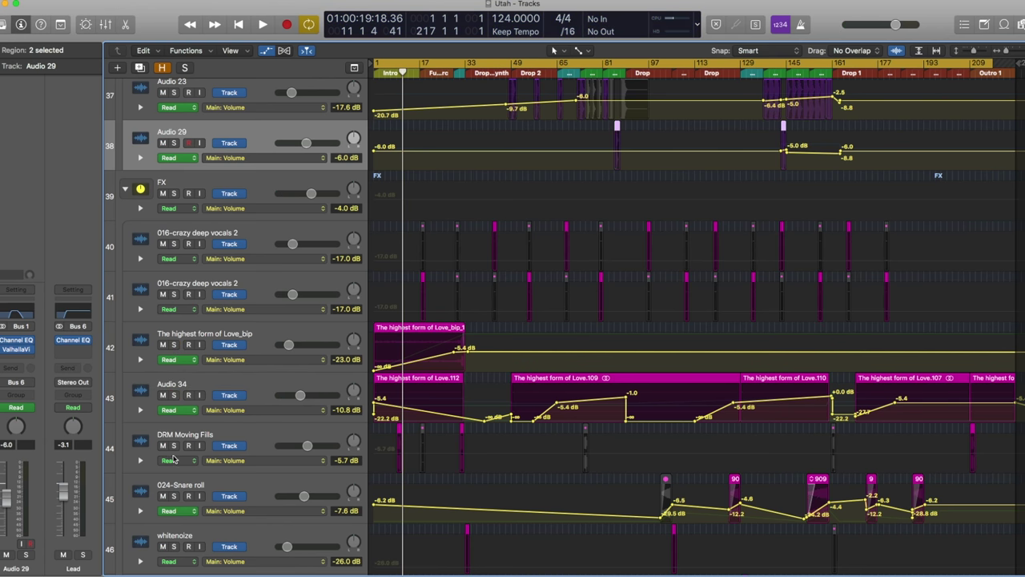
pyautogui.click(174, 445)
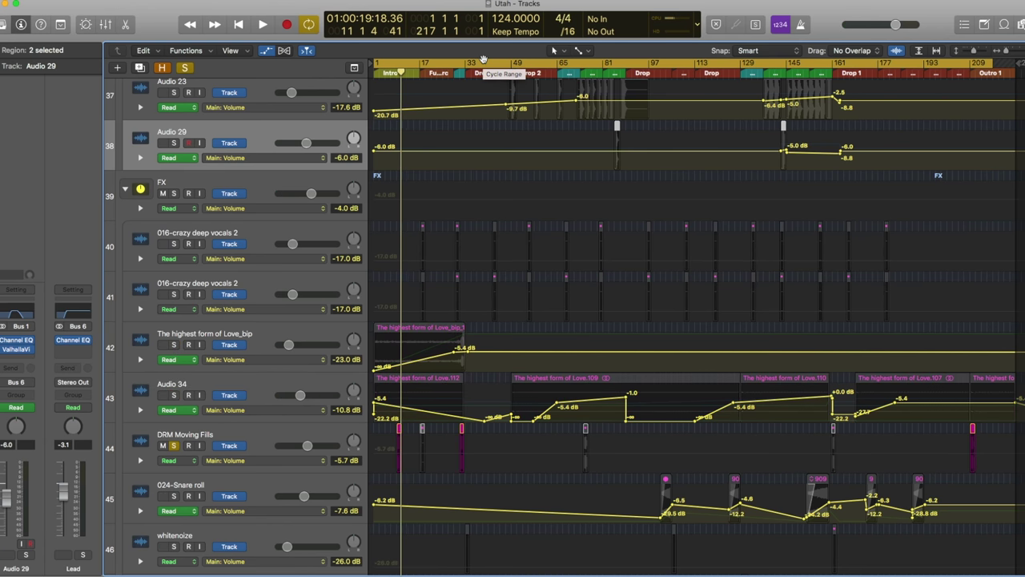
# Step: Audition the first Monkey fill on the DRM Moving Fills track from around bar 8 of the intro
pyautogui.scroll(10, 483, 59)
pyautogui.hscroll(-15, 483, 59)
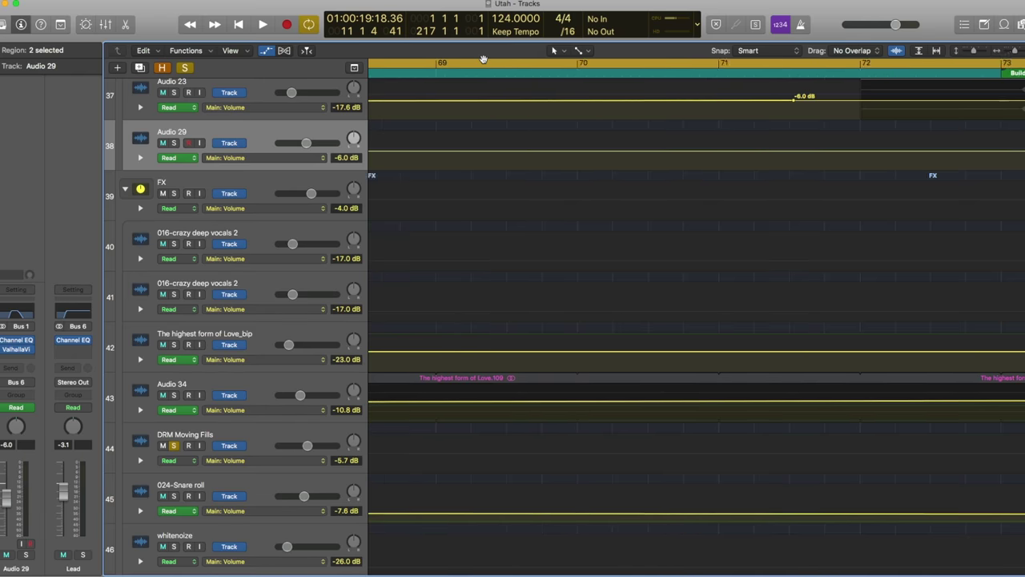
pyautogui.hscroll(-15, 483, 60)
pyautogui.scroll(-5, 483, 59)
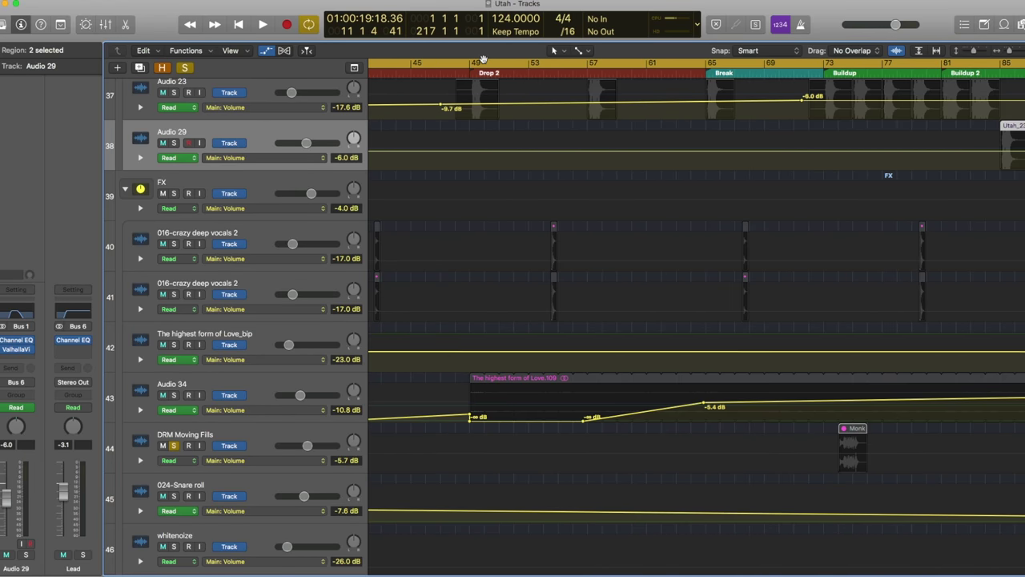
pyautogui.scroll(-5, 407, 217)
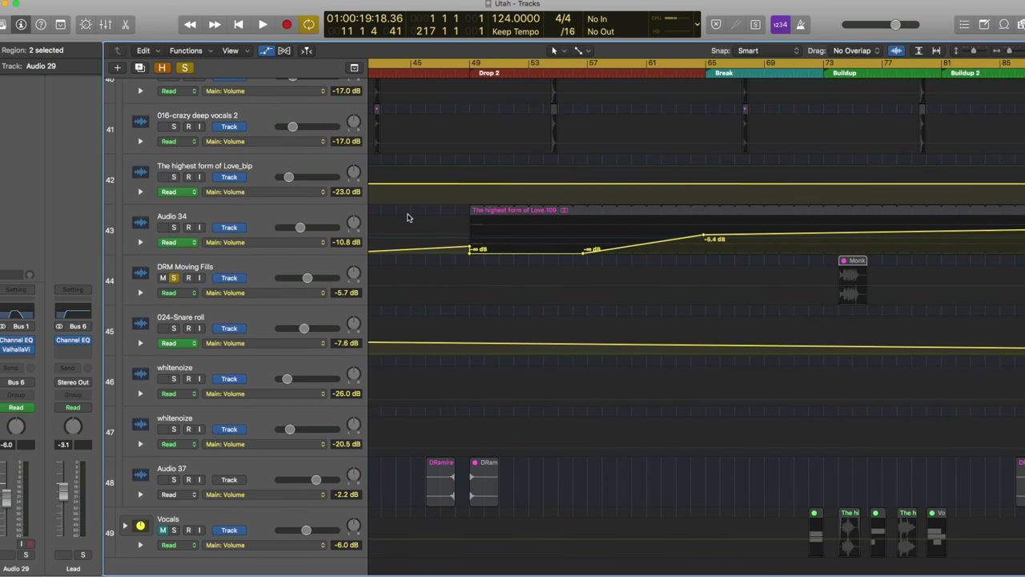
pyautogui.hscroll(10, 407, 217)
pyautogui.hscroll(-20, 407, 217)
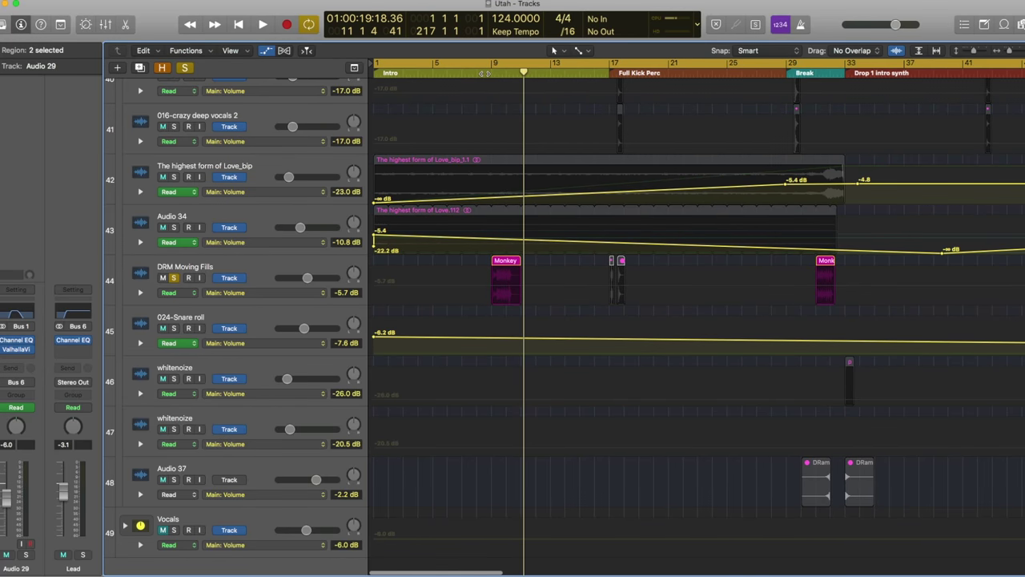
pyautogui.doubleClick(485, 73)
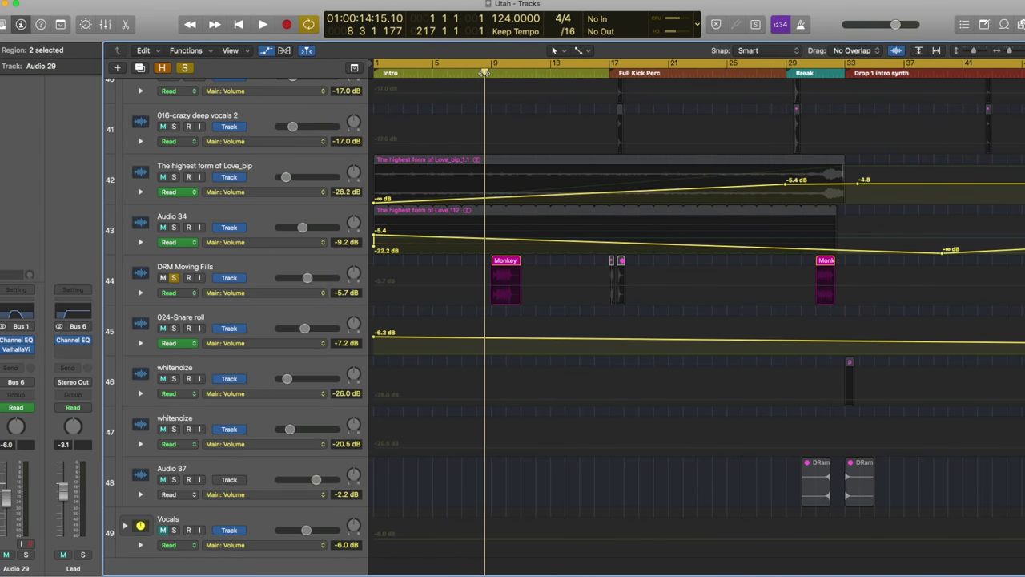
pyautogui.press('space')
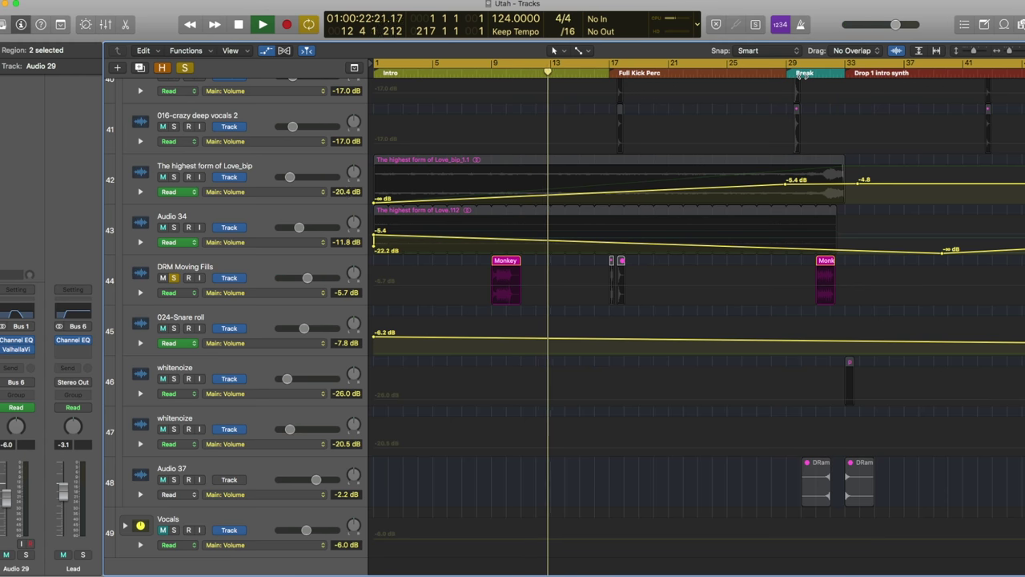
# Step: Audition the DRM Moving Fills region before Drop 1 intro synth, starting from around bar 30
pyautogui.click(803, 73)
pyautogui.press('space')
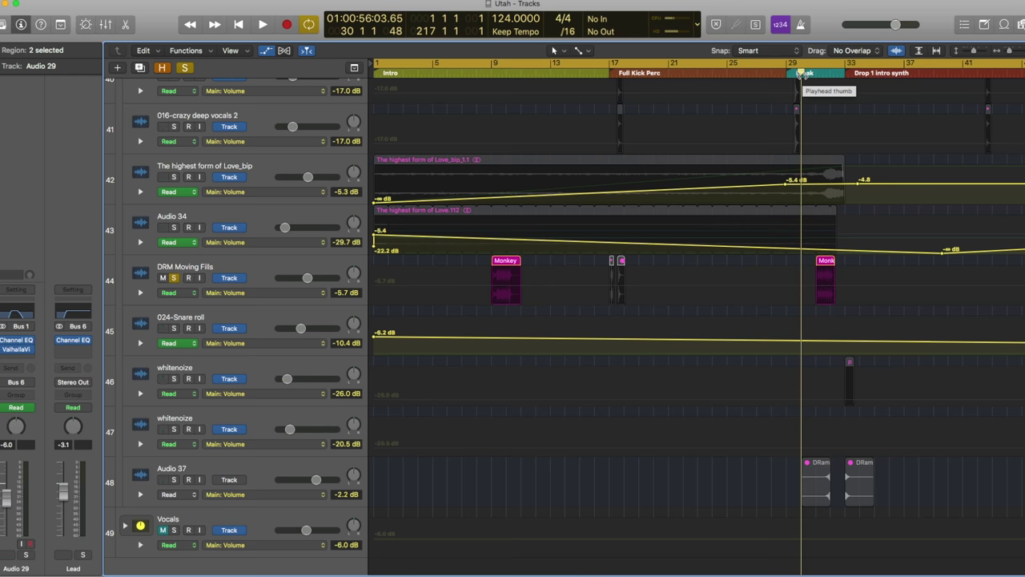
pyautogui.press('space')
pyautogui.click(802, 74)
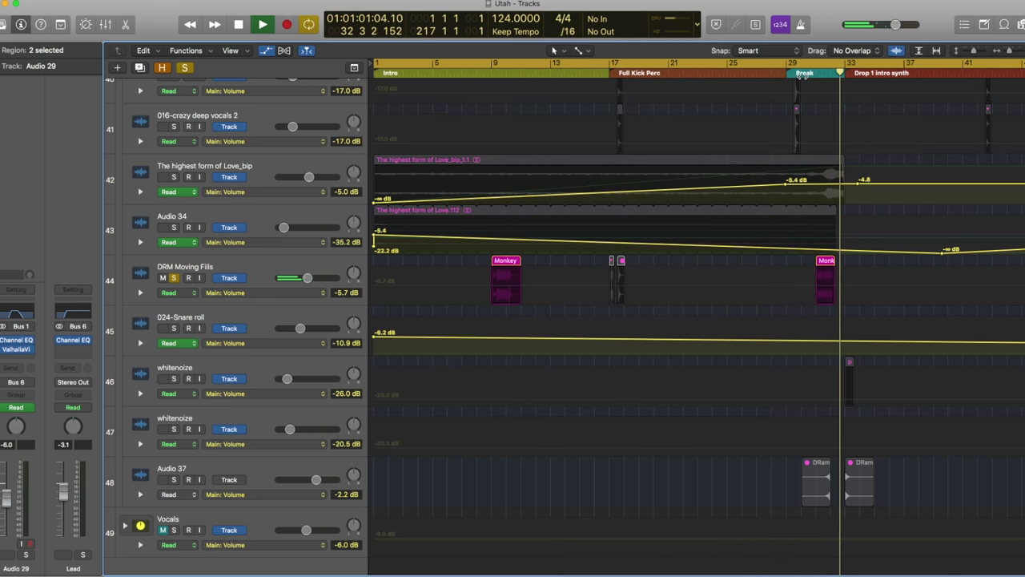
# Step: Look over the other DRM Moving Fills regions up to the drops and unsolo the track
pyautogui.hscroll(15, 803, 75)
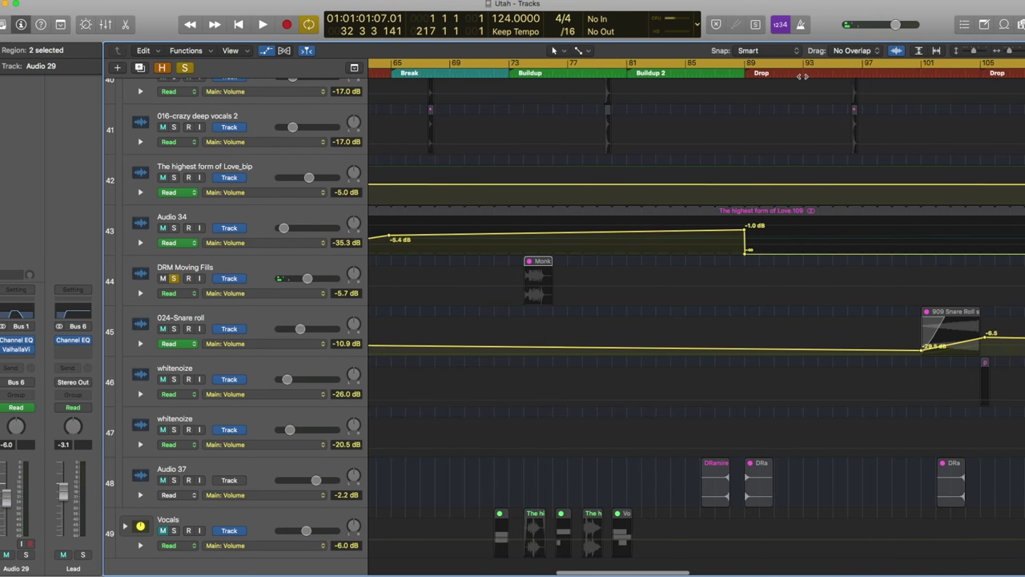
pyautogui.hscroll(-15, 855, 155)
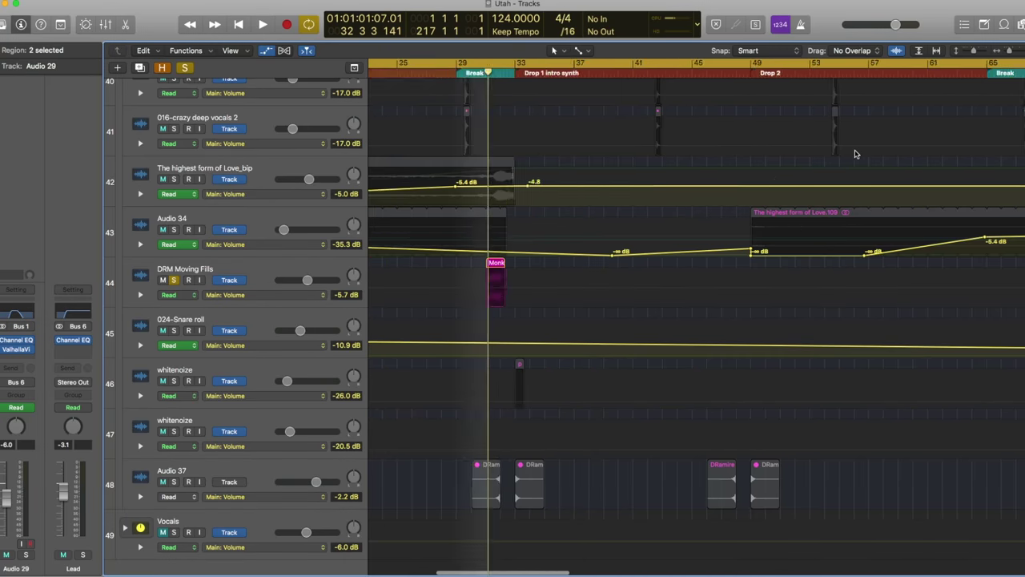
pyautogui.hscroll(-2, 854, 154)
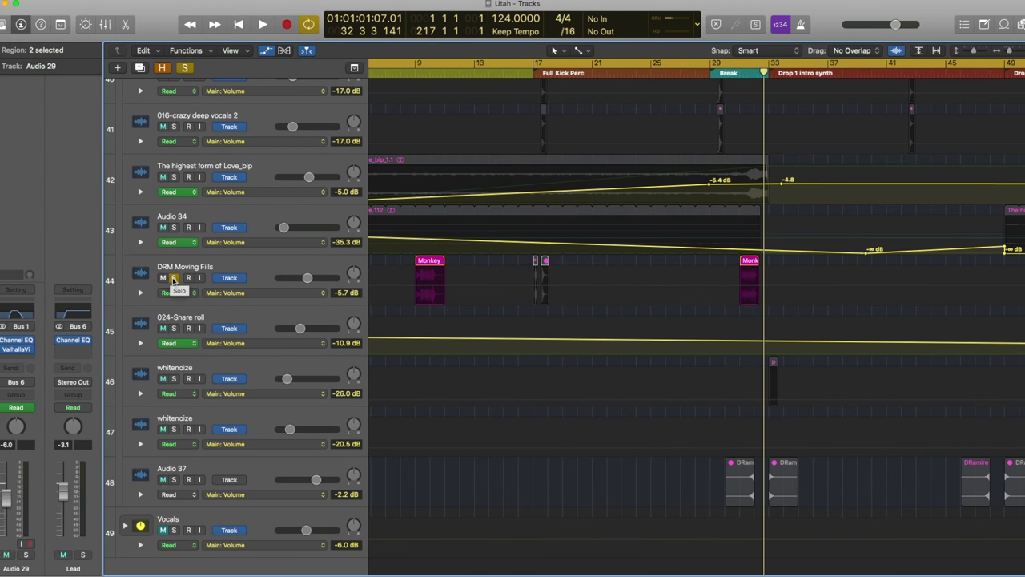
pyautogui.click(173, 278)
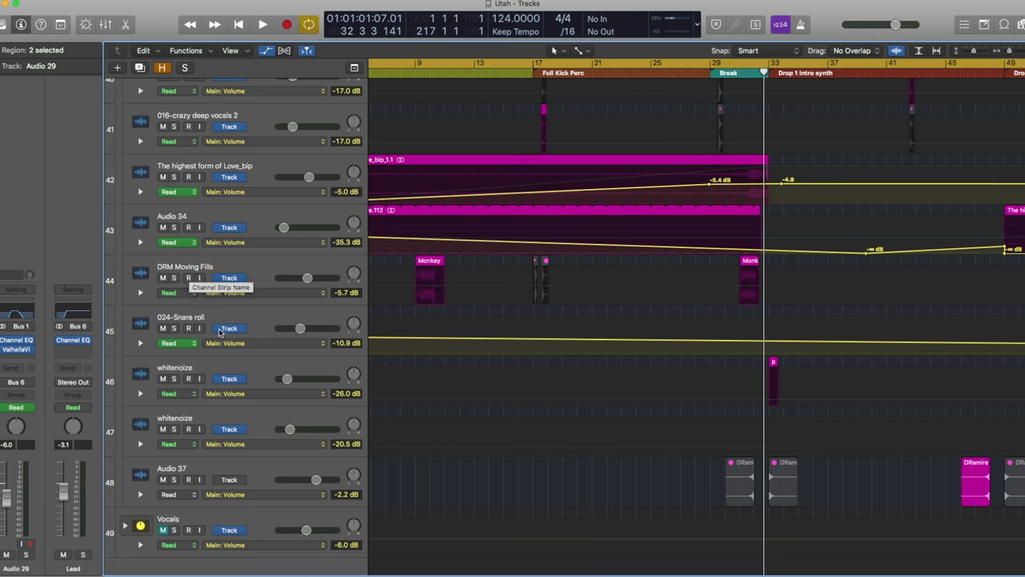
# Step: Solo the first whitenoize track and audition its region at the start of Drop 1 intro synth, starting from bar 32
pyautogui.click(173, 379)
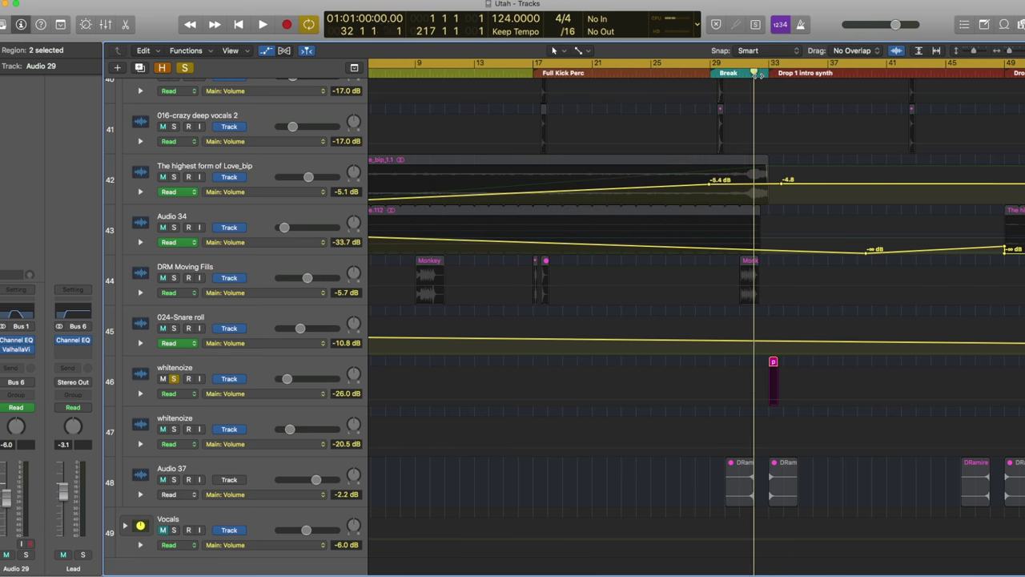
pyautogui.press('space')
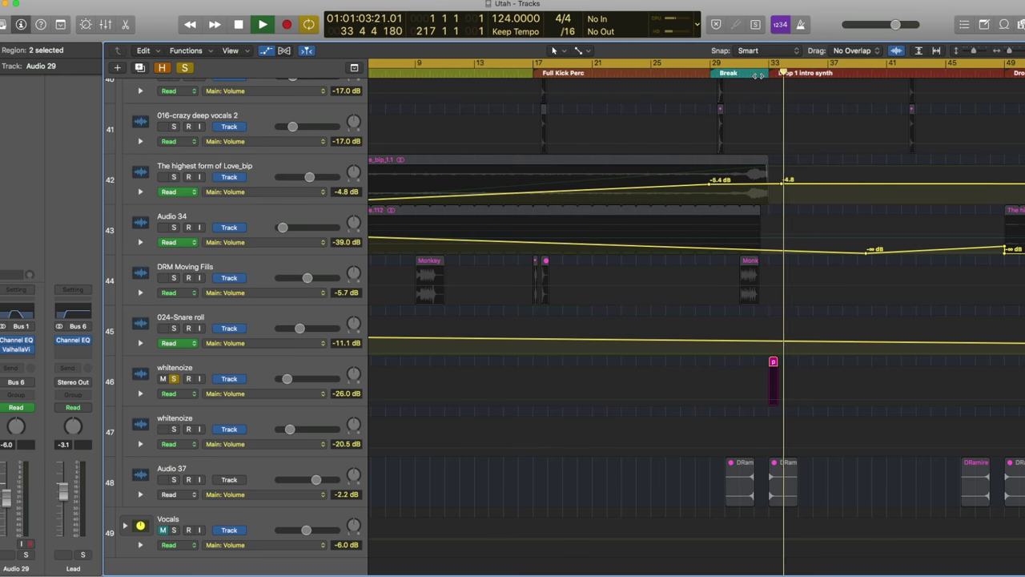
pyautogui.press('space')
# Step: Audition the soloed whitenoize track's region at the Drop around bar 105, and unsolo the track
pyautogui.hscroll(10, 697, 321)
pyautogui.hscroll(5, 625, 137)
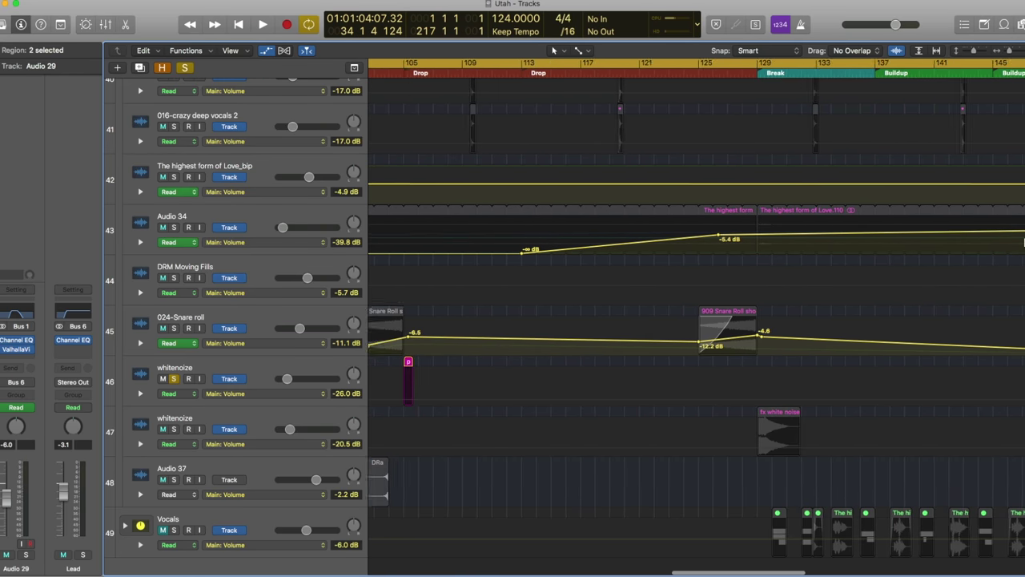
pyautogui.click(461, 72)
pyautogui.press('space')
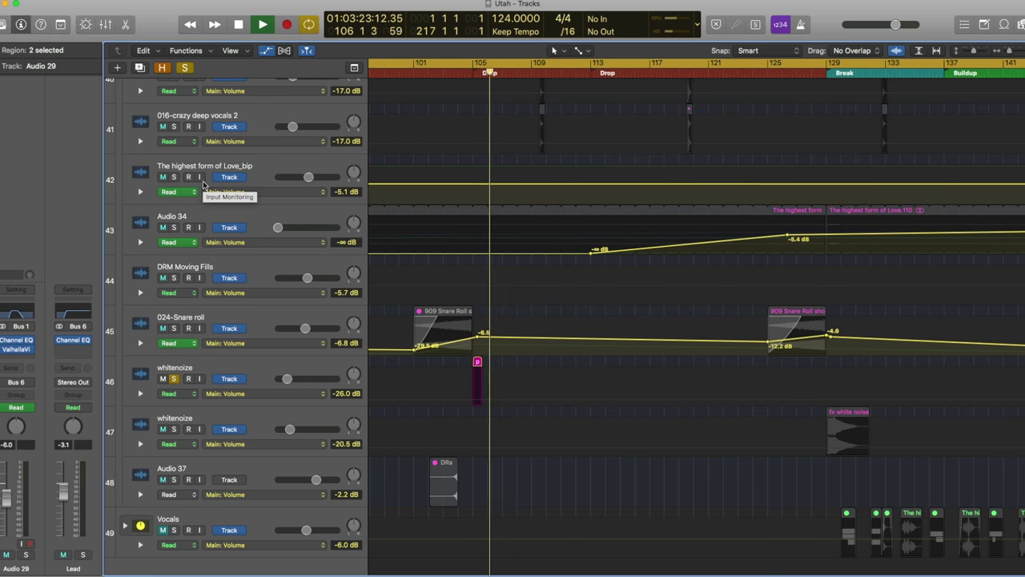
pyautogui.click(173, 378)
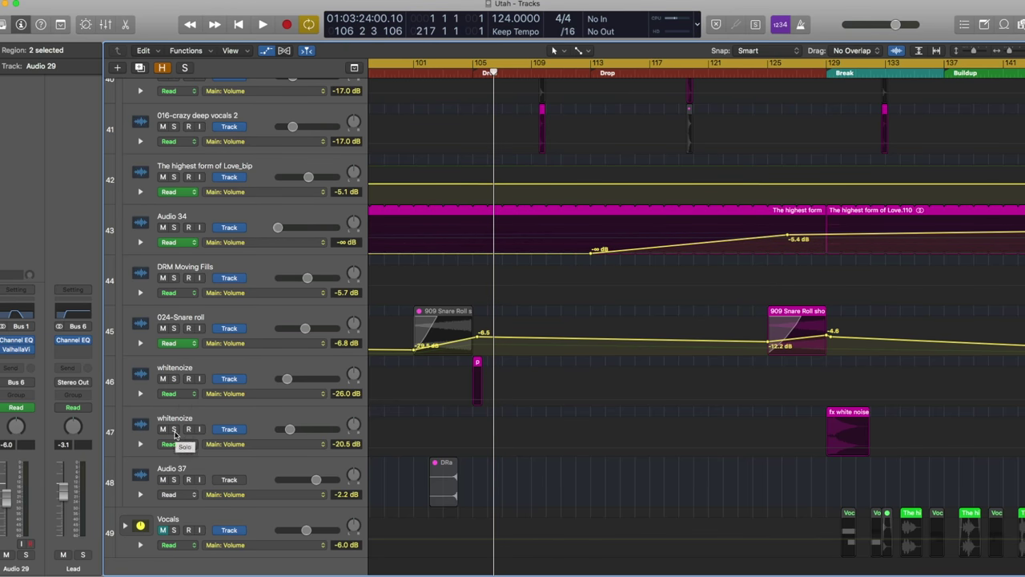
# Step: Briefly solo and unsolo the second whitenoize track, and play the full mix from bar 88 through the end of Buildup 2 into the Drop
pyautogui.click(175, 431)
pyautogui.click(175, 431)
pyautogui.hscroll(-10, 215, 421)
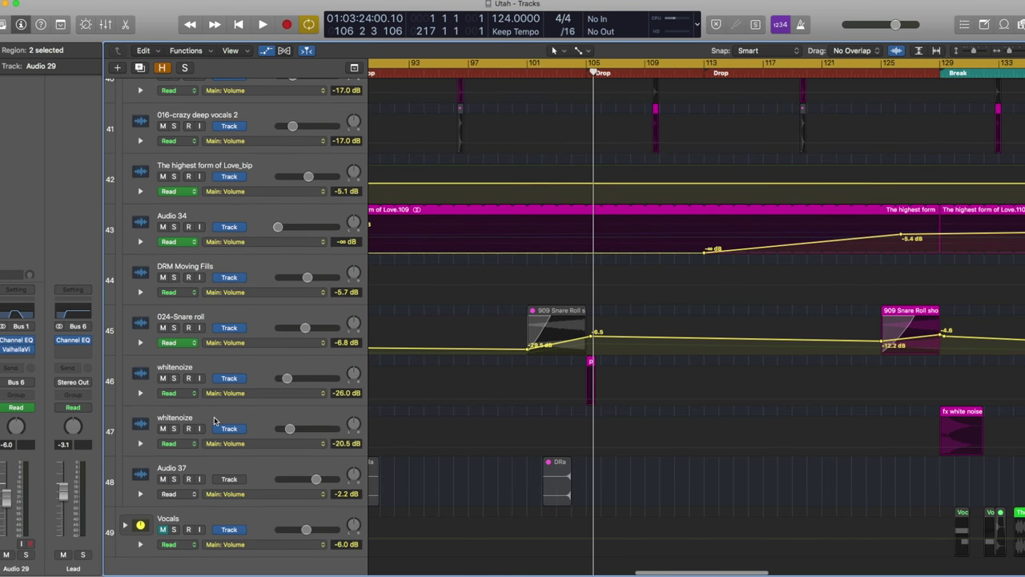
pyautogui.hscroll(-5, 215, 421)
pyautogui.click(699, 73)
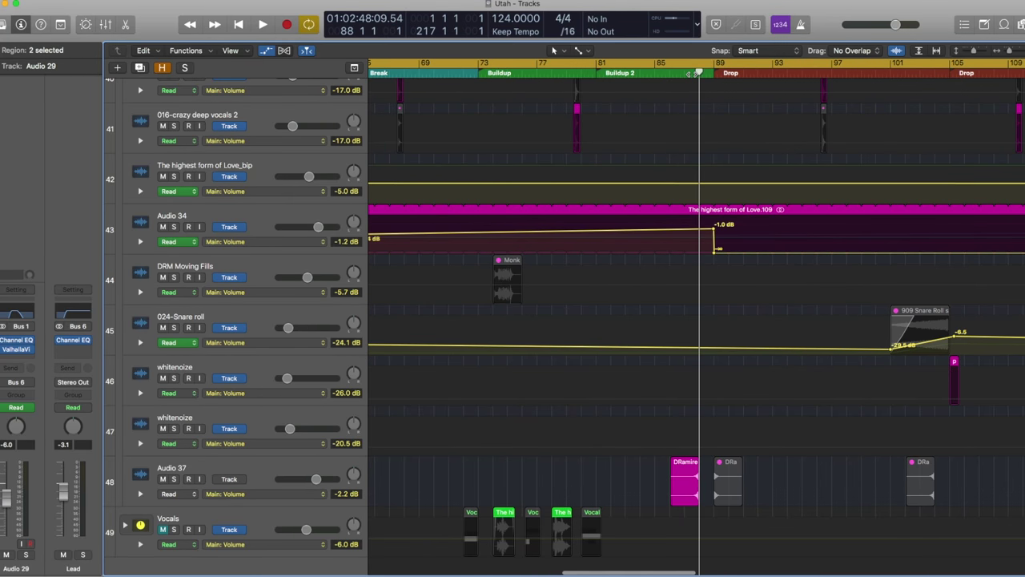
pyautogui.press('space')
pyautogui.click(682, 73)
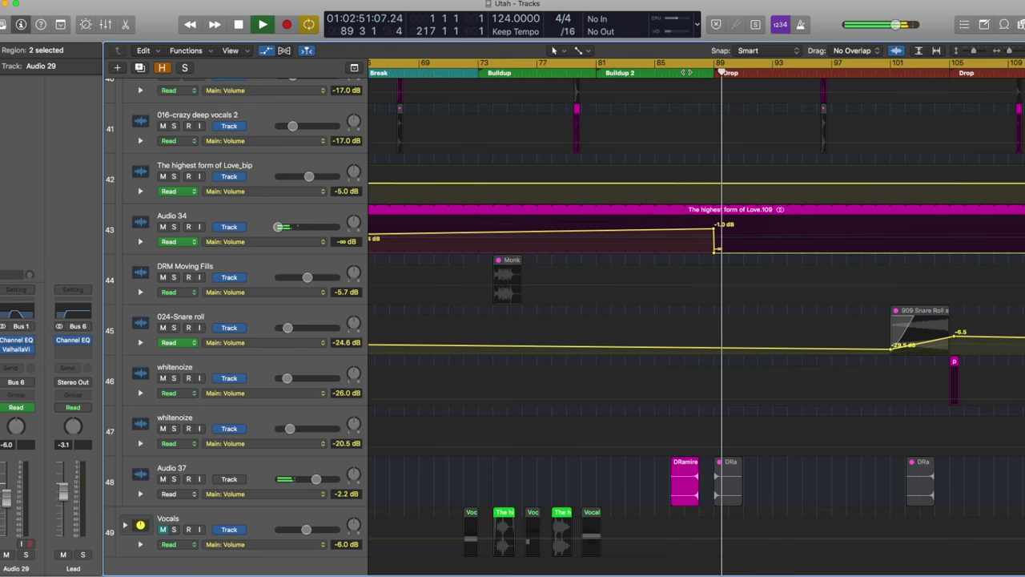
# Step: Select the Audio 37 track, examine its Tape Delay settings, and close the plug-in window
pyautogui.click(253, 462)
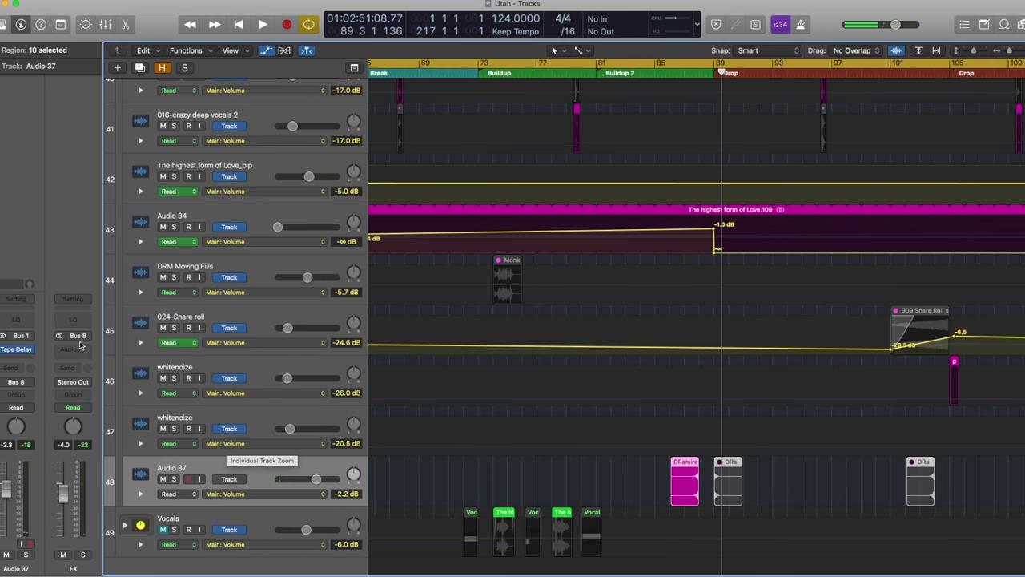
pyautogui.click(16, 350)
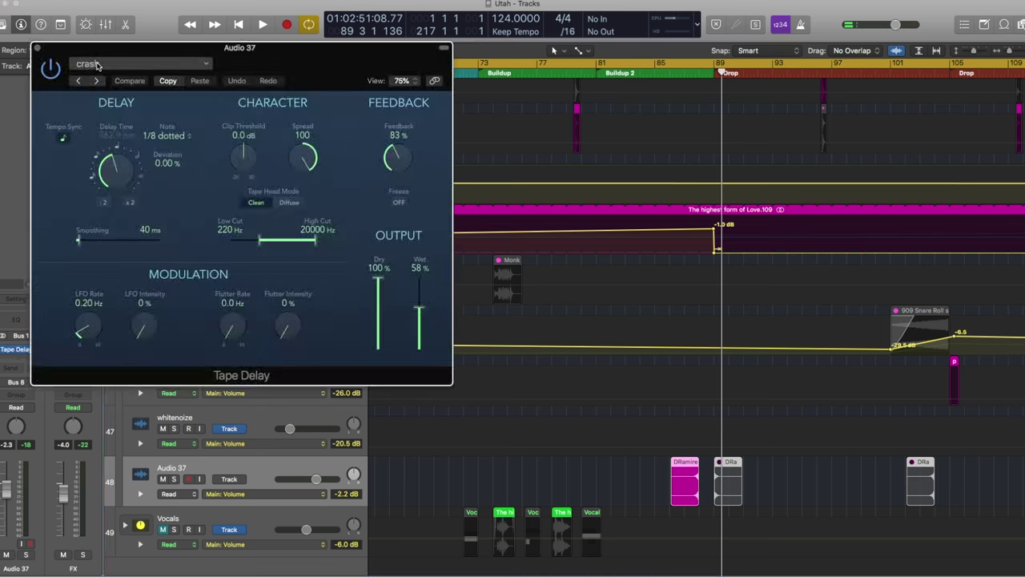
pyautogui.click(38, 49)
# Step: Audition the Audio 37 regions at the end of Buildup 2 and into the Drop at bar 89
pyautogui.press('s')
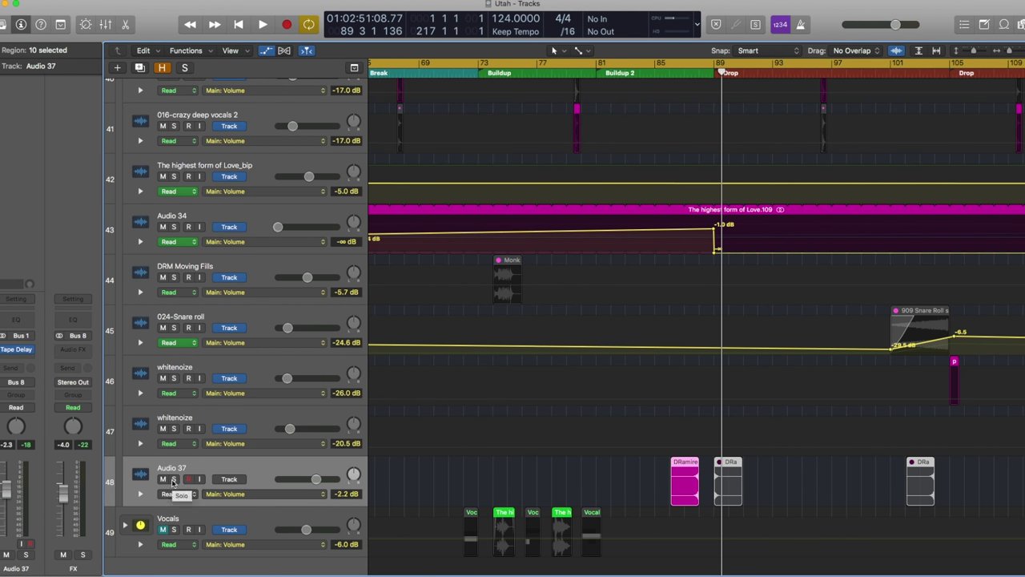
pyautogui.click(671, 75)
pyautogui.press('space')
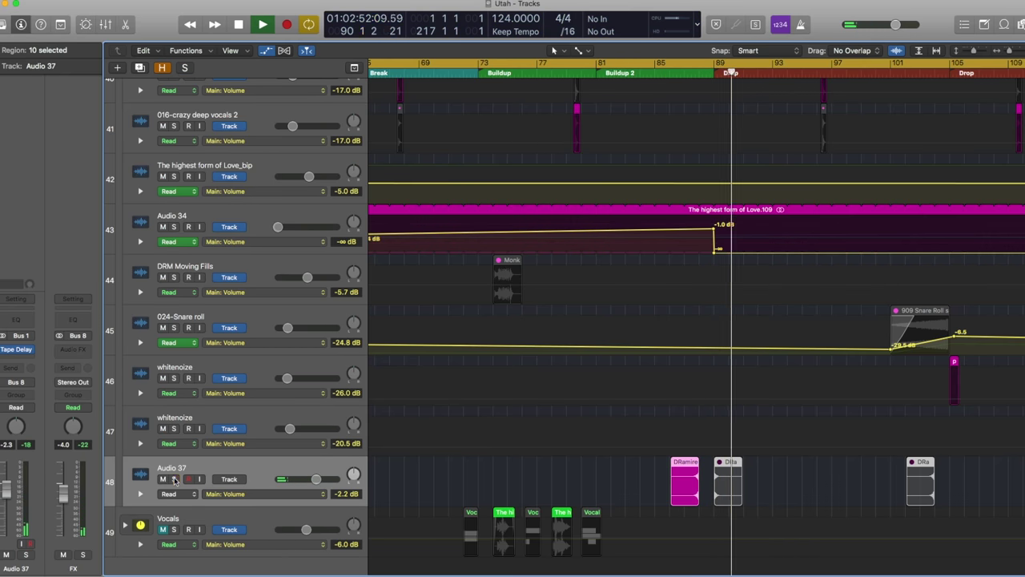
pyautogui.press('space')
# Step: Select the FX track stack to check its channel strip, and return to the end of the FX tracks
pyautogui.scroll(5, 219, 291)
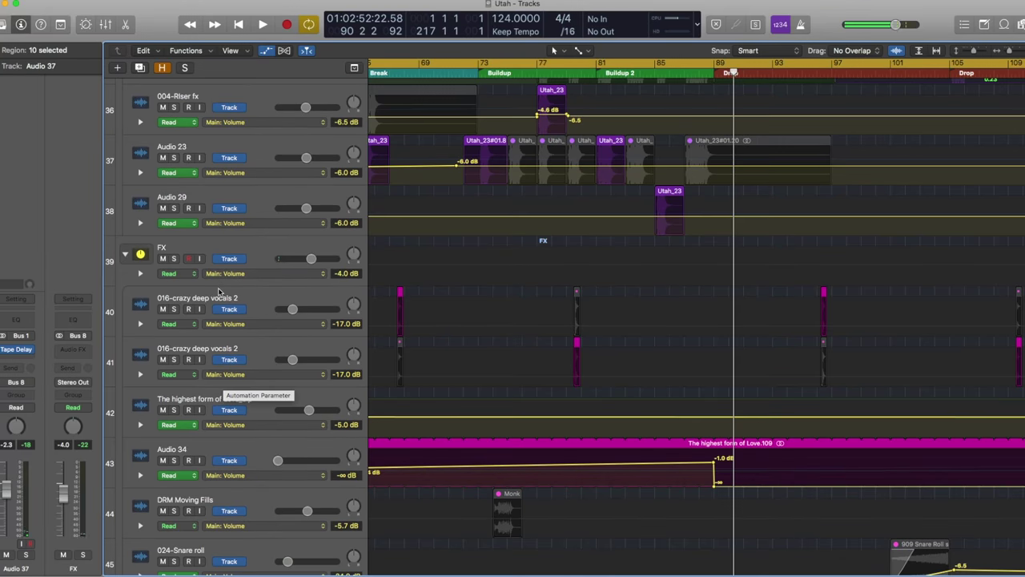
pyautogui.click(210, 245)
pyautogui.scroll(-5, 241, 376)
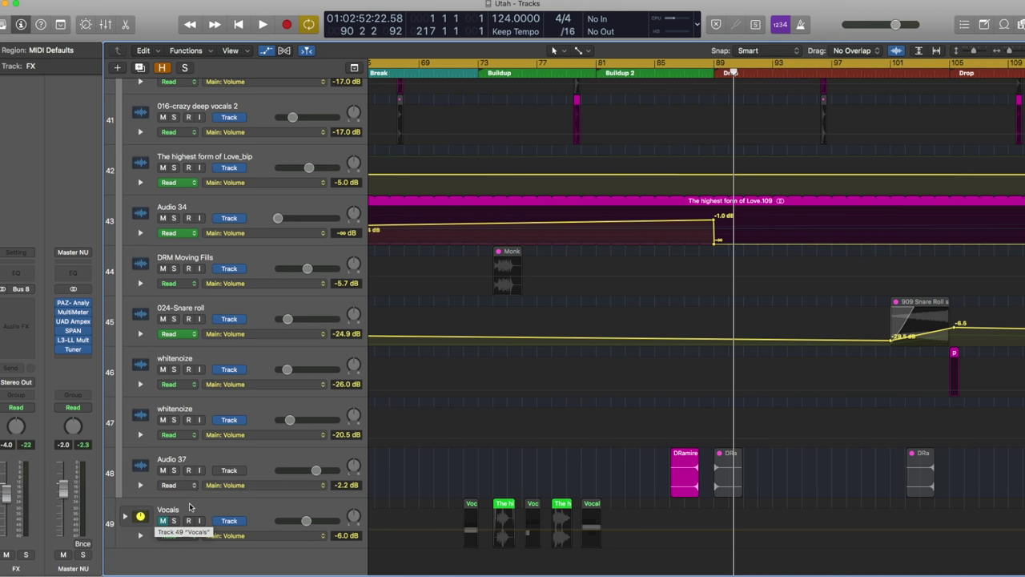
# Step: Select and unmute the Vocals track stack, and expand it to show the three 006-Vocals layer 1 tracks
pyautogui.click(167, 513)
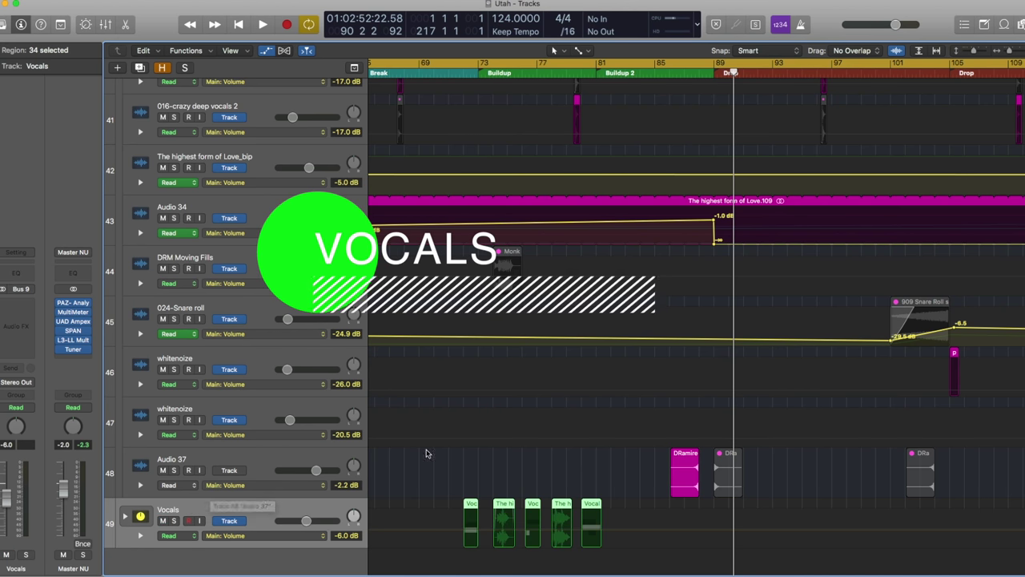
pyautogui.click(125, 517)
pyautogui.scroll(-4, 311, 488)
pyautogui.scroll(1, 435, 474)
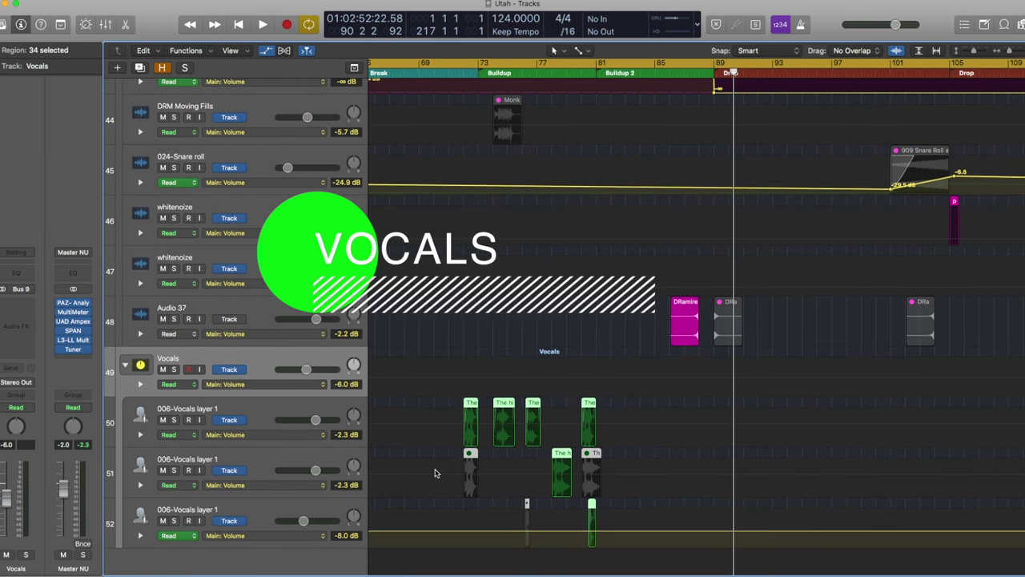
# Step: Audition the first vocal regions on the 006-Vocals layer 1 tracks from around bar 72 into the Buildup, viewed close up
pyautogui.press('super+Right')
pyautogui.press('super+Right')
pyautogui.press('super+Right')
pyautogui.press('super+Right')
pyautogui.press('super+Right')
pyautogui.press('super+Right')
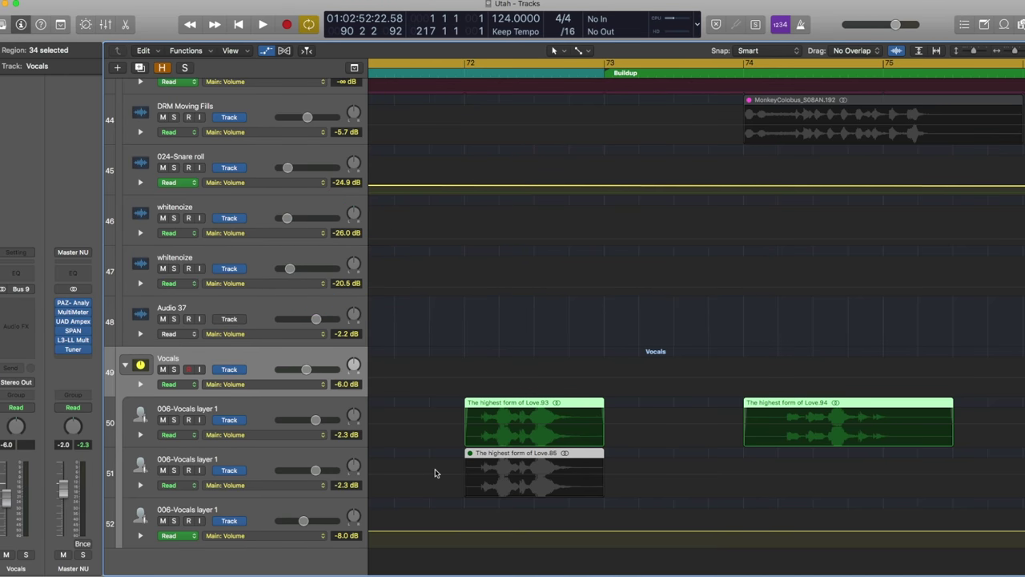
pyautogui.press('space')
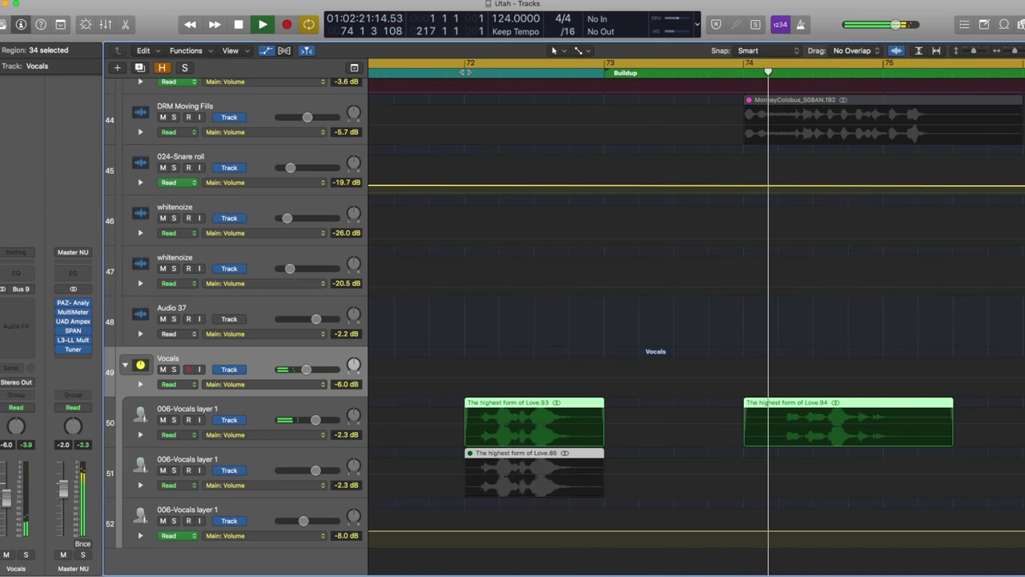
# Step: Look over the vocal layers across the whole arrangement and continue playback just before the Break at bar 129
pyautogui.press('super+Left')
pyautogui.press('super+Left')
pyautogui.press('super+Left')
pyautogui.press('super+Left')
pyautogui.press('super+Left')
pyautogui.press('super+Left')
pyautogui.press('super+Left')
pyautogui.press('super+Left')
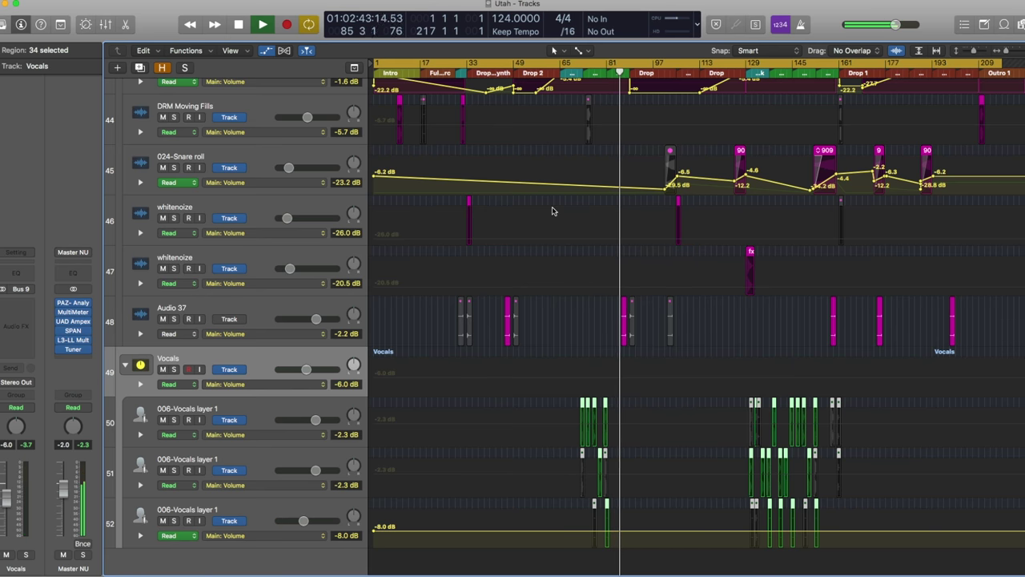
pyautogui.click(745, 73)
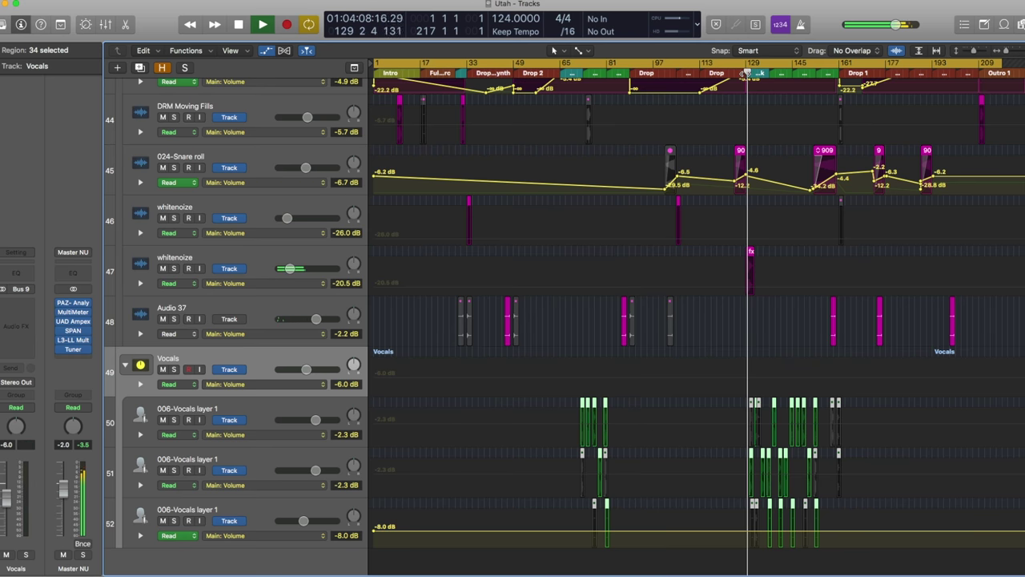